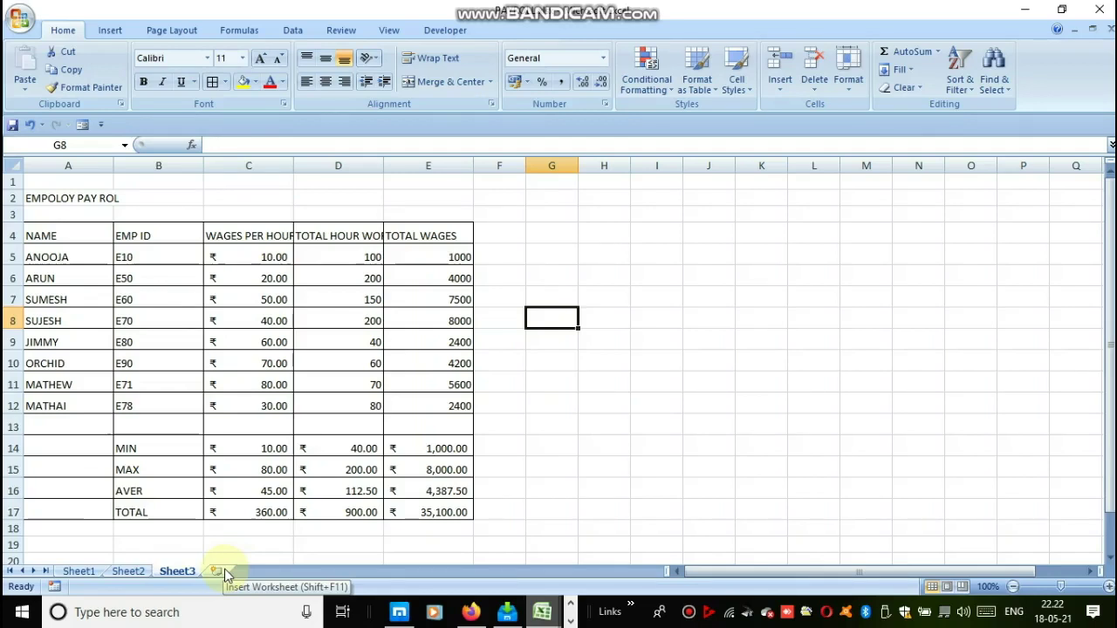
Add a new worksheet, Sheet4, and widen its column A to 19.29 (140 pixels).
left_click(224, 568)
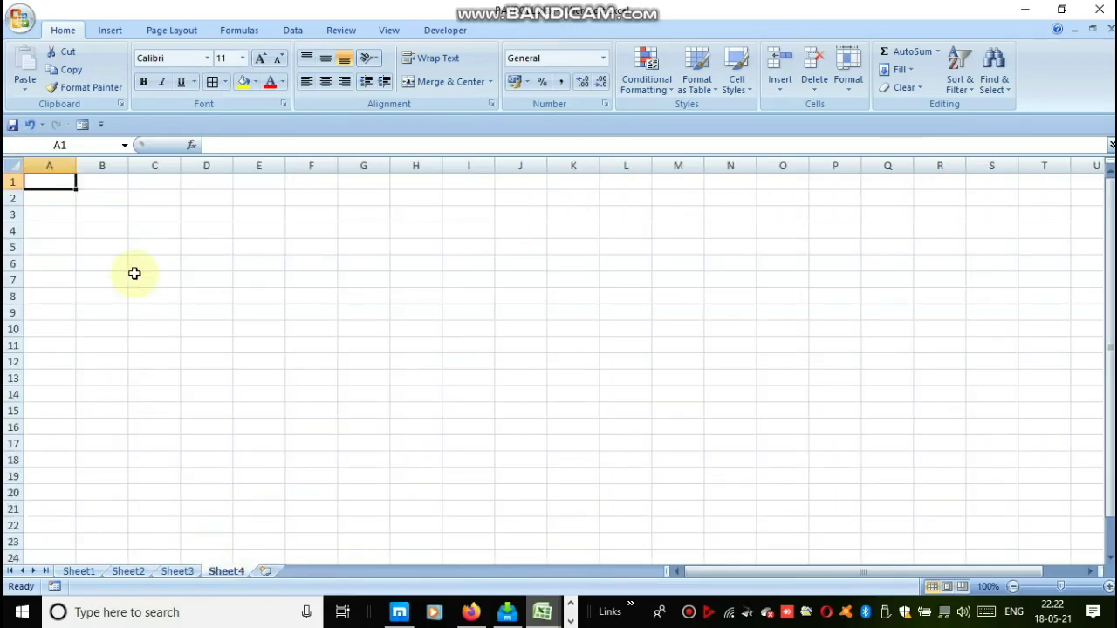
left_click(90, 225)
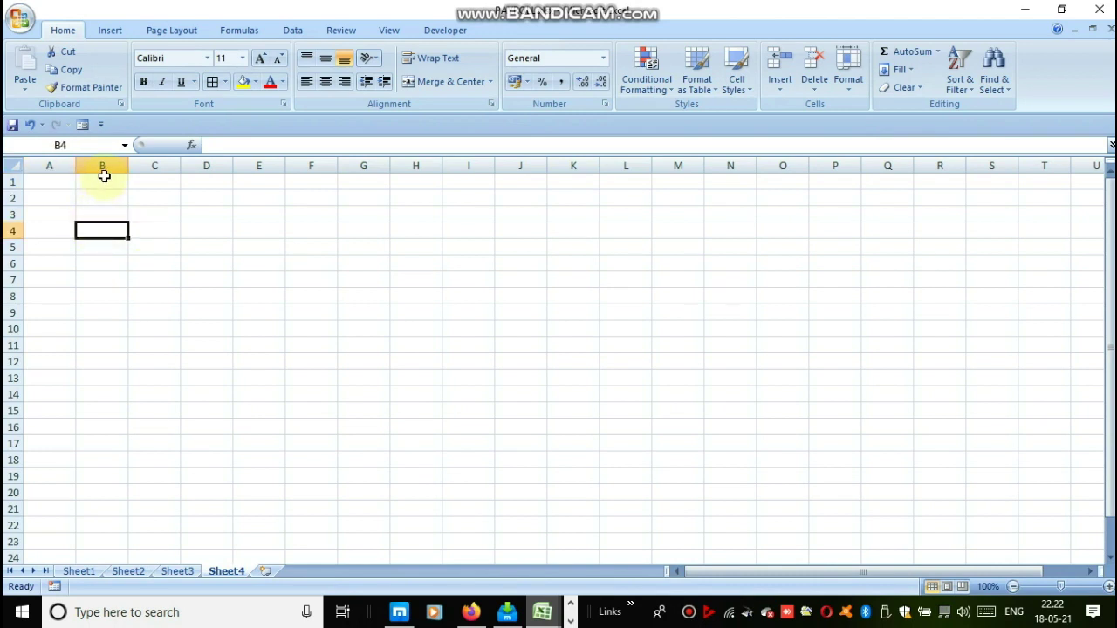
left_click(168, 287)
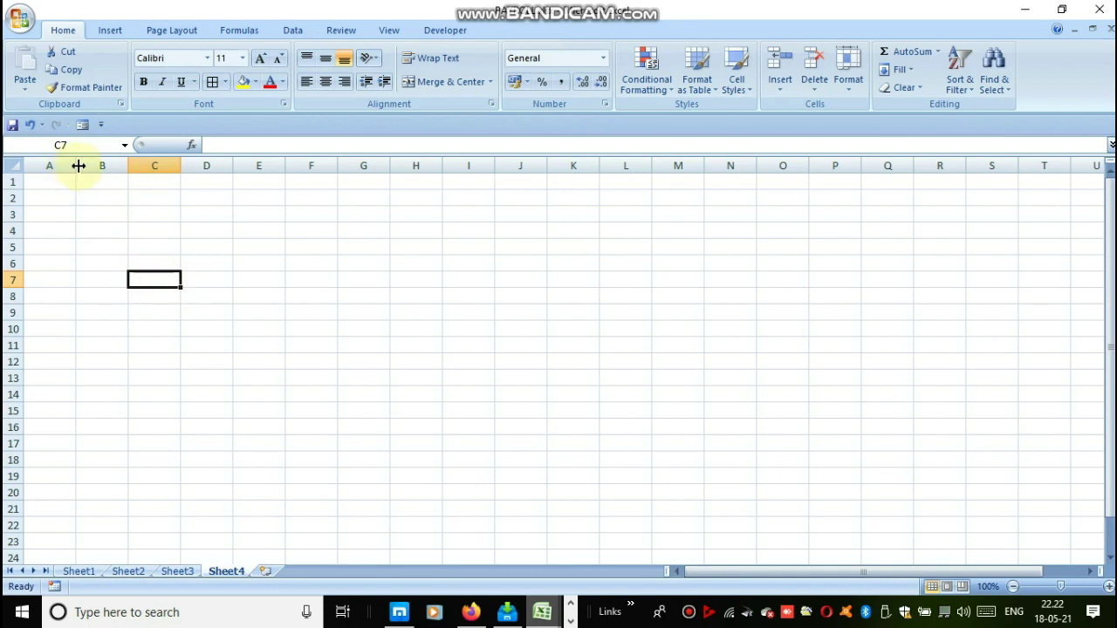
left_click_drag(78, 166, 138, 200)
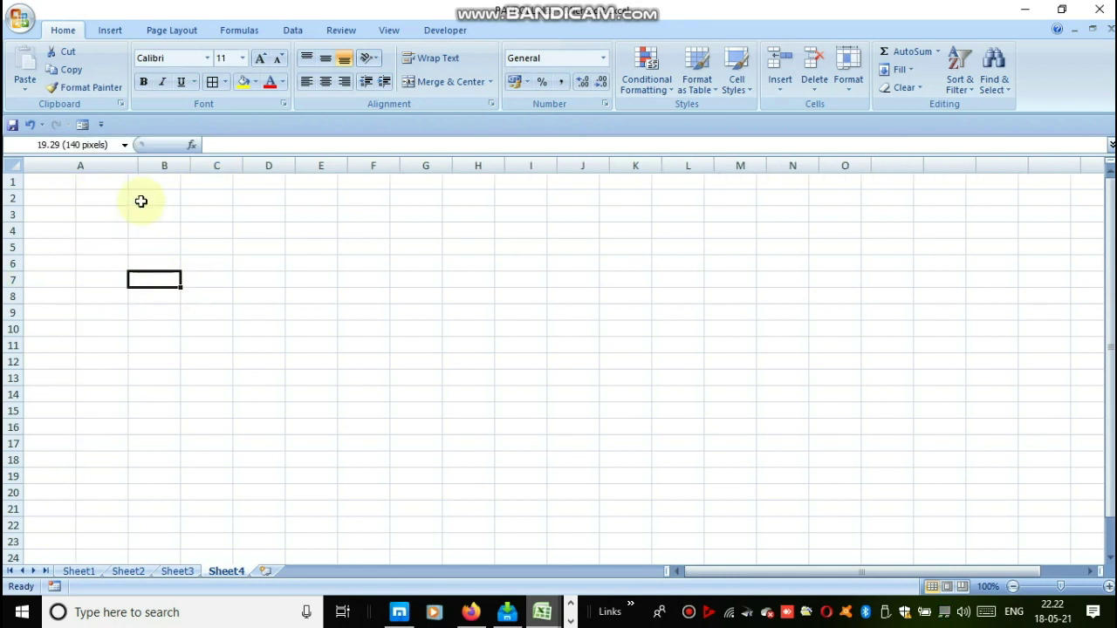
left_click(102, 182)
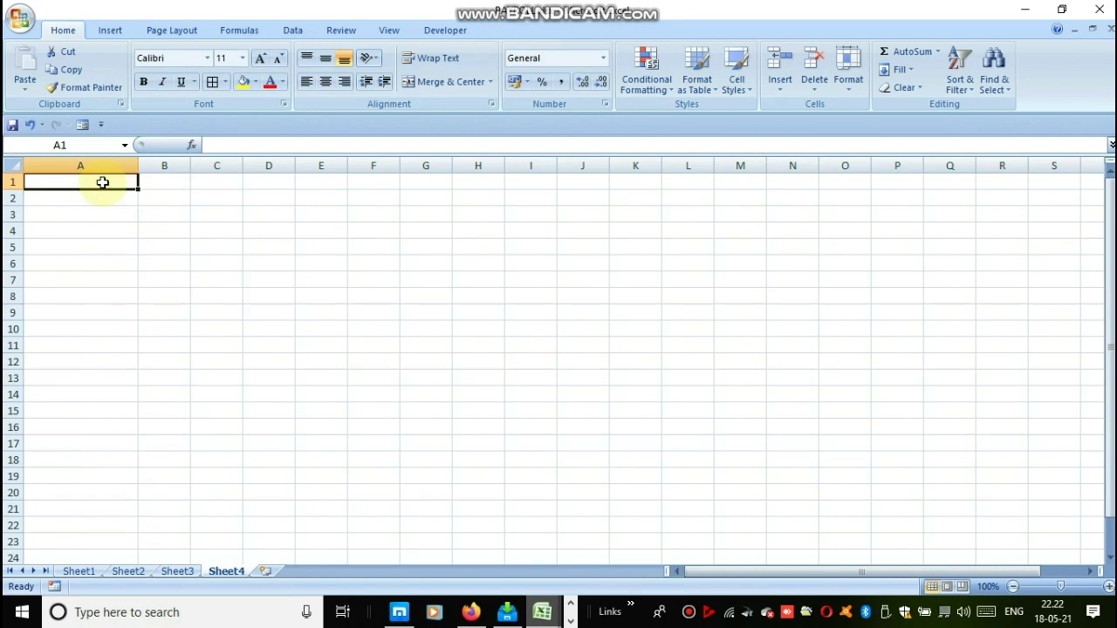
Enter the title EMPLOY PAY ROL in A1 and headers NAME and EMPLOYE ID, widening column B.
type("EMP")
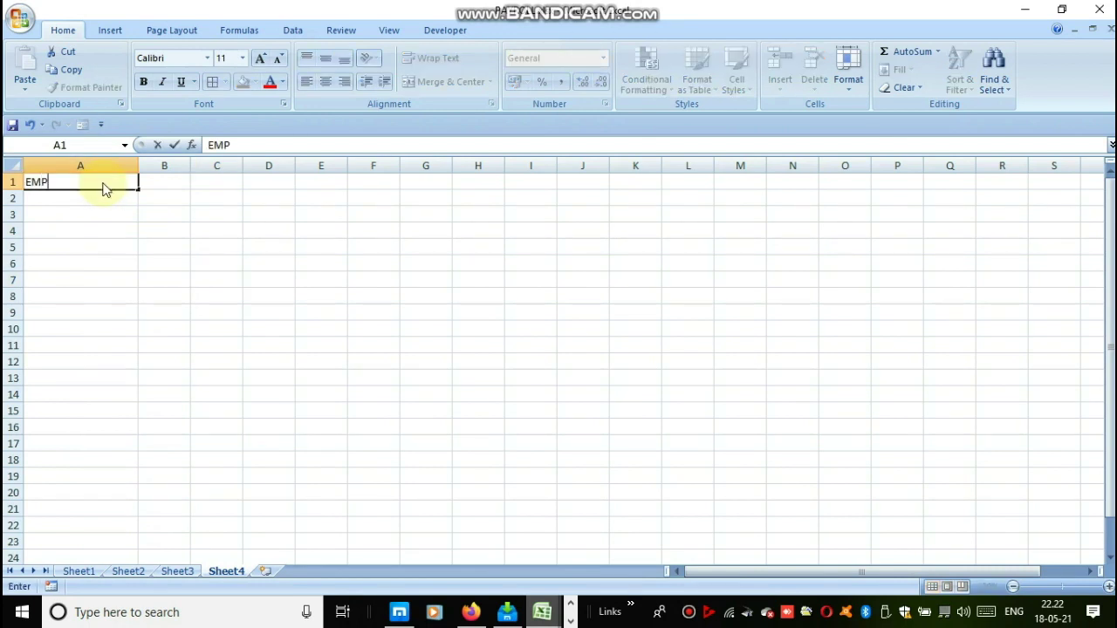
type(";")
type("OY ")
type("PAY R")
type("OL")
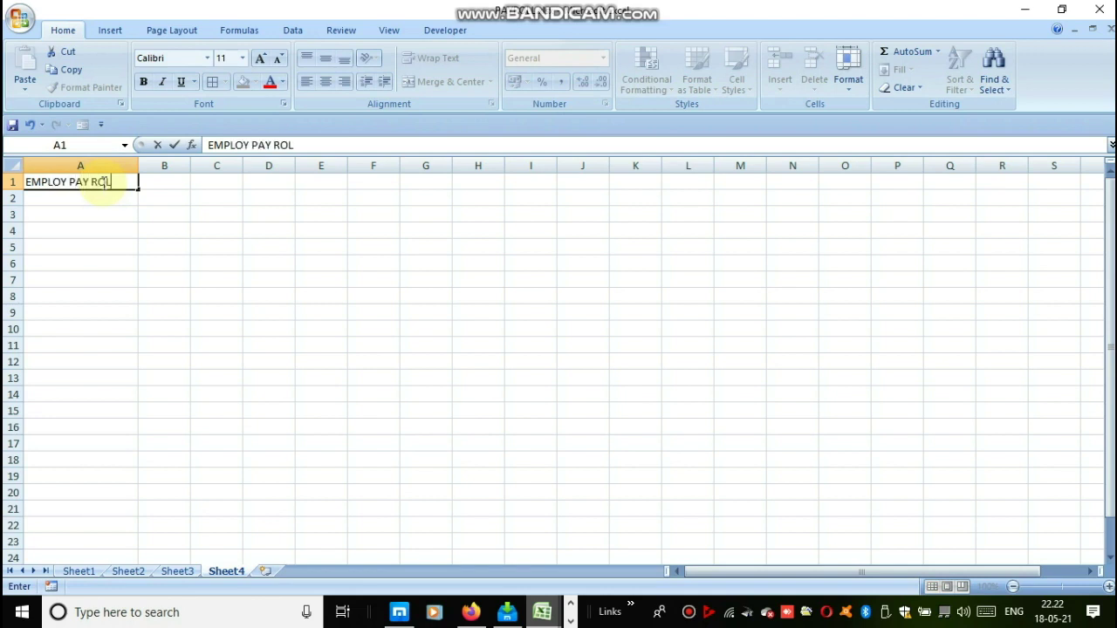
key("Return")
key("Return")
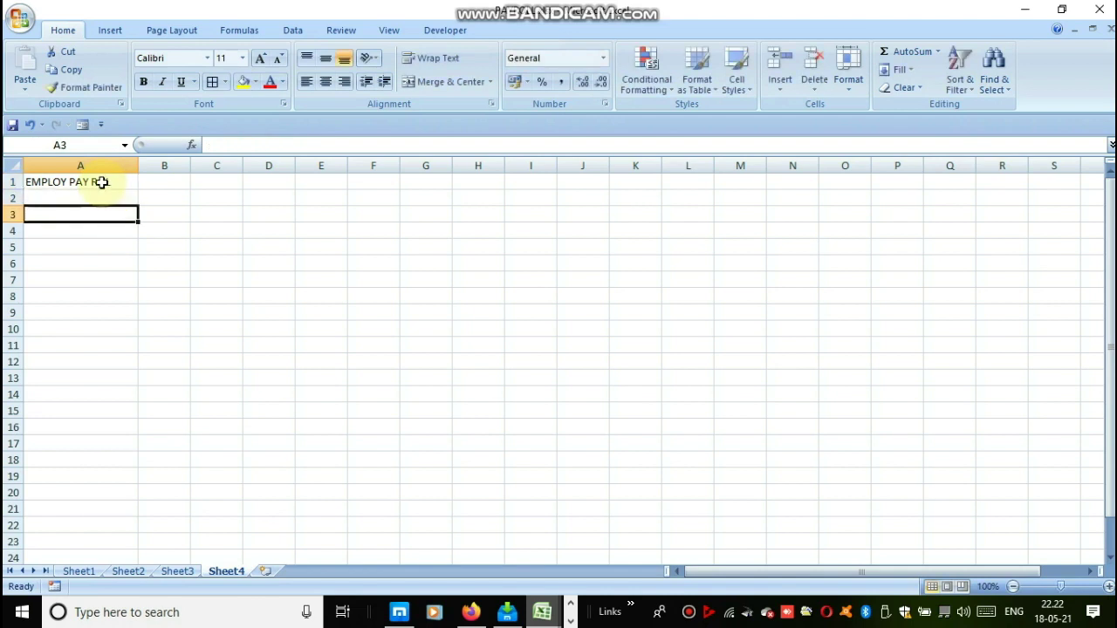
type("NAME")
key("Tab")
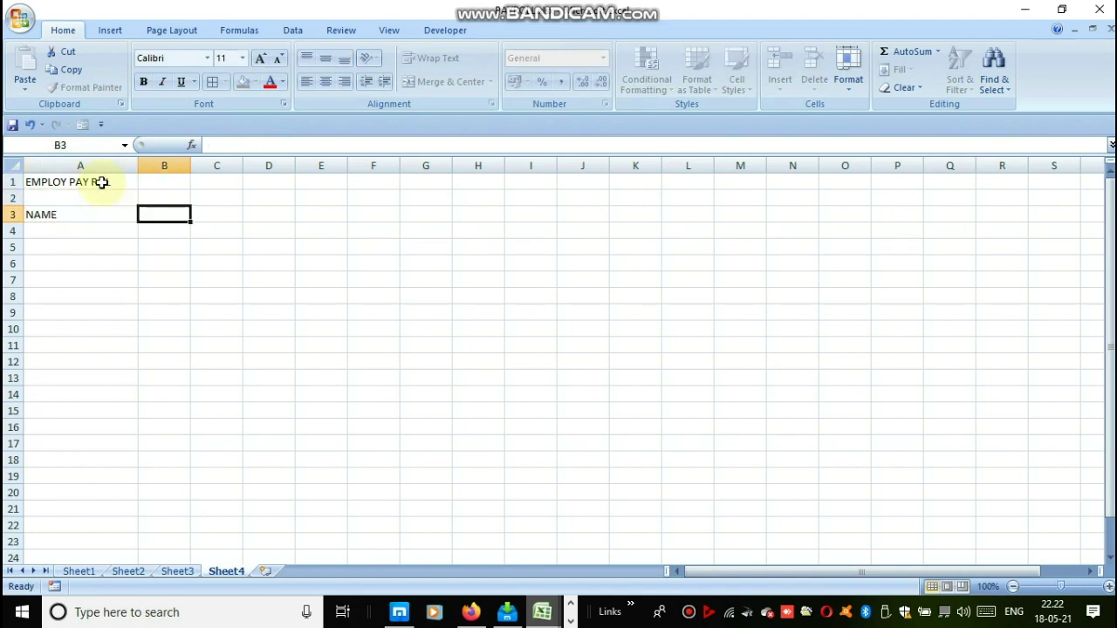
type("EMPL")
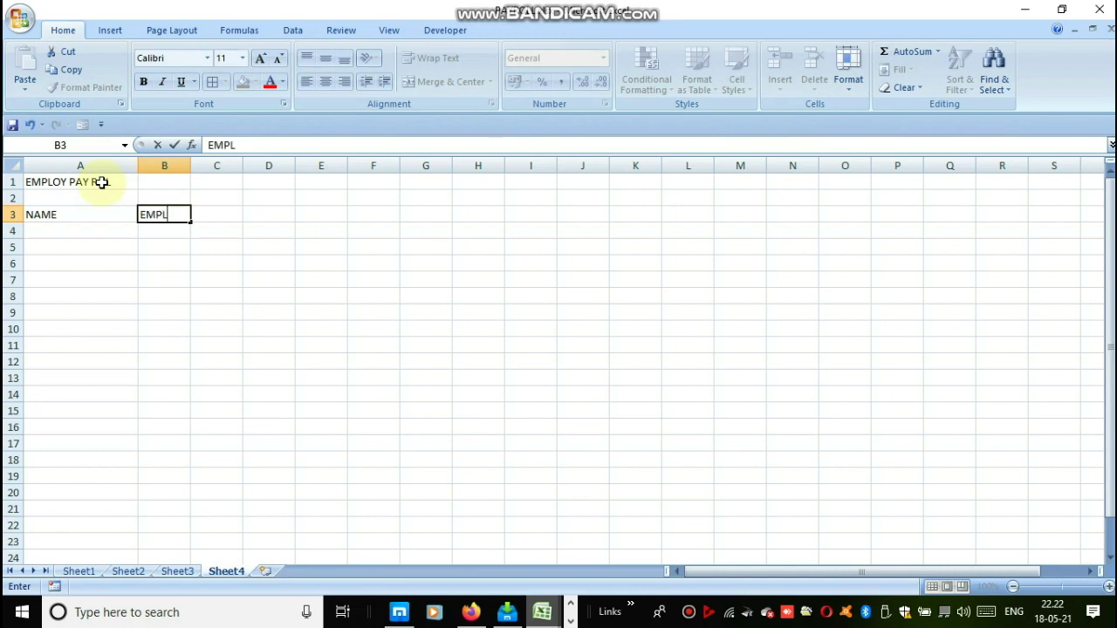
type("EE")
type(" ID")
key("BackSpace")
type("D")
key("Tab")
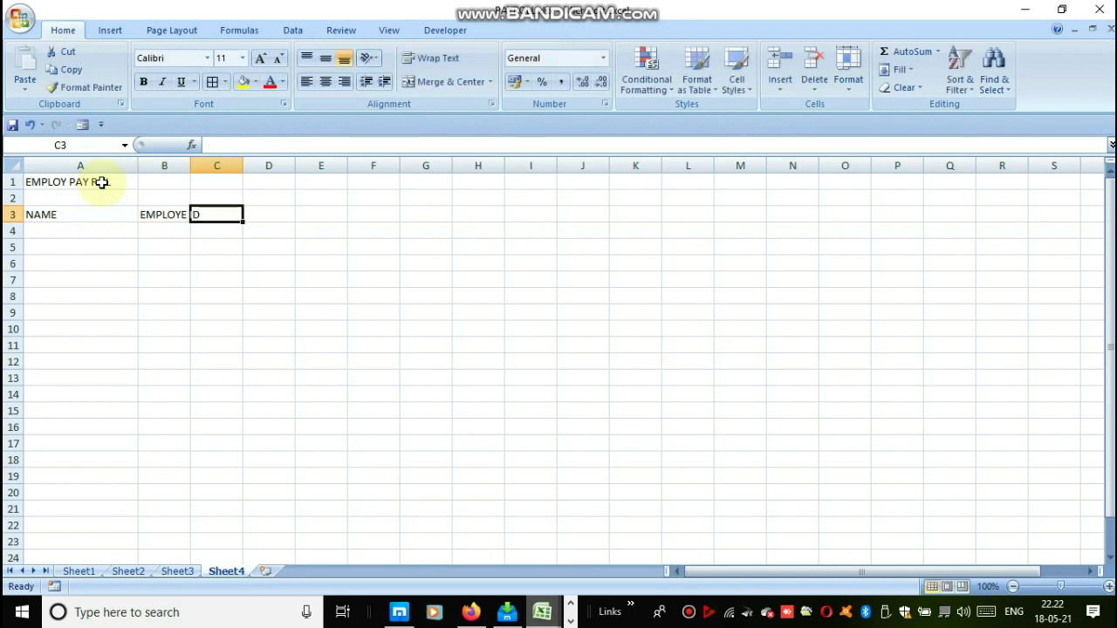
left_click_drag(191, 166, 275, 159)
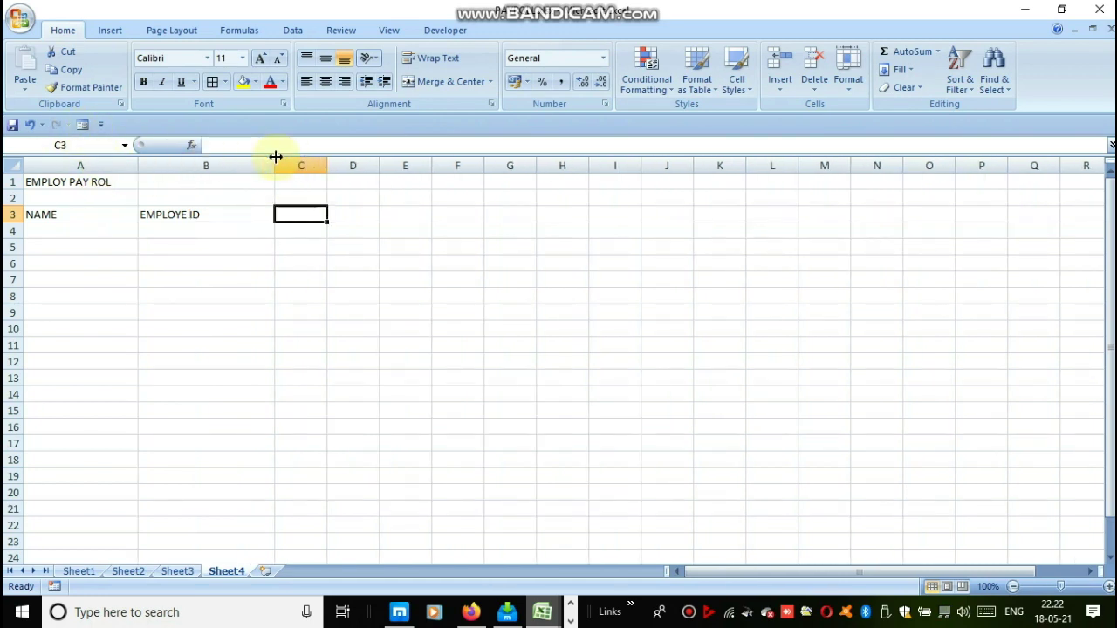
Enter the header WAGES PER HOUR in C3 and widen column C to fit it.
type("HO")
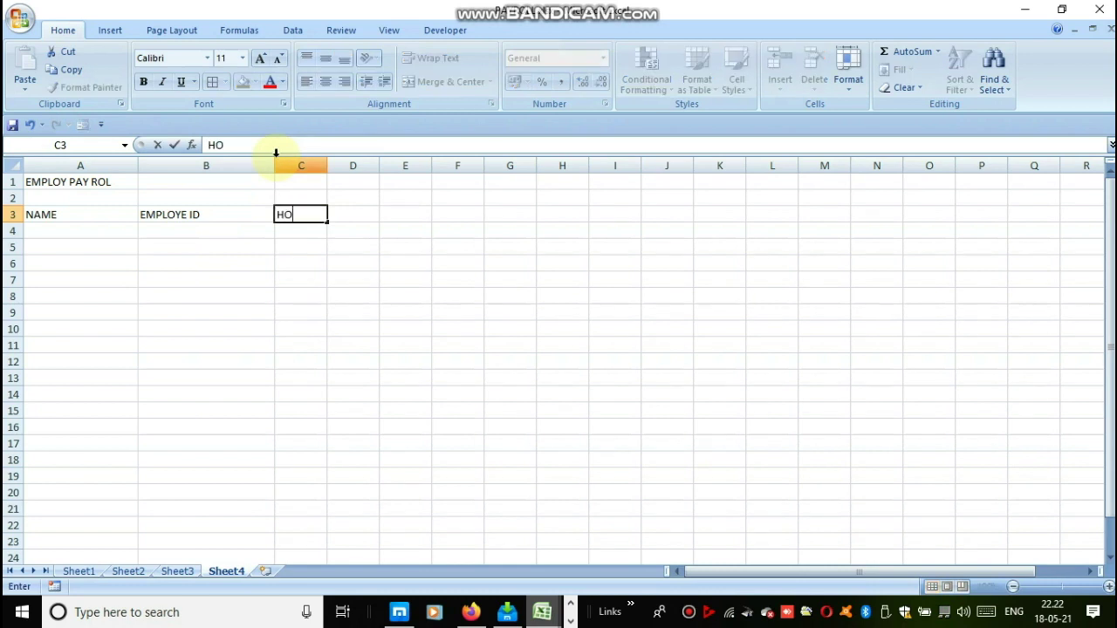
type("R")
key("BackSpace")
type("O")
type("U")
key("BackSpace")
key("BackSpace")
key("BackSpace")
key("BackSpace")
type("WO")
type("R")
key("BackSpace")
key("BackSpace")
key("BackSpace")
key("BackSpace")
type("WAGE")
type("S P")
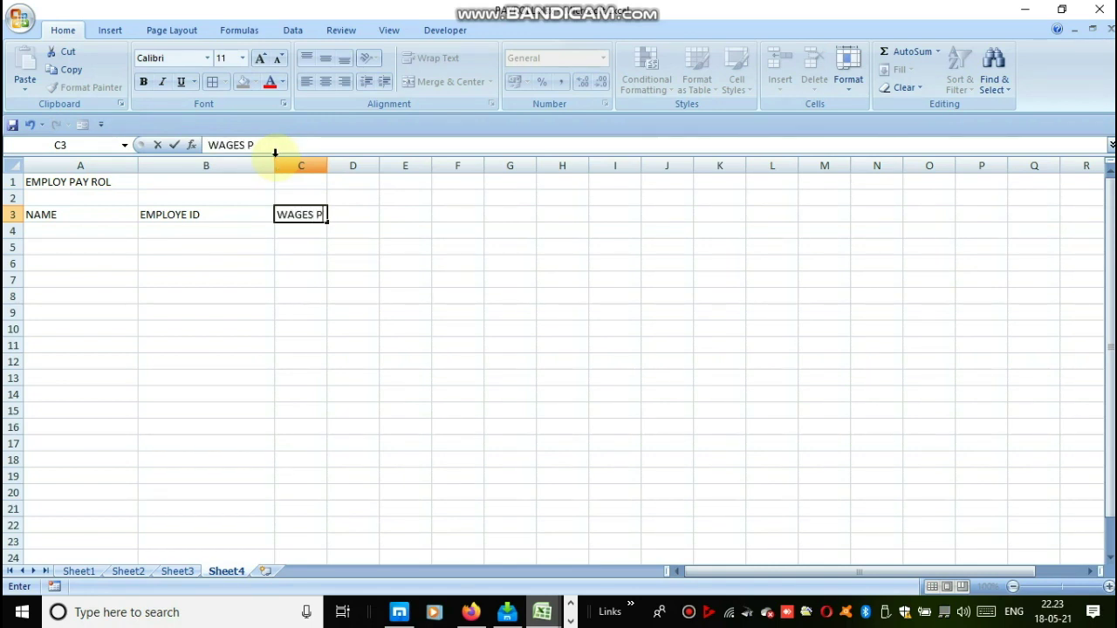
type("ER HOUR")
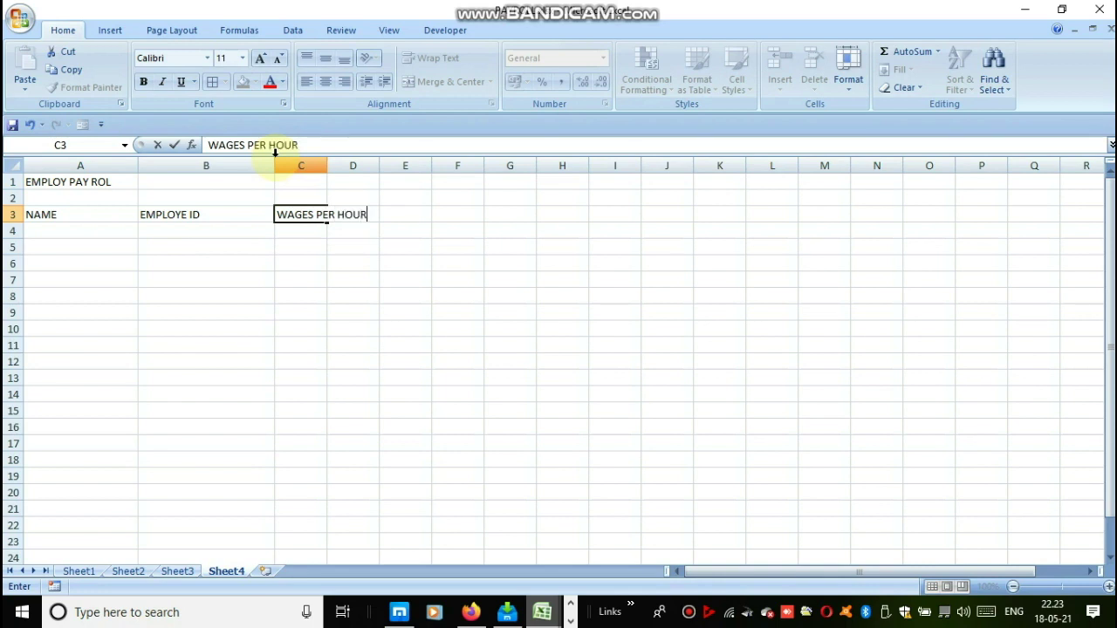
left_click(327, 165)
left_click_drag(326, 166, 407, 149)
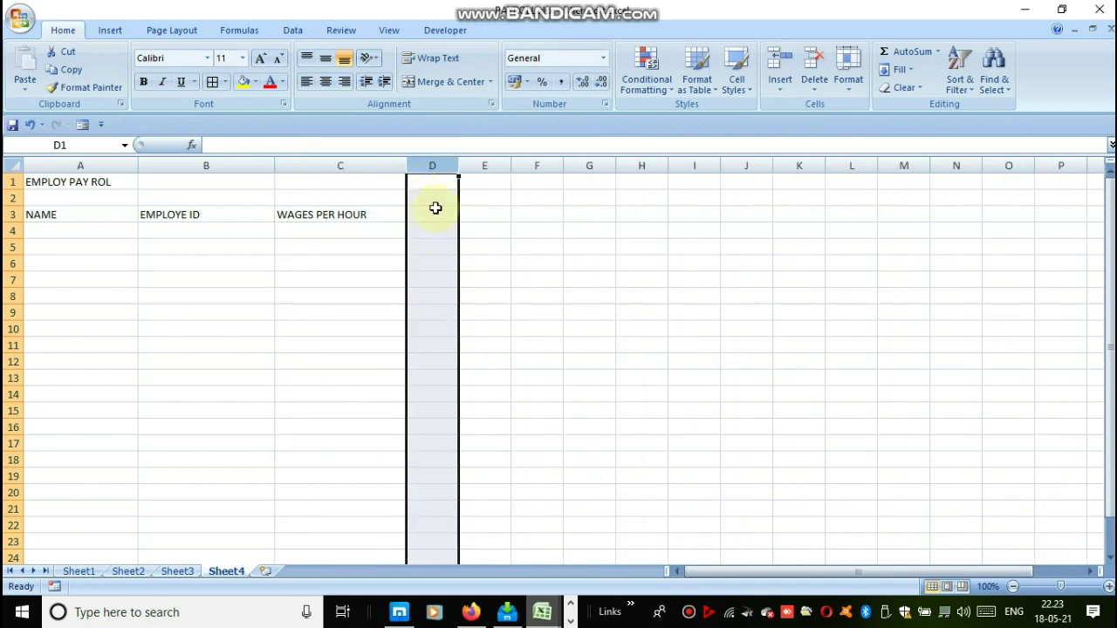
Enter HOUR WORKED in D3 and TOTAL WAGES in E3, auto-fitting columns D and E.
left_click(435, 212)
type("HO")
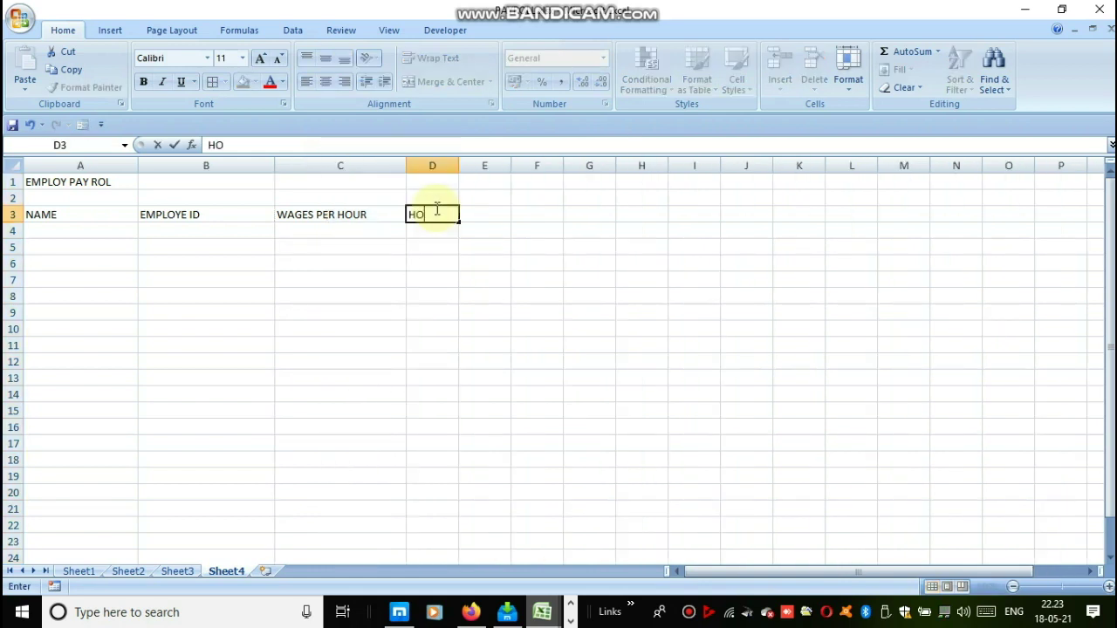
type("UR WORK")
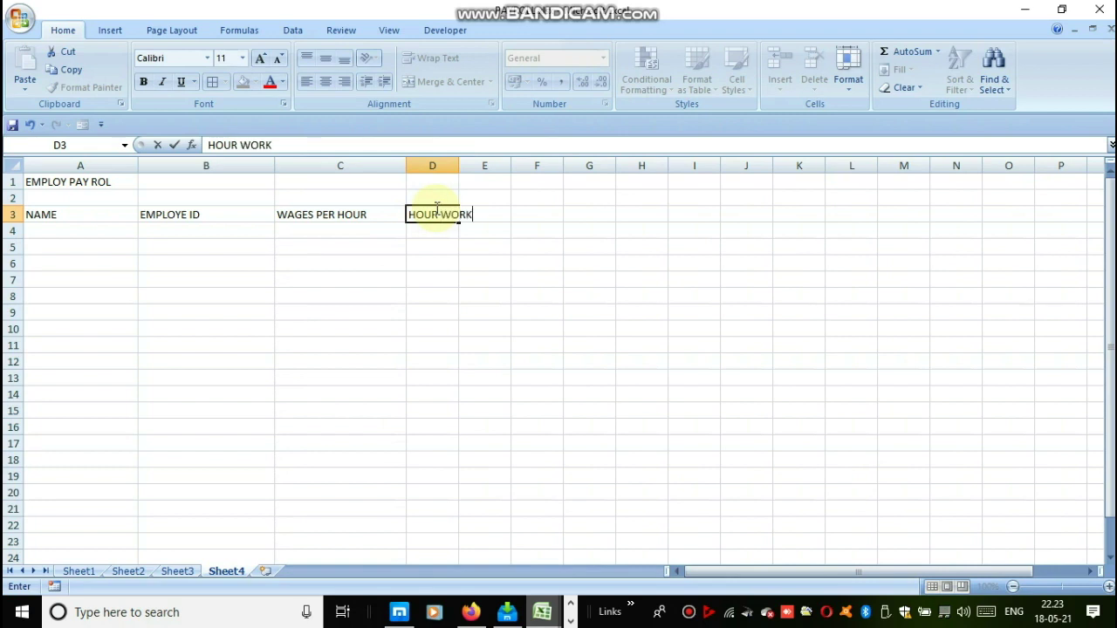
type("ED")
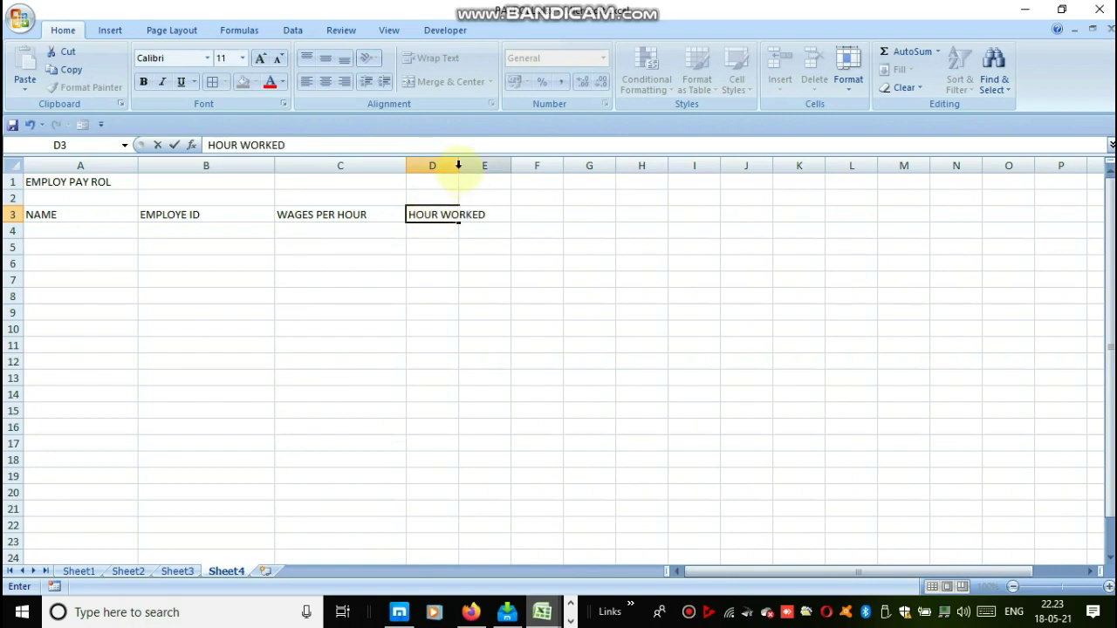
left_click(455, 165)
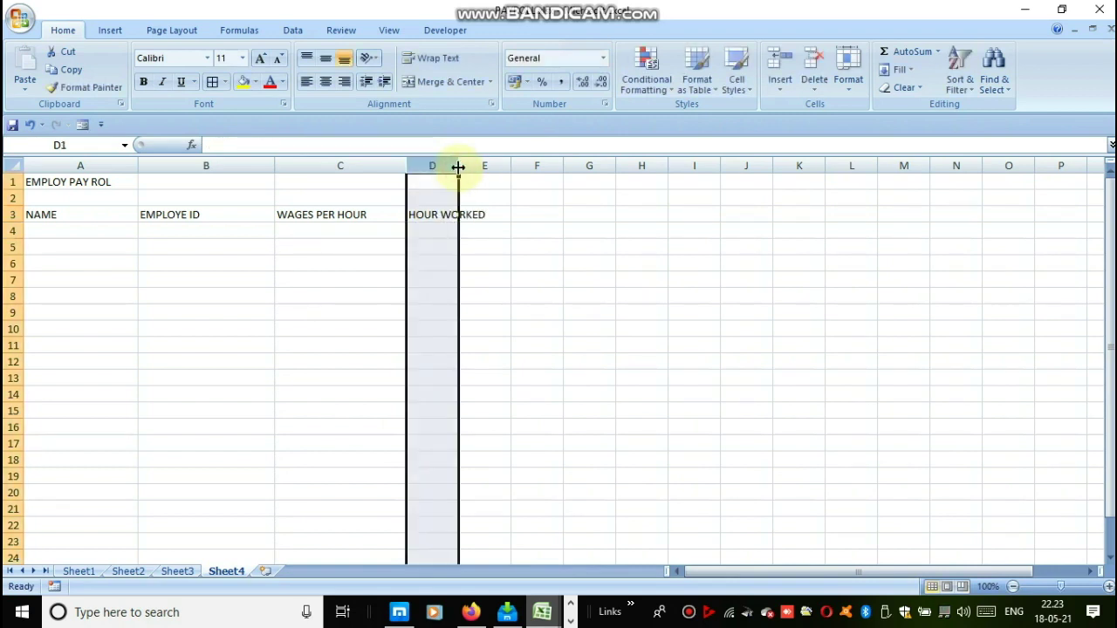
double_click(458, 166)
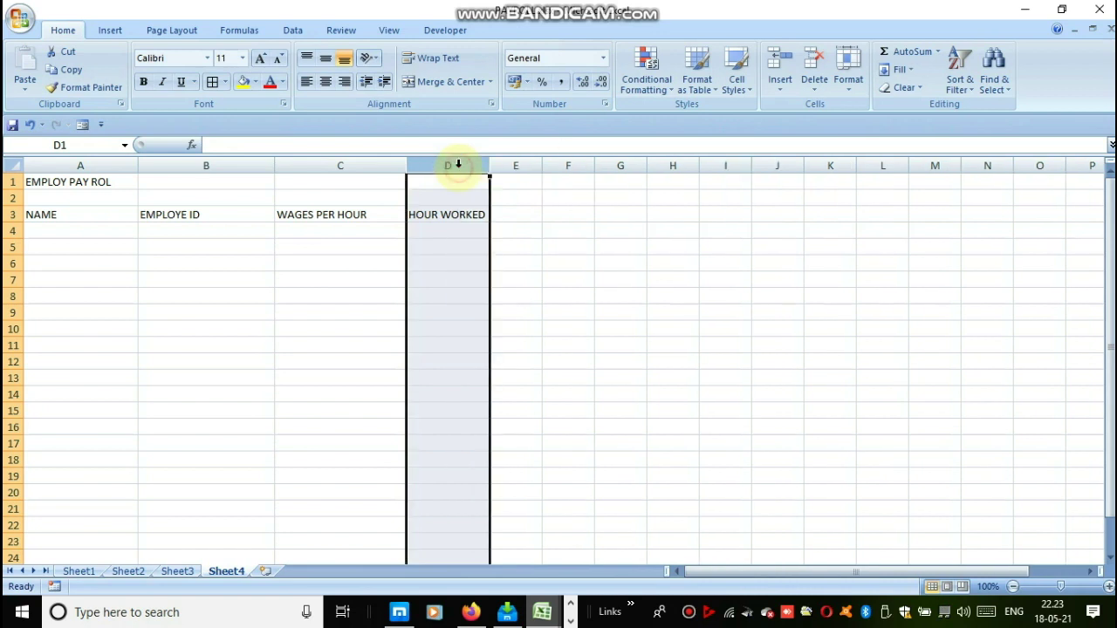
left_click(506, 213)
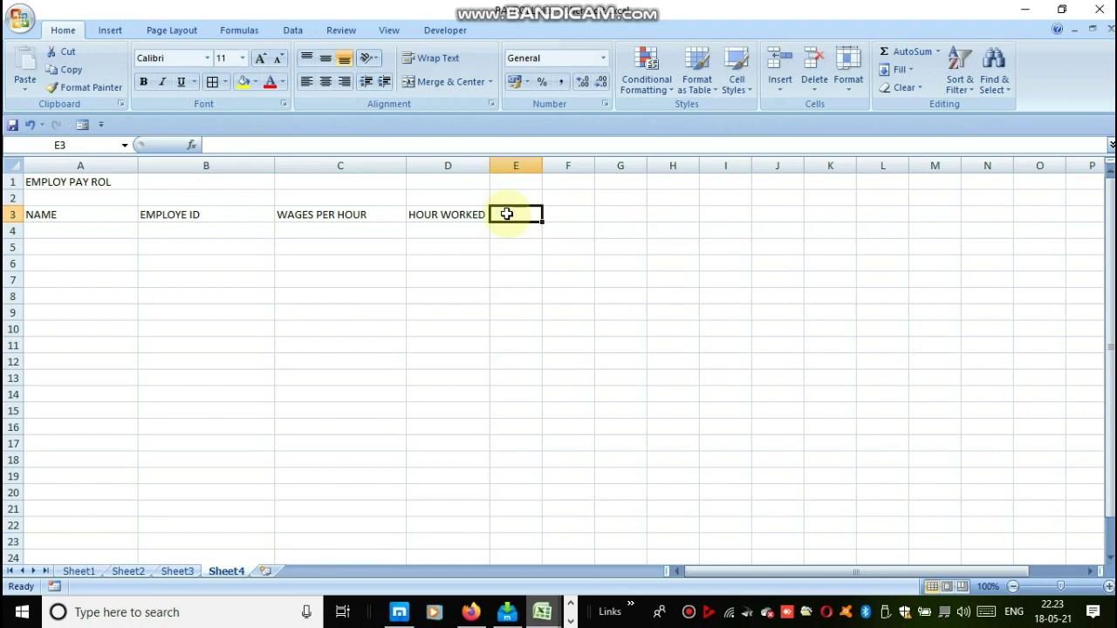
type("TOTAL")
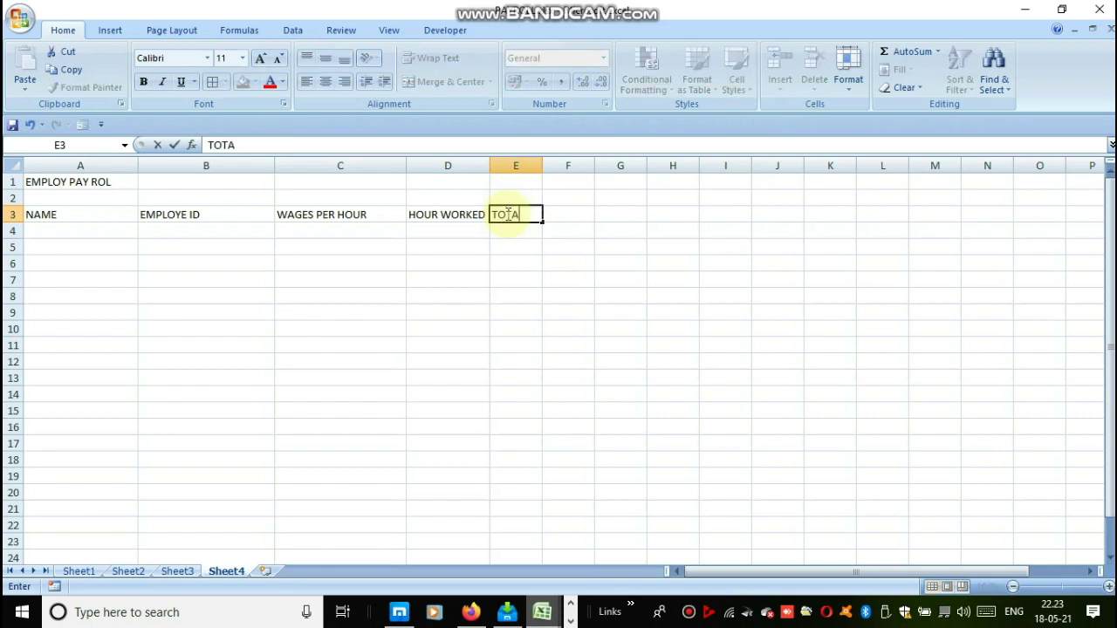
type(" WAG")
type("ES")
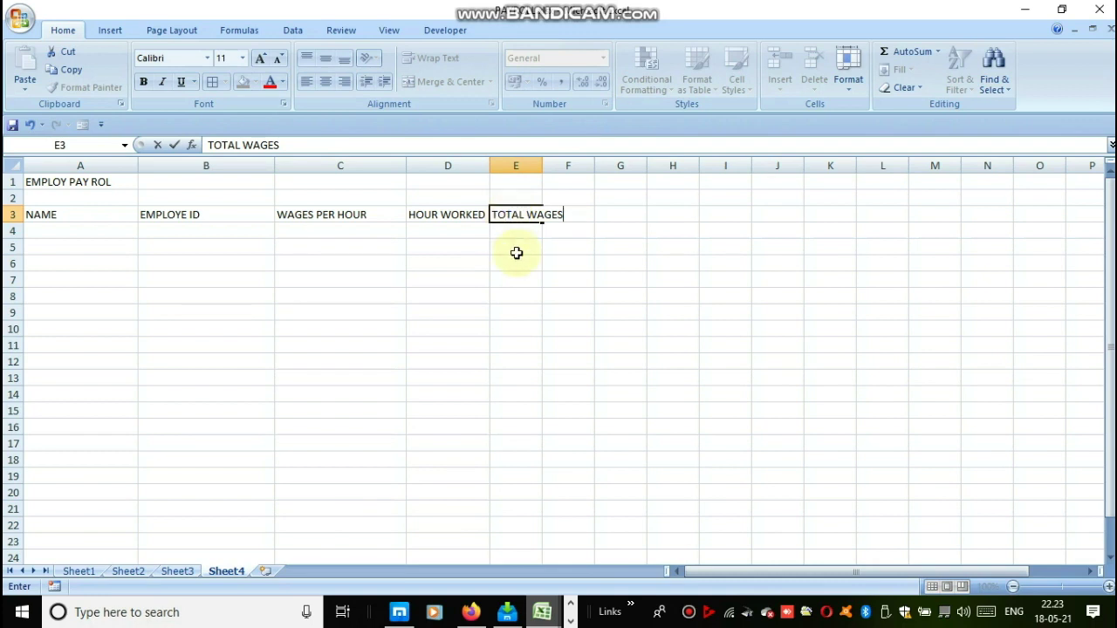
left_click(516, 249)
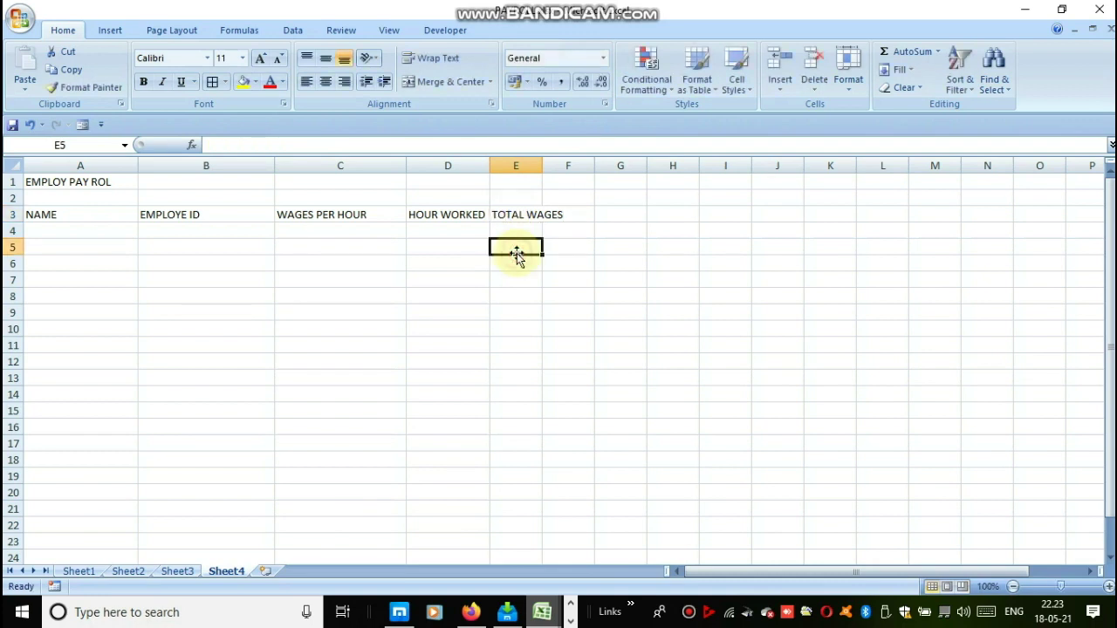
double_click(542, 166)
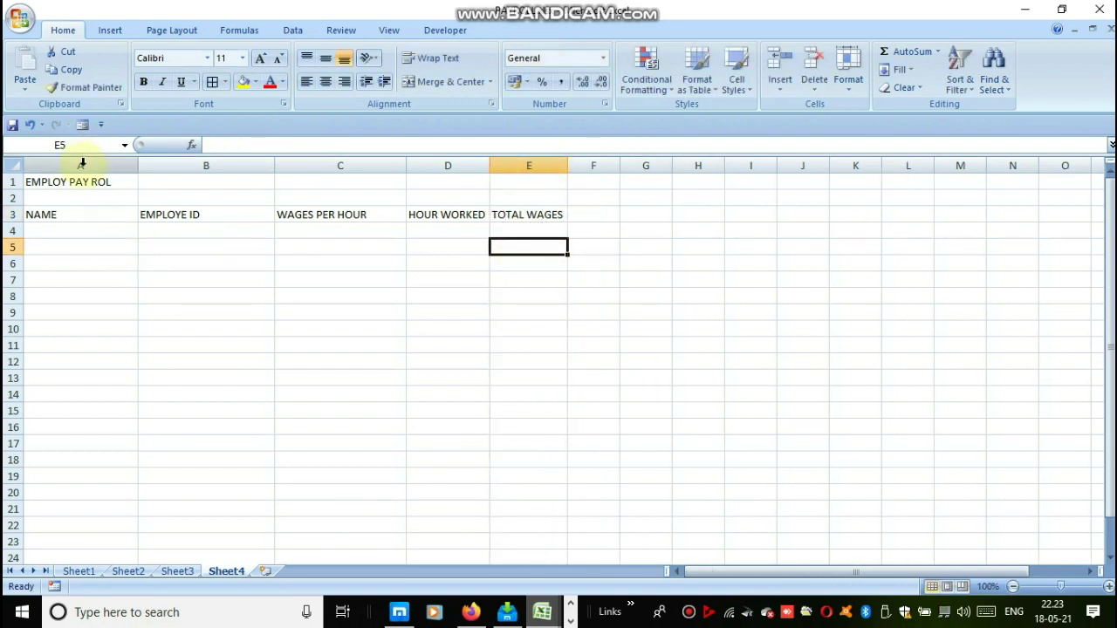
left_click_drag(81, 165, 554, 160)
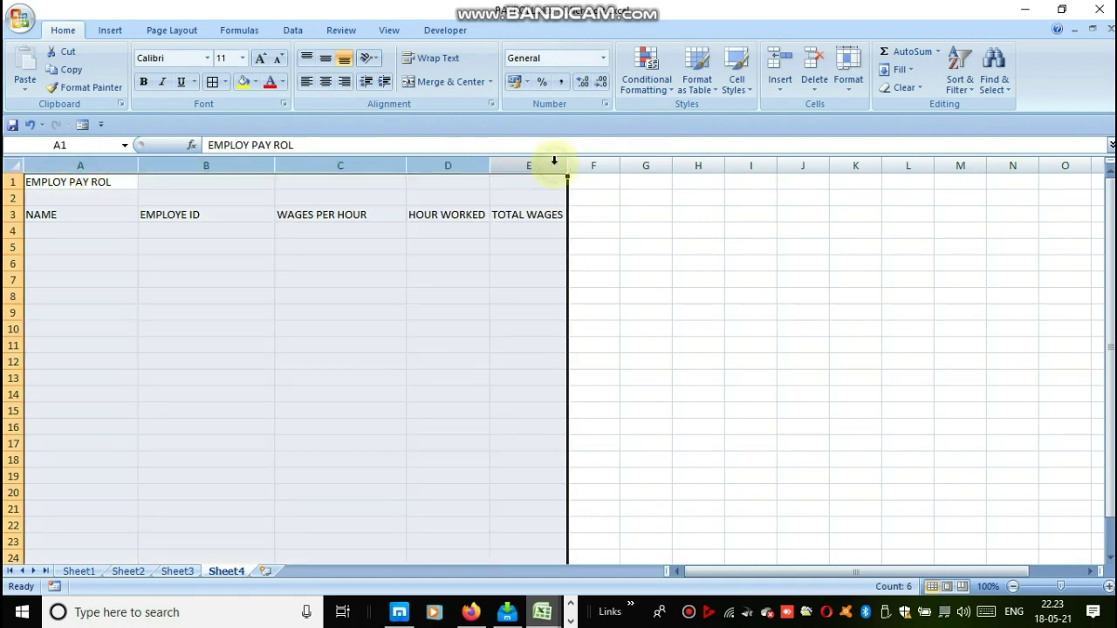
right_click(534, 172)
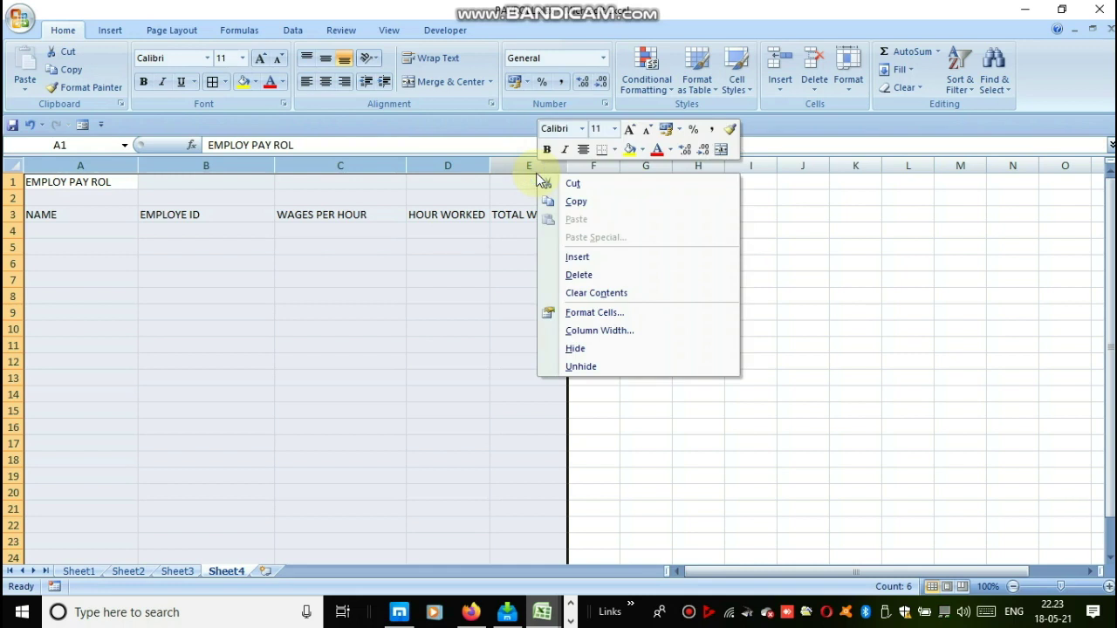
left_click(591, 331)
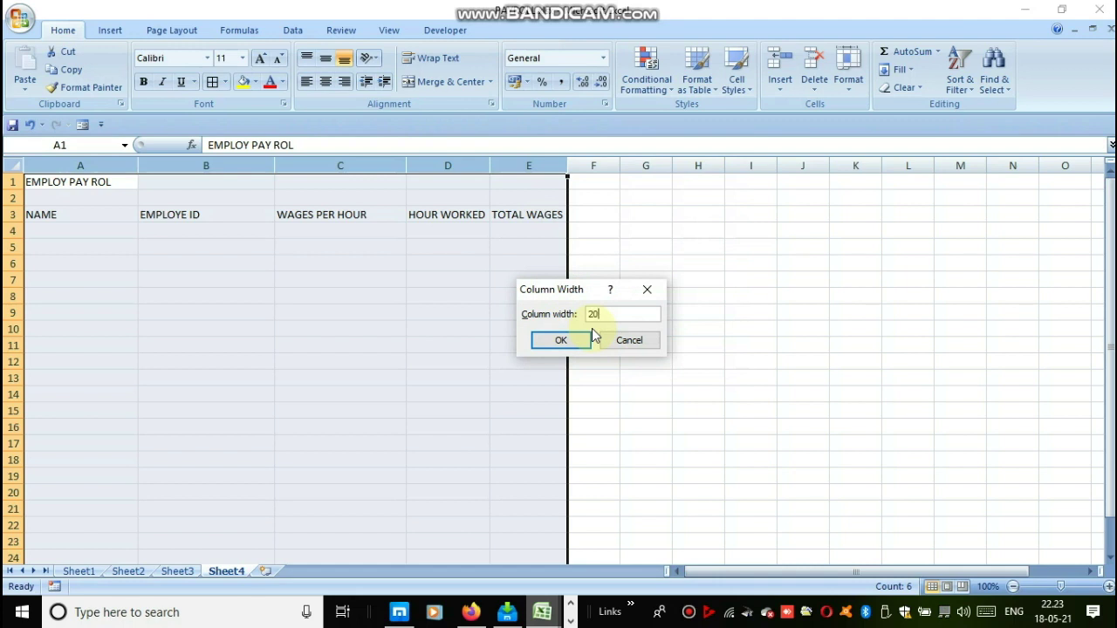
left_click(563, 339)
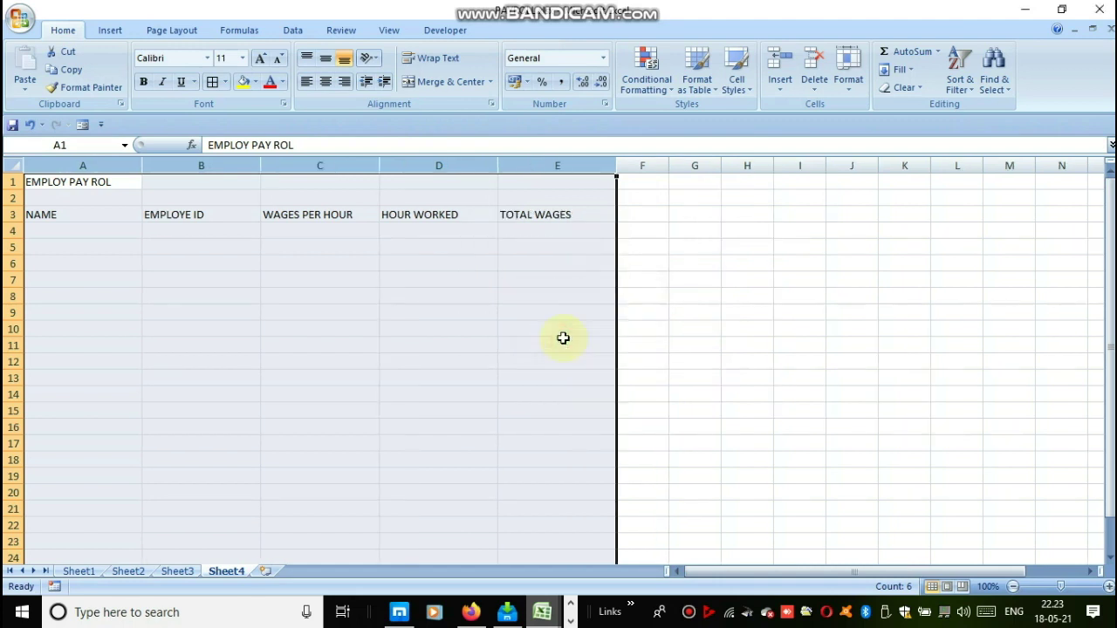
left_click(144, 282)
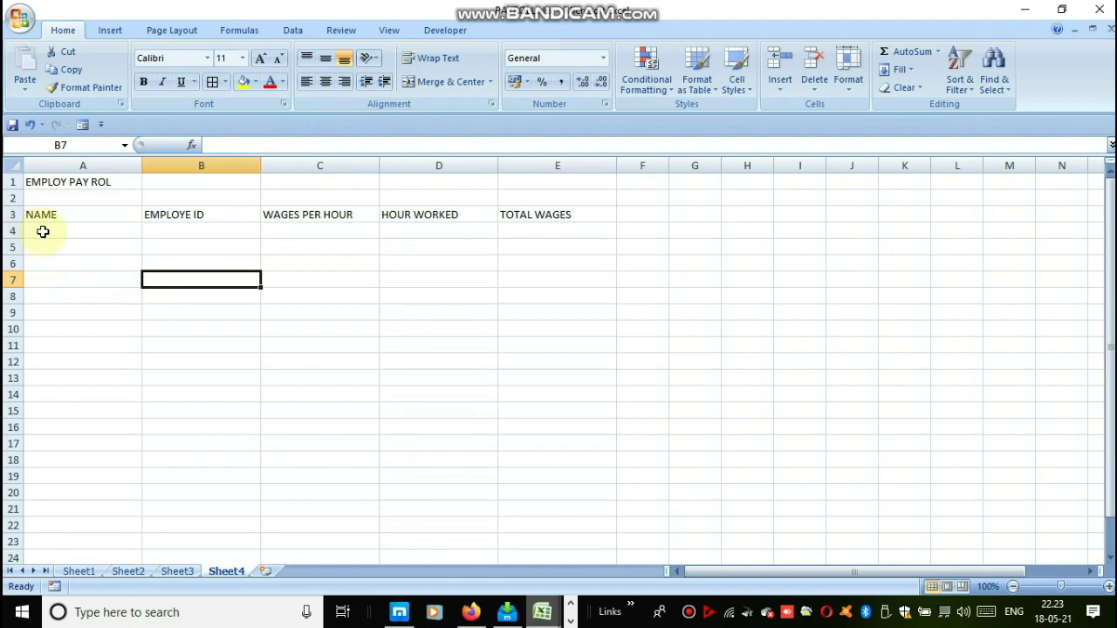
left_click(43, 231)
left_click(9, 232)
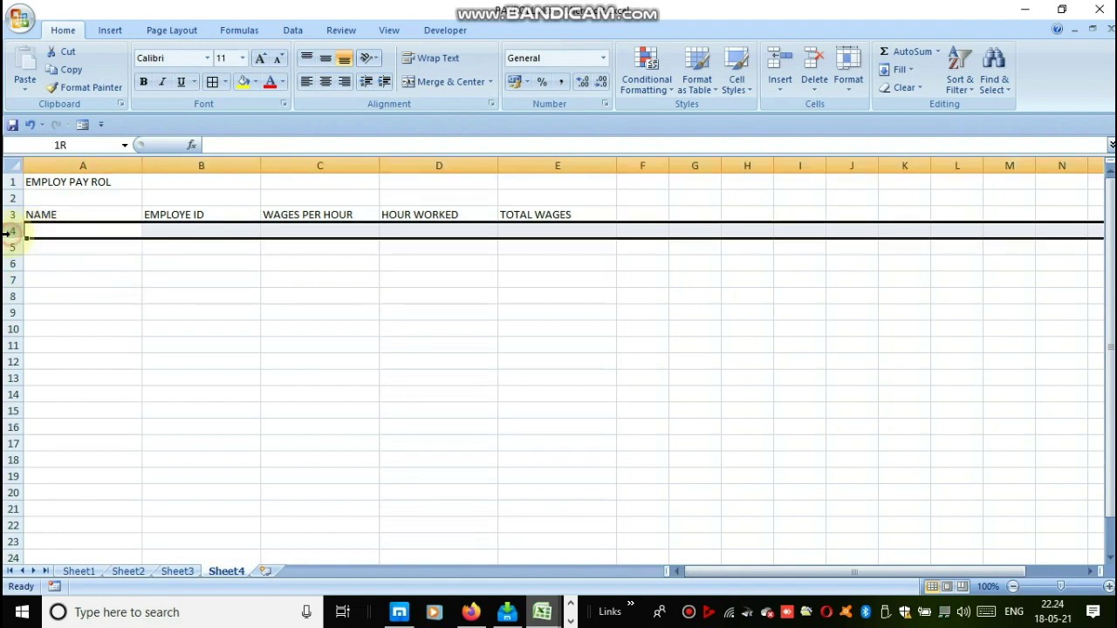
left_click_drag(9, 232, 13, 377)
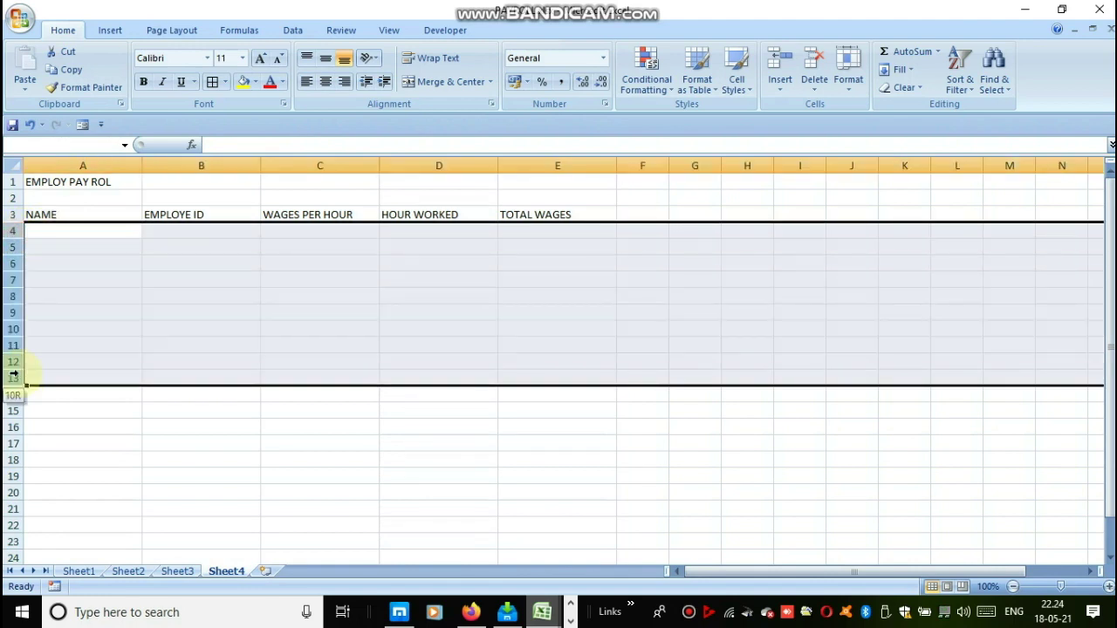
left_click(62, 278)
left_click(77, 231)
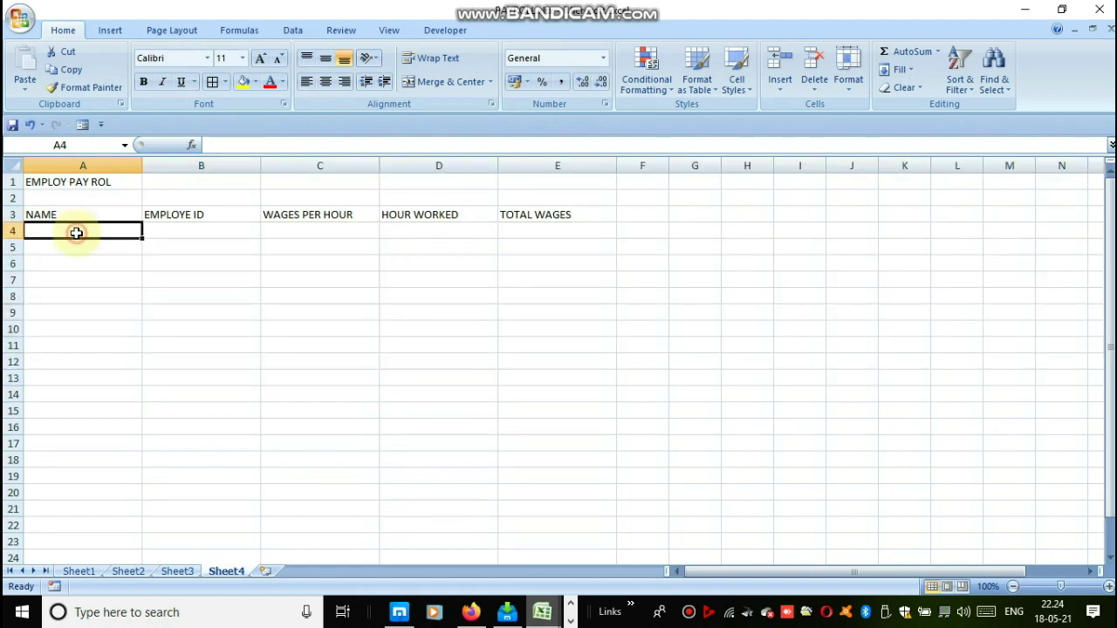
Copy the employee names and IDs from Sheet2 A4:B11 into Sheet4 starting at A4.
left_click(181, 572)
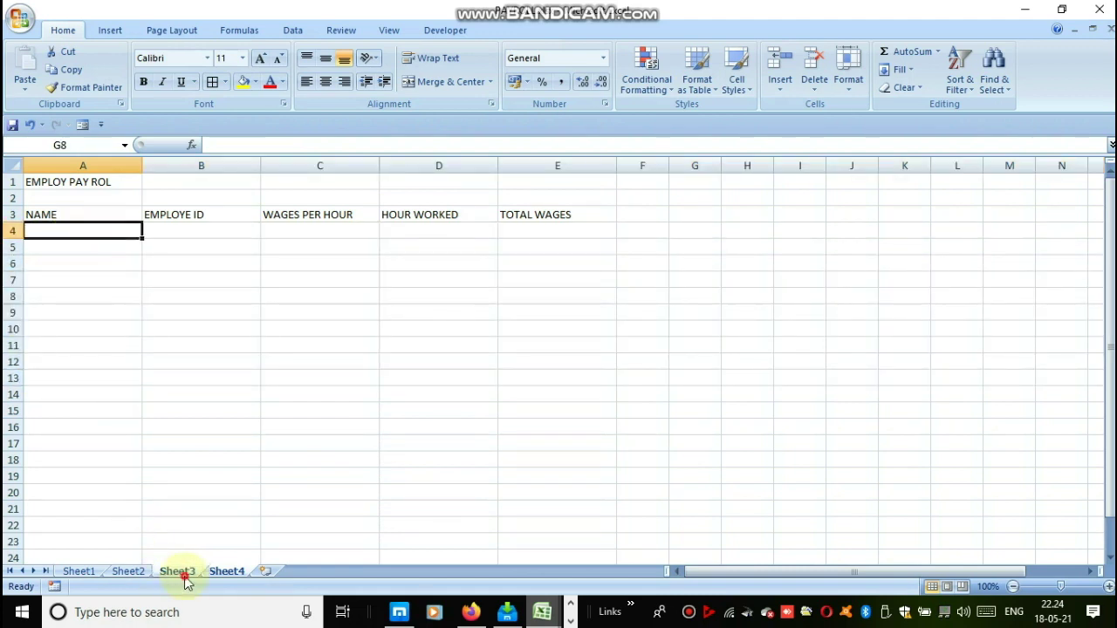
left_click(129, 571)
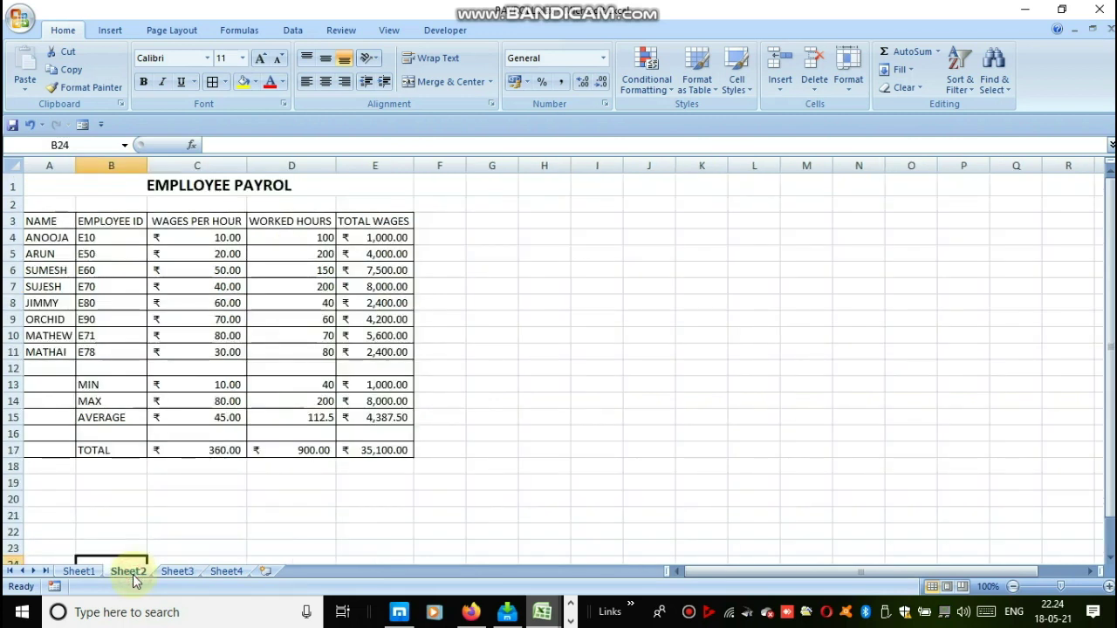
left_click_drag(37, 237, 133, 350)
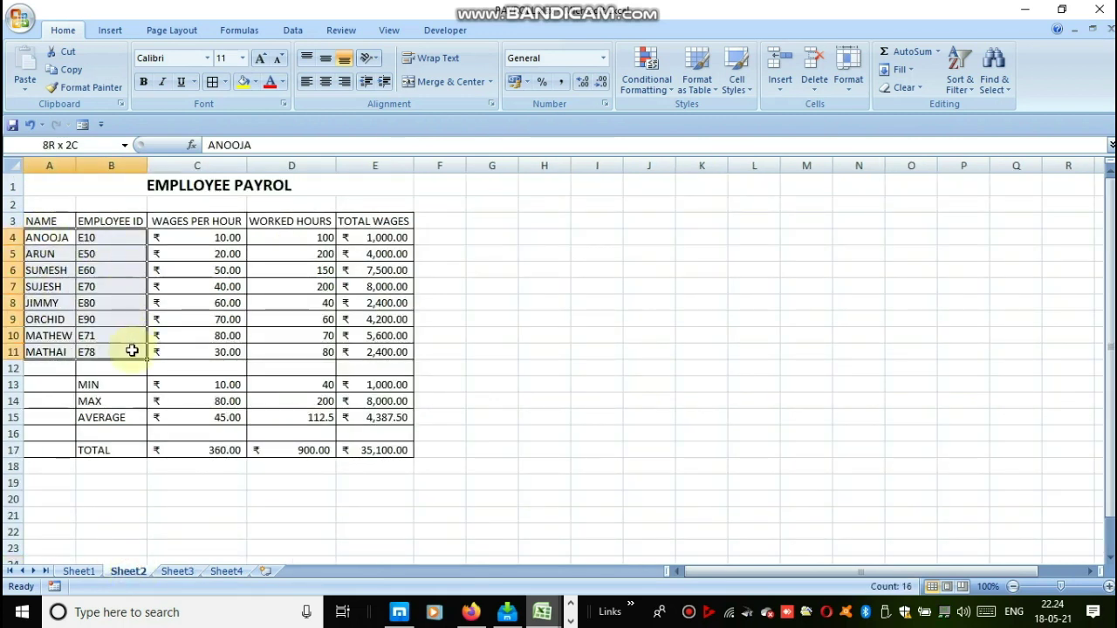
right_click(131, 351)
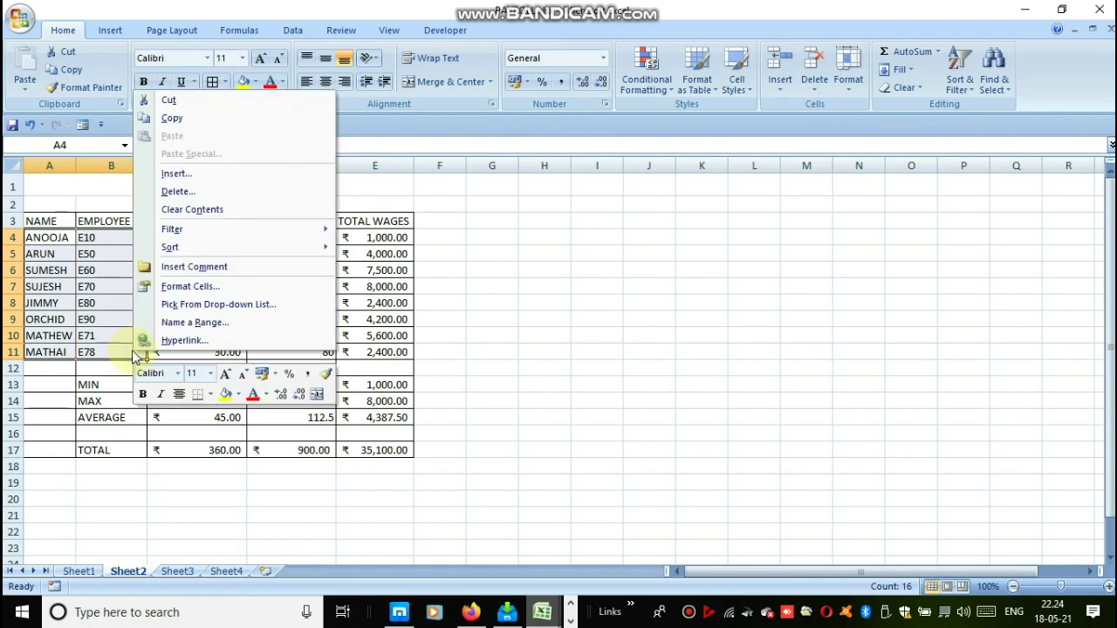
left_click(175, 122)
left_click(224, 571)
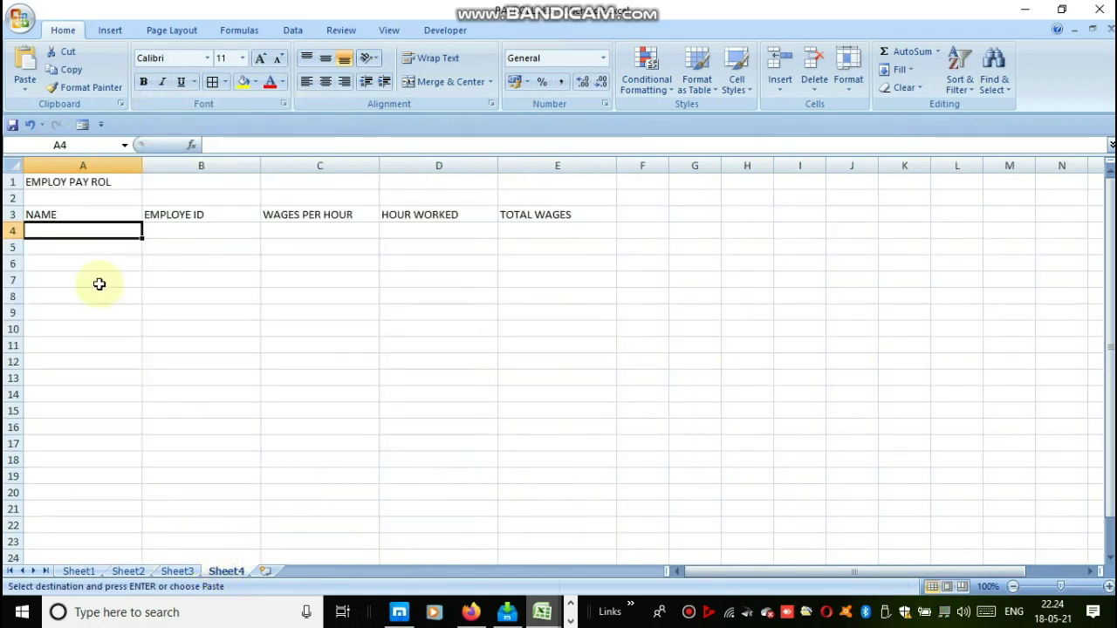
right_click(82, 231)
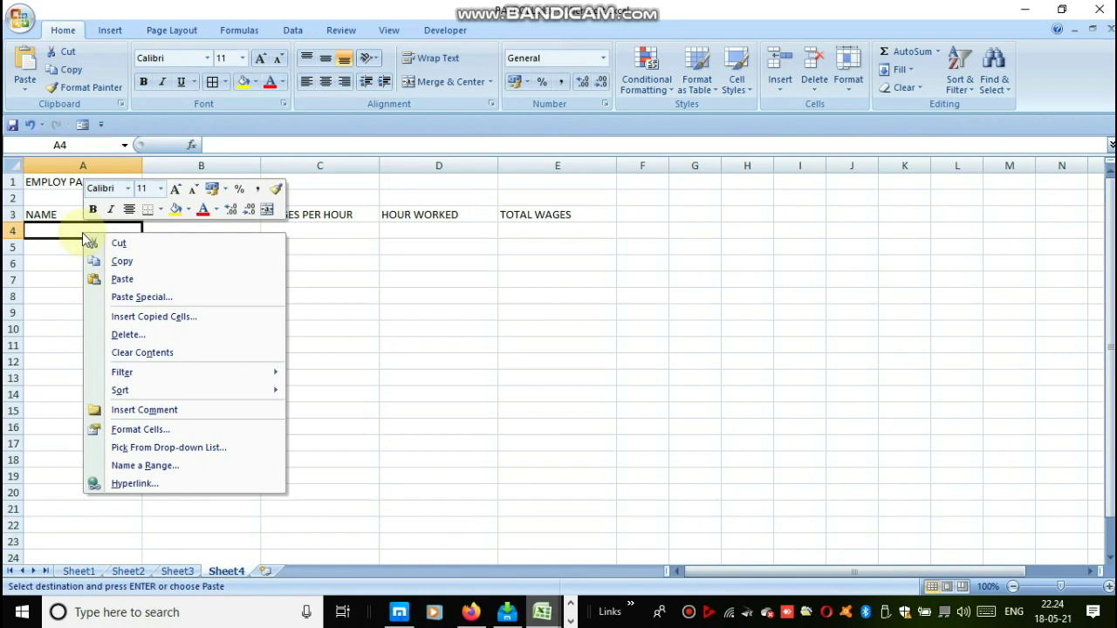
left_click(98, 278)
left_click(466, 311)
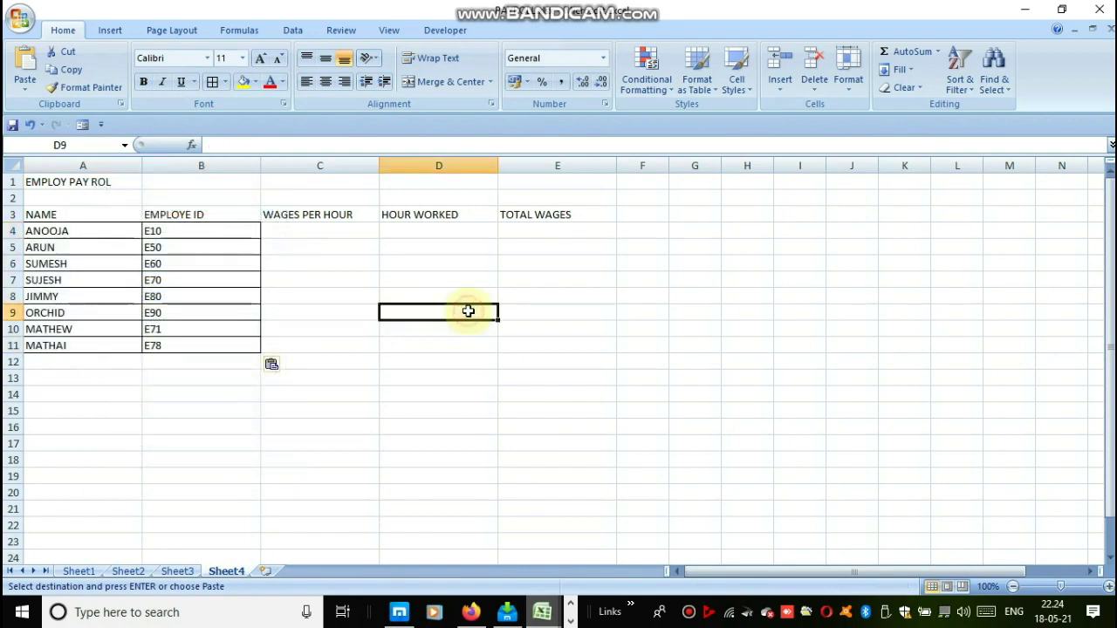
left_click(325, 234)
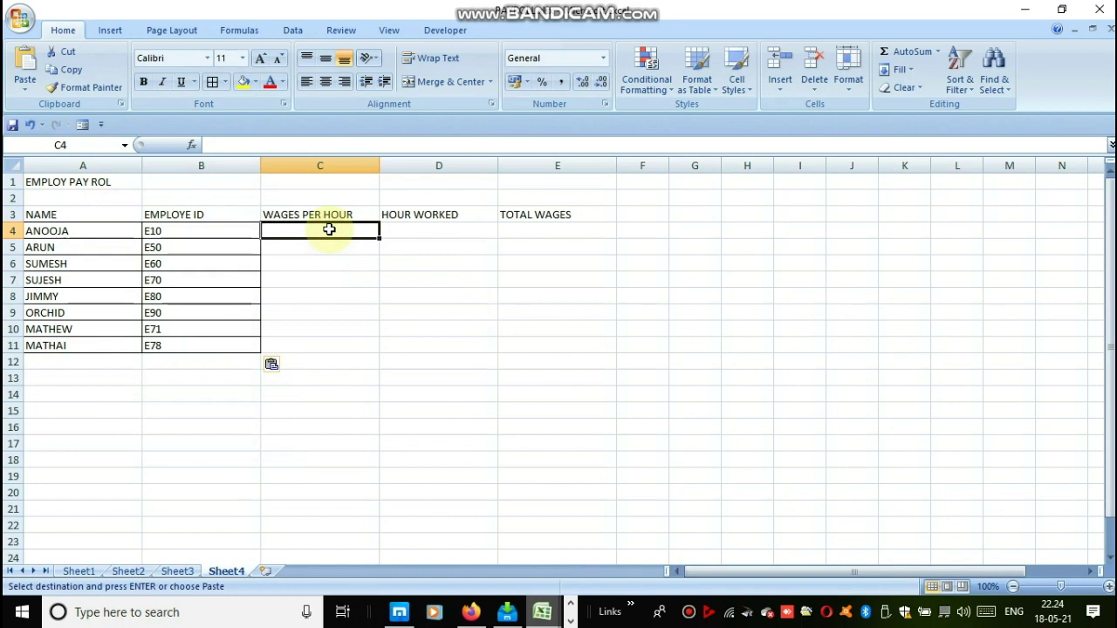
Enter wages per hour 40, 50, 60, 70, 80, 90, 100, 110 in C4:C11.
type("40")
key("Return")
type("5")
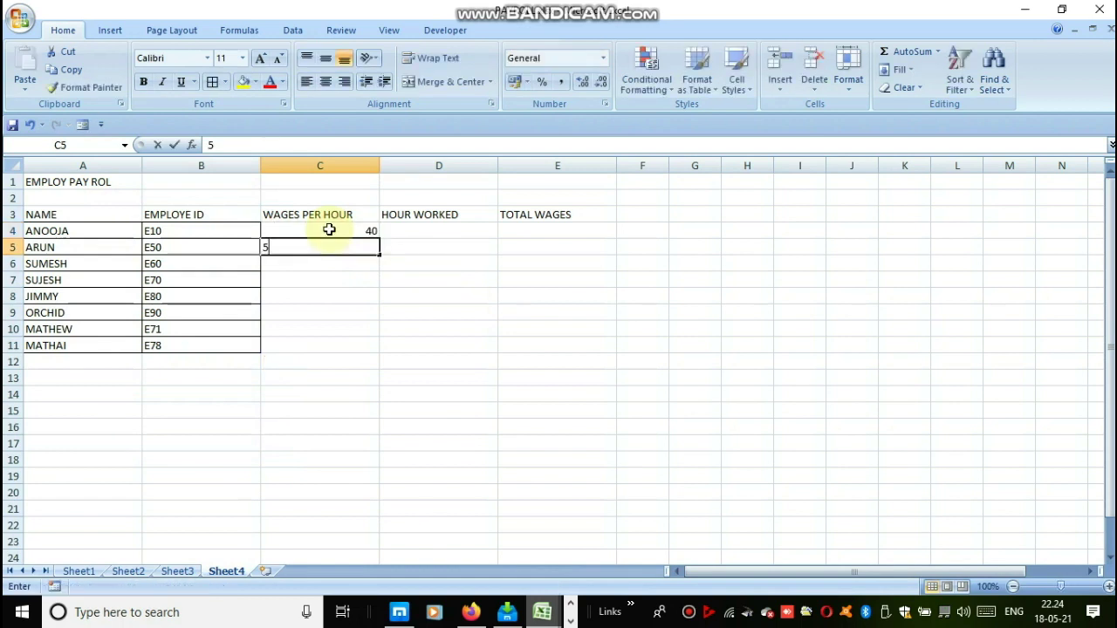
type("0")
key("Return")
type("60")
key("Return")
type("70")
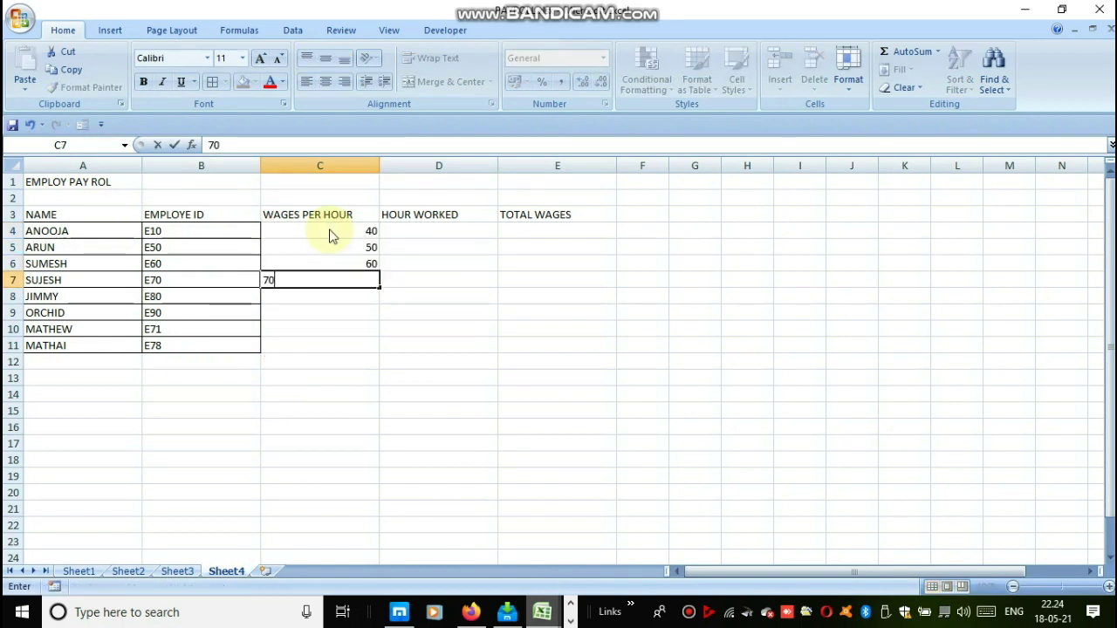
key("Return")
type("80")
key("Return")
type("9")
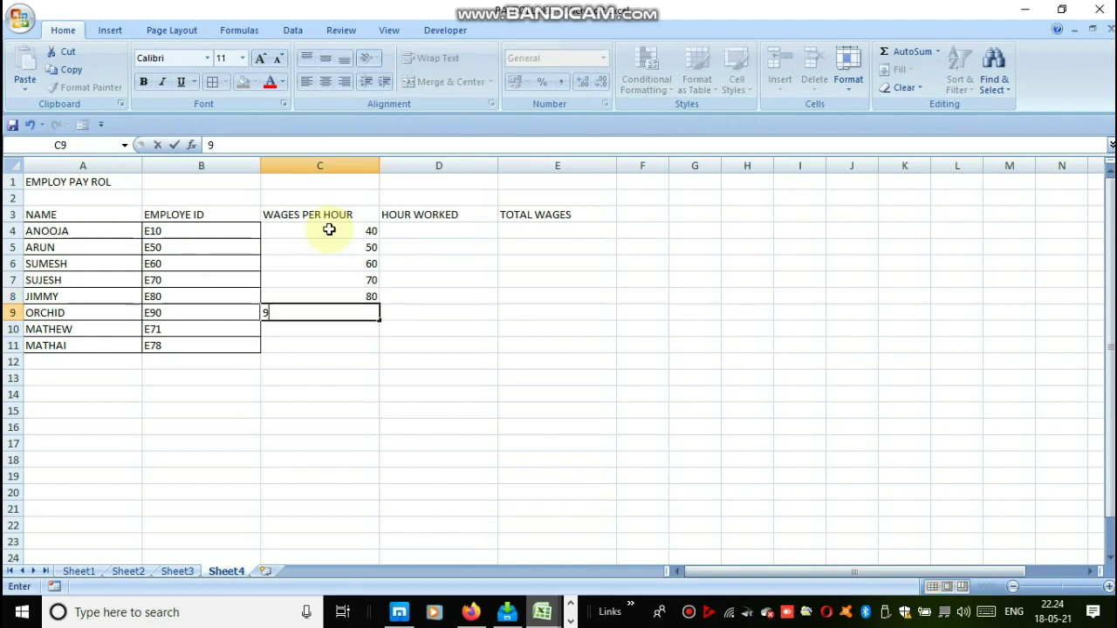
type("0")
key("Return")
type("100")
key("Return")
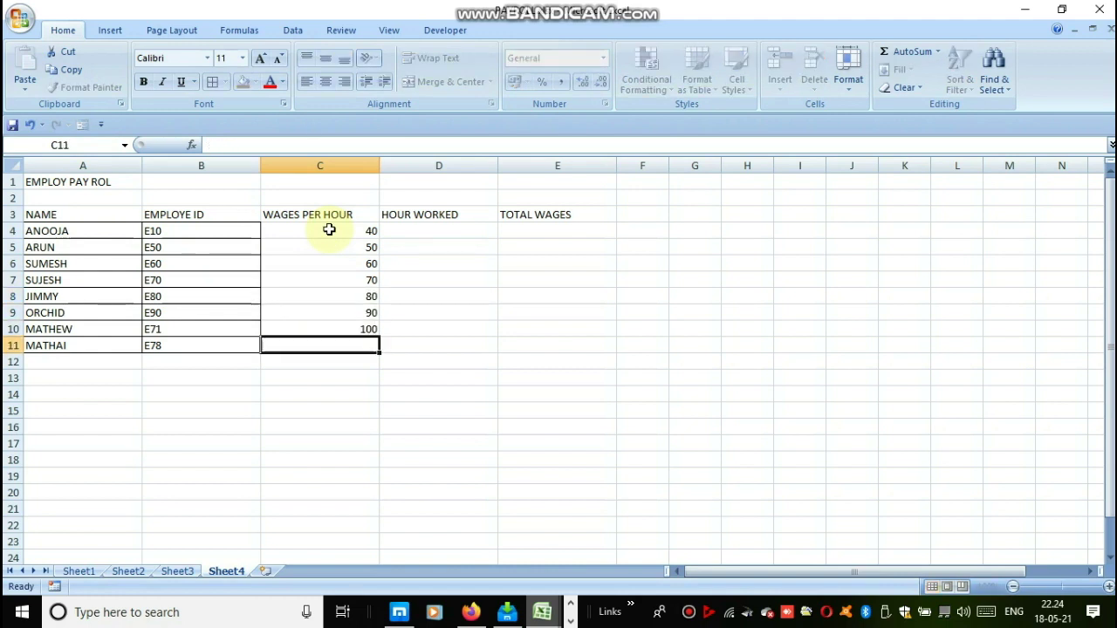
type("110")
key("Return")
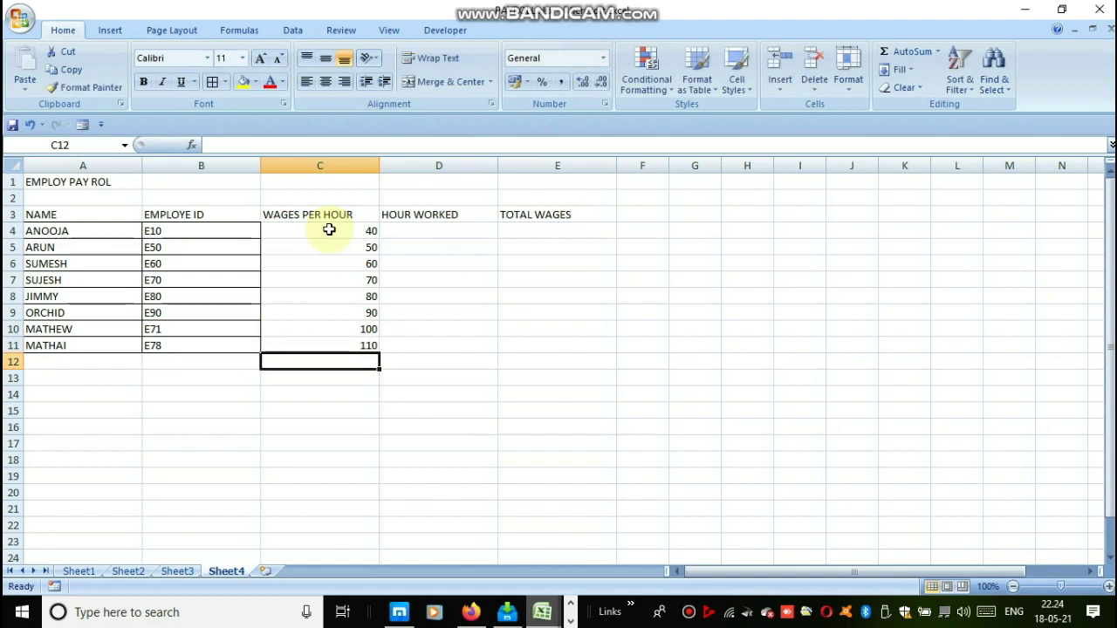
Enter hours worked 45, 48, 48, 49, 48, 47, 49, 45 in D4:D11.
left_click(422, 237)
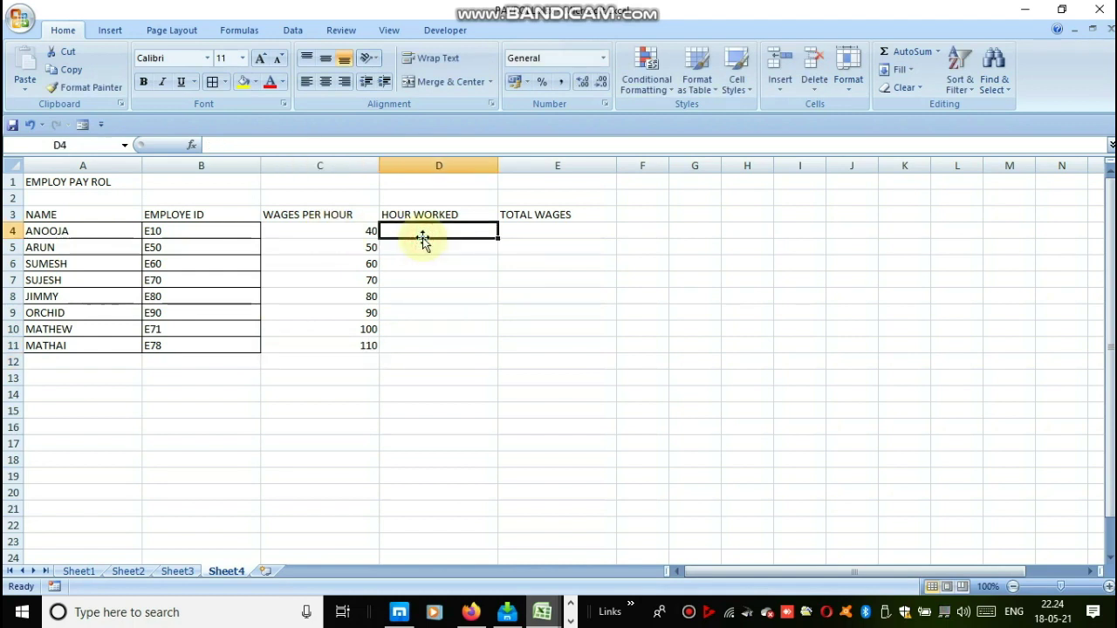
type("45")
key("Return")
type("48")
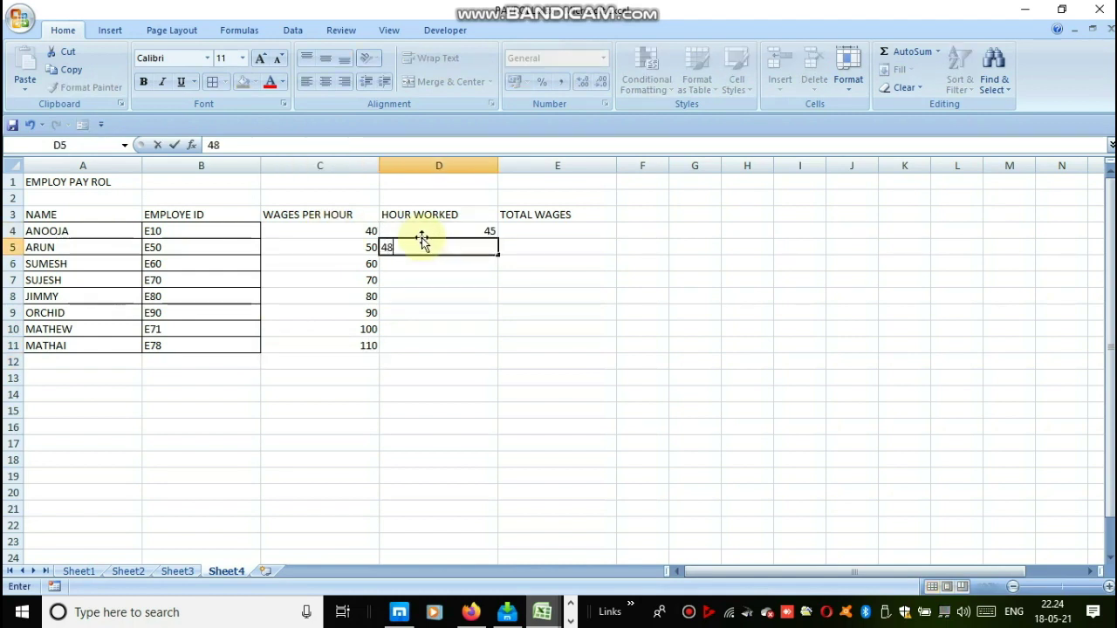
key("Return")
type("48")
key("Return")
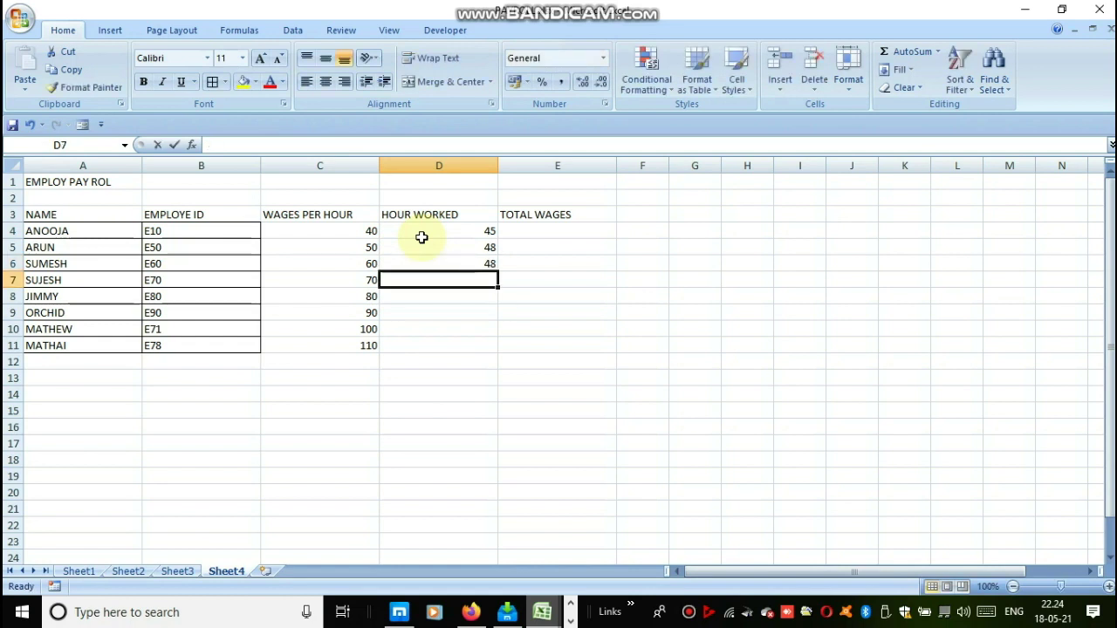
type("49")
key("Return")
type("48")
key("Return")
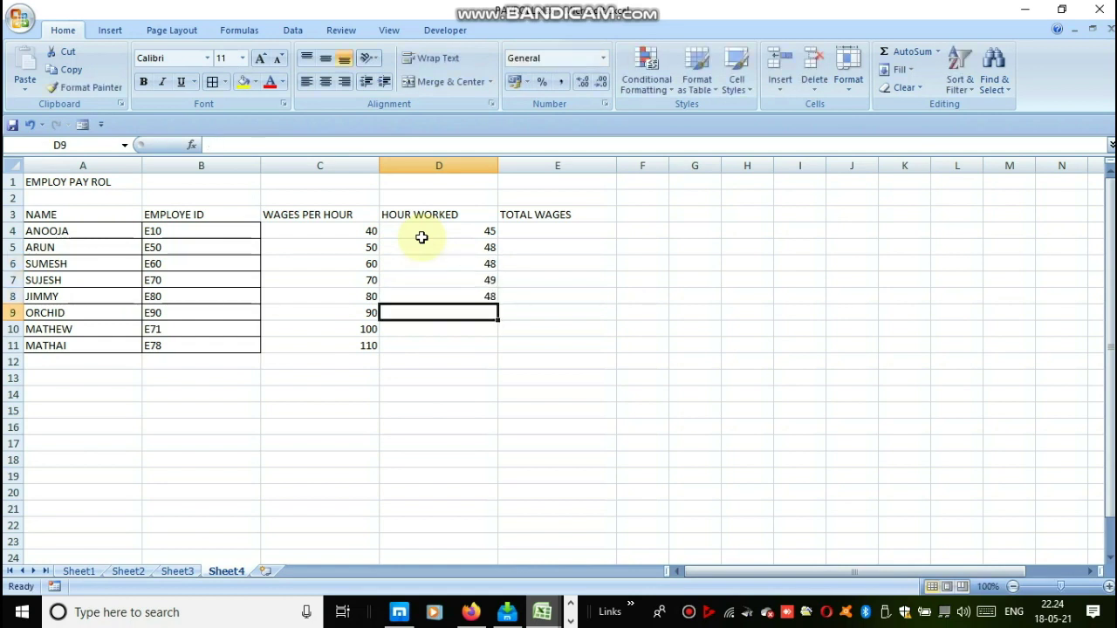
type("47")
key("Return")
type("4")
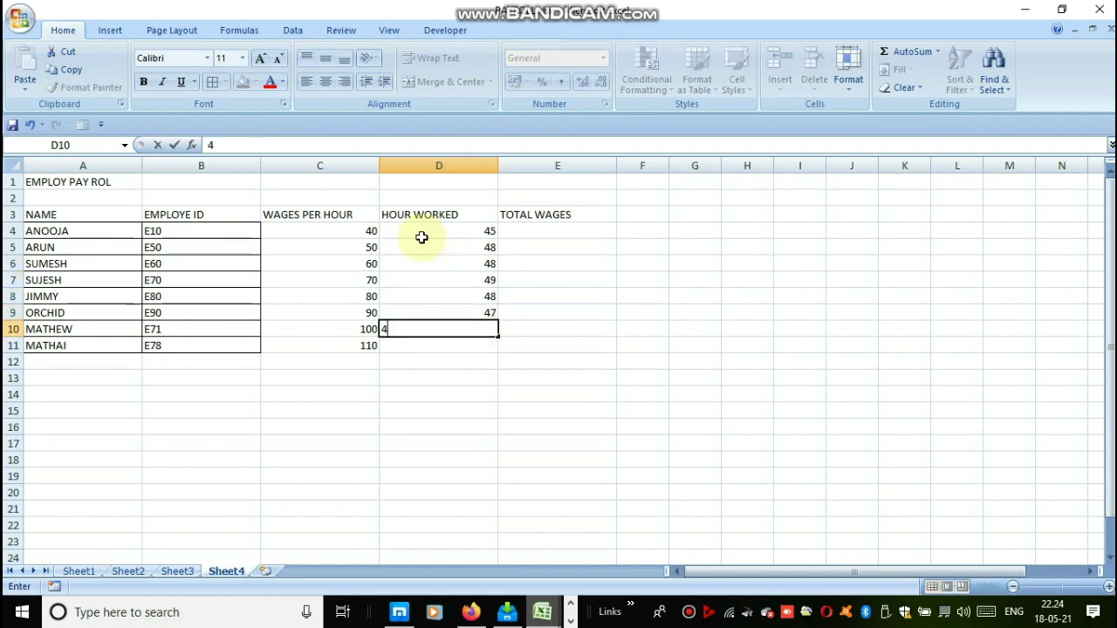
type("9")
key("Return")
type("4")
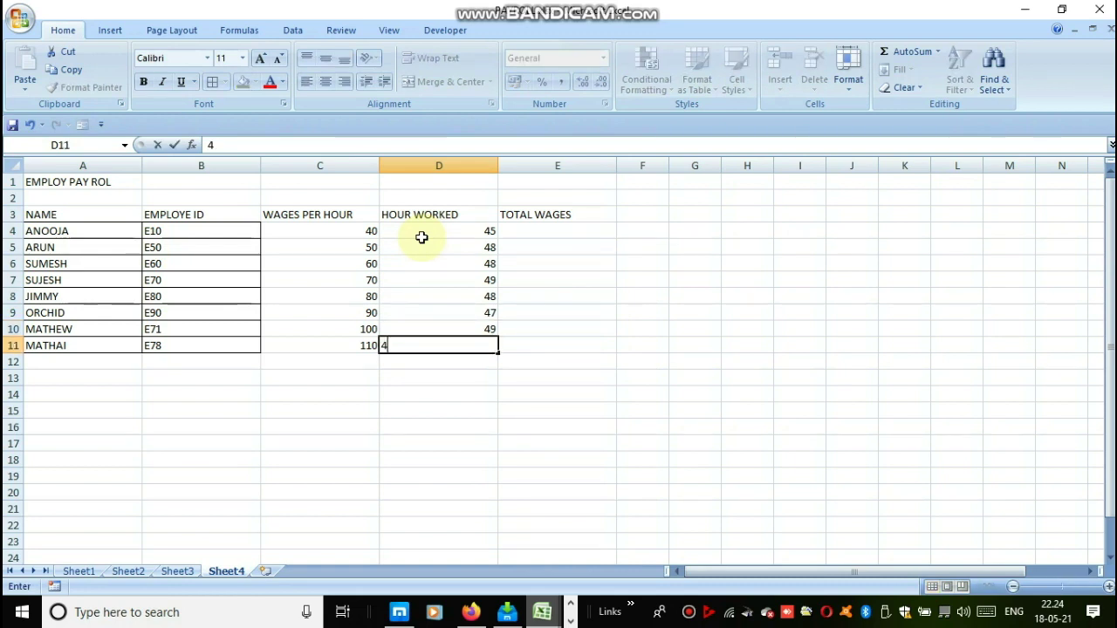
type("5")
key("Return")
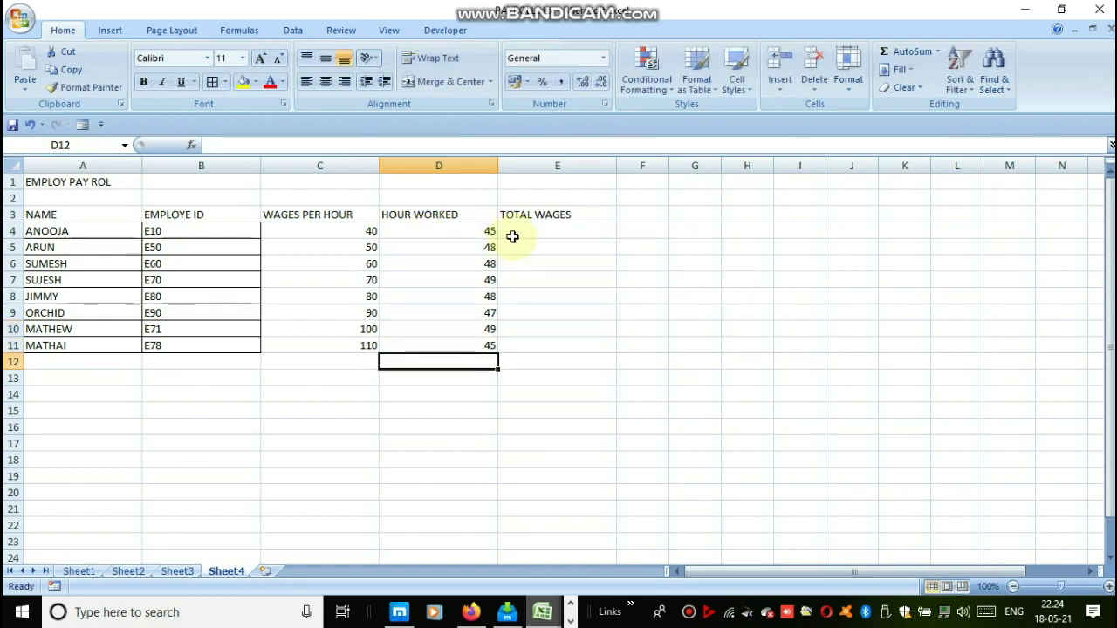
Enter the formula =C4*D4 in E4, giving a total wage of 1800.
left_click(523, 227)
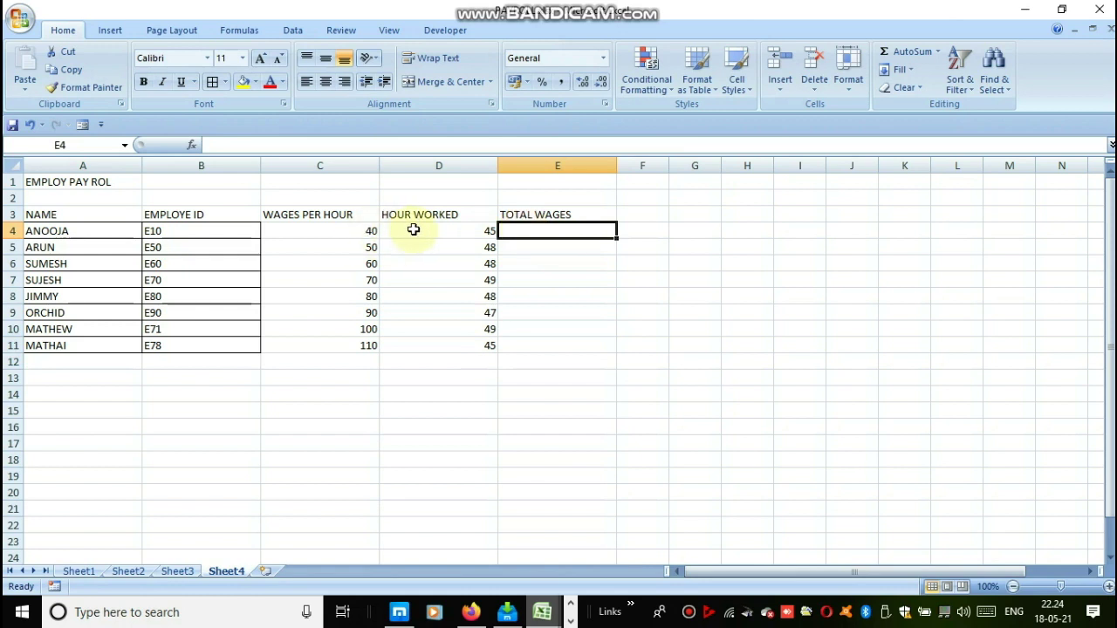
type("=")
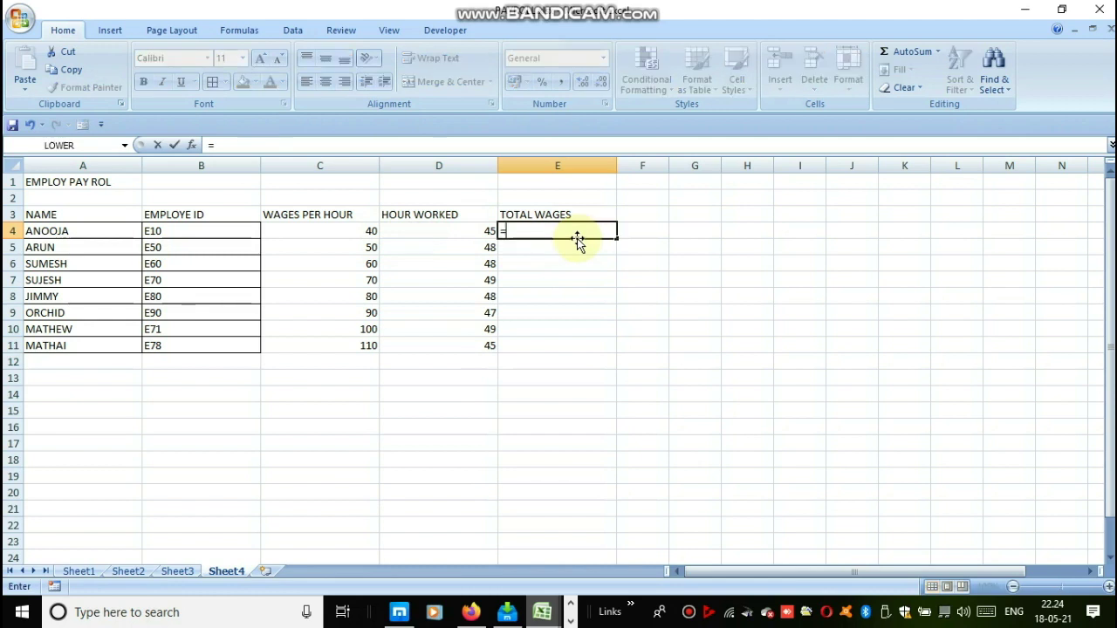
left_click(369, 232)
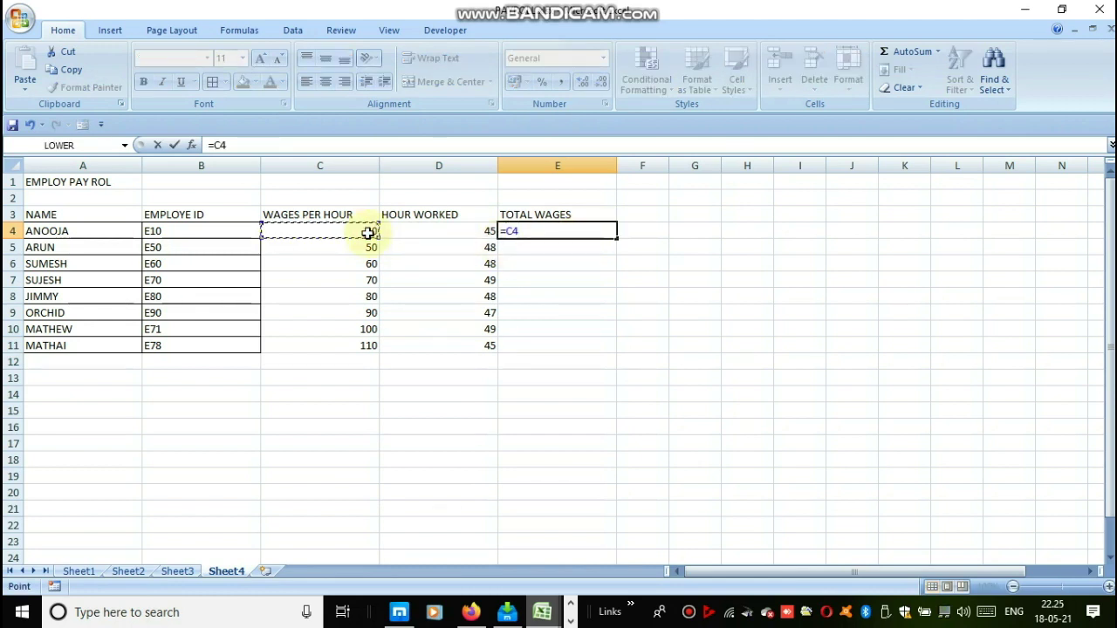
type("*")
left_click(426, 232)
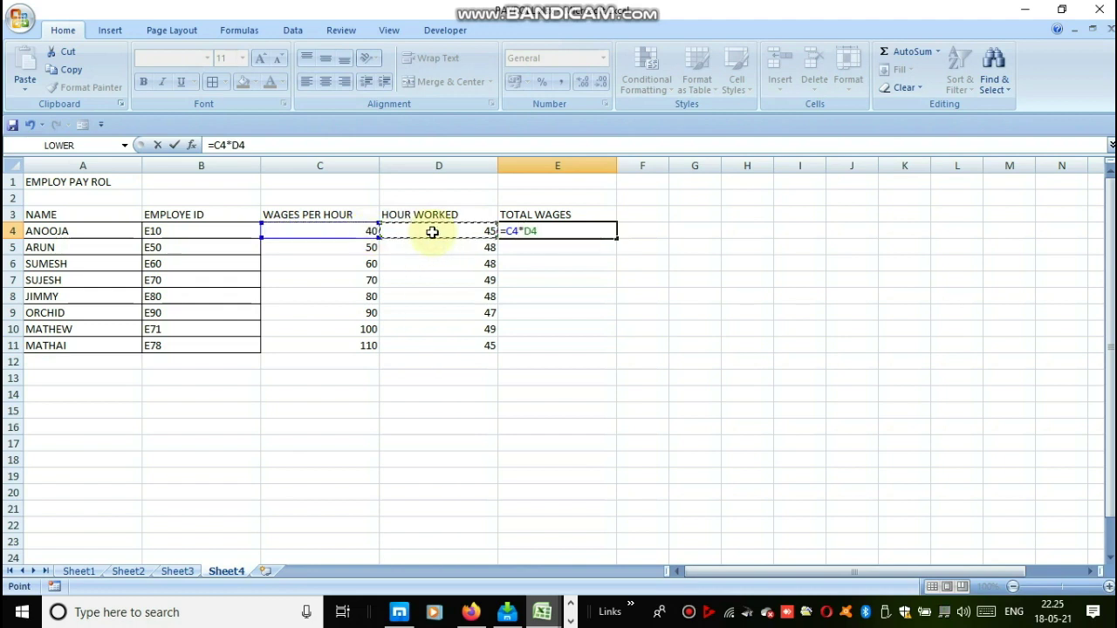
key("Return")
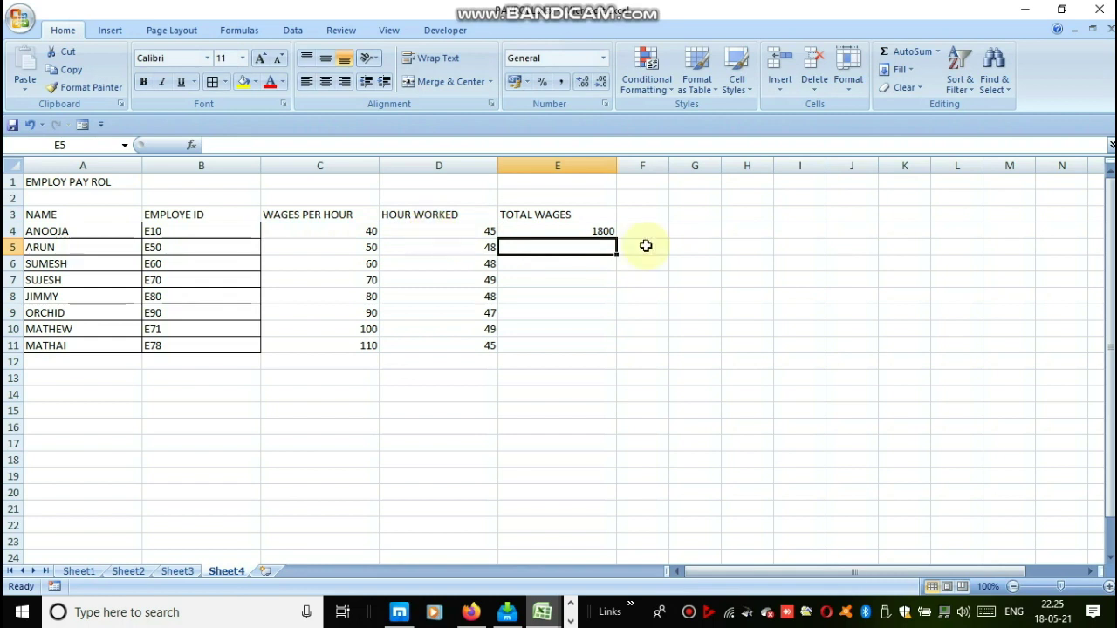
Copy the E4 wage formula into E11 and review E4's formula.
left_click(603, 232)
right_click(603, 231)
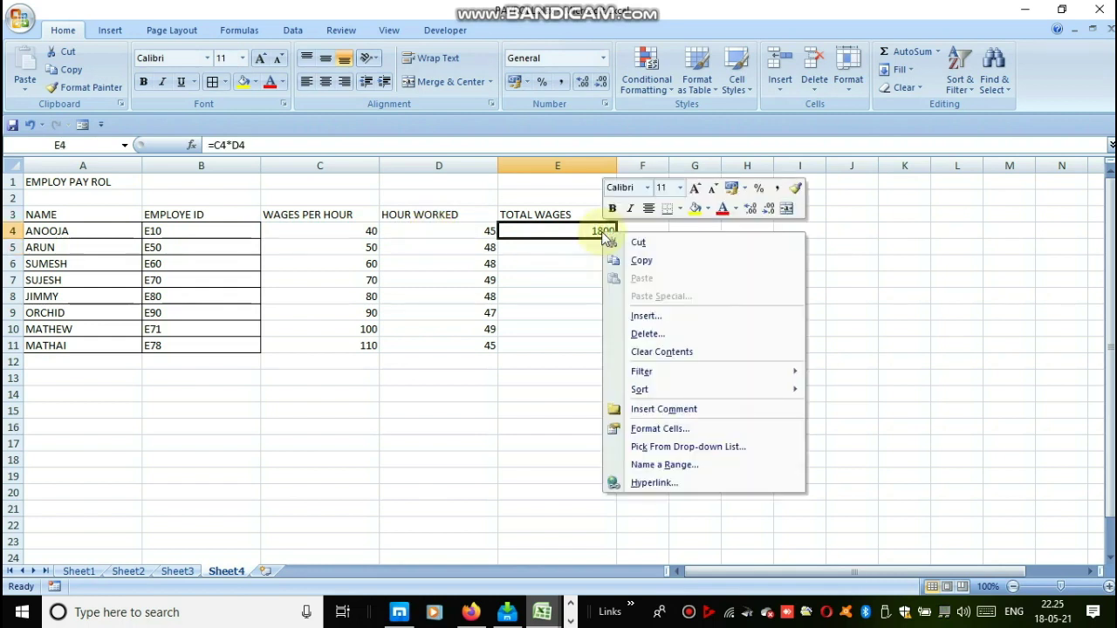
left_click(618, 262)
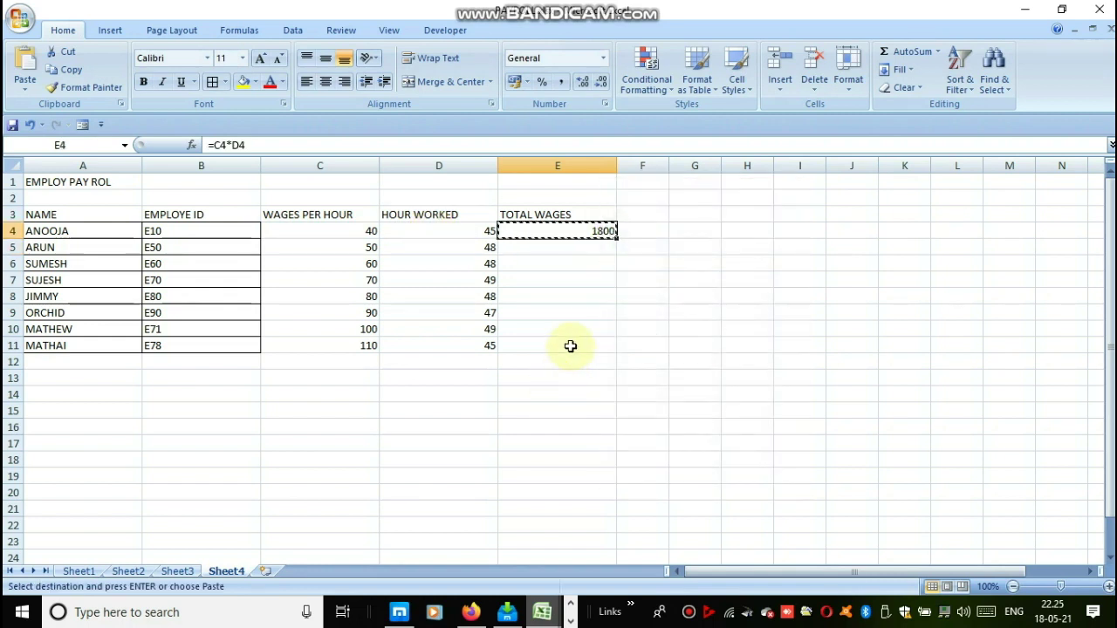
left_click(570, 346)
right_click(570, 347)
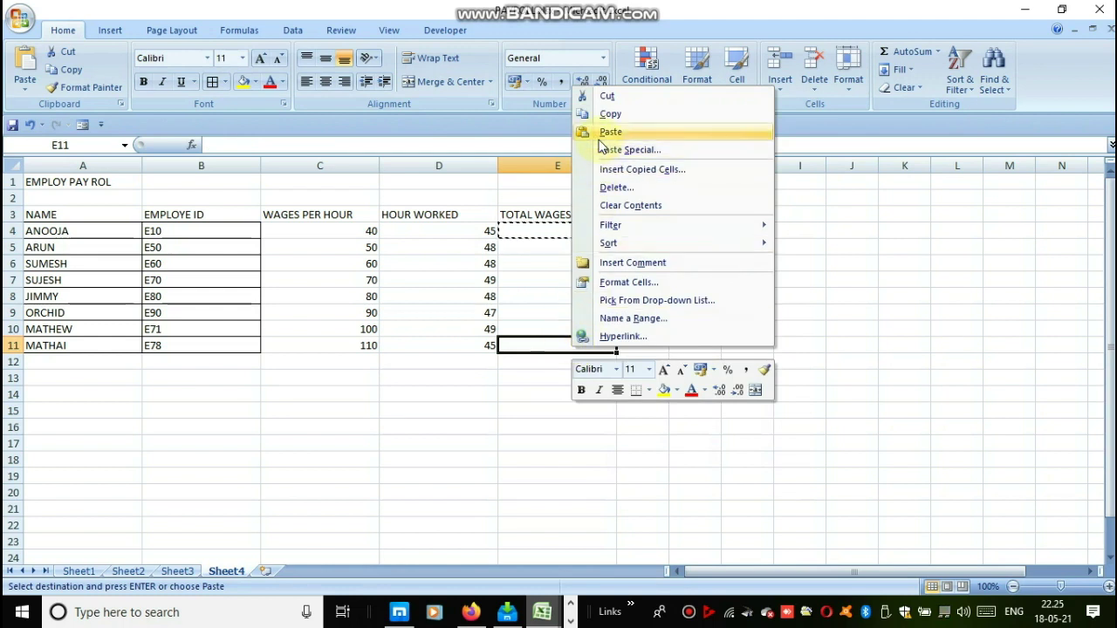
left_click(611, 133)
left_click(707, 344)
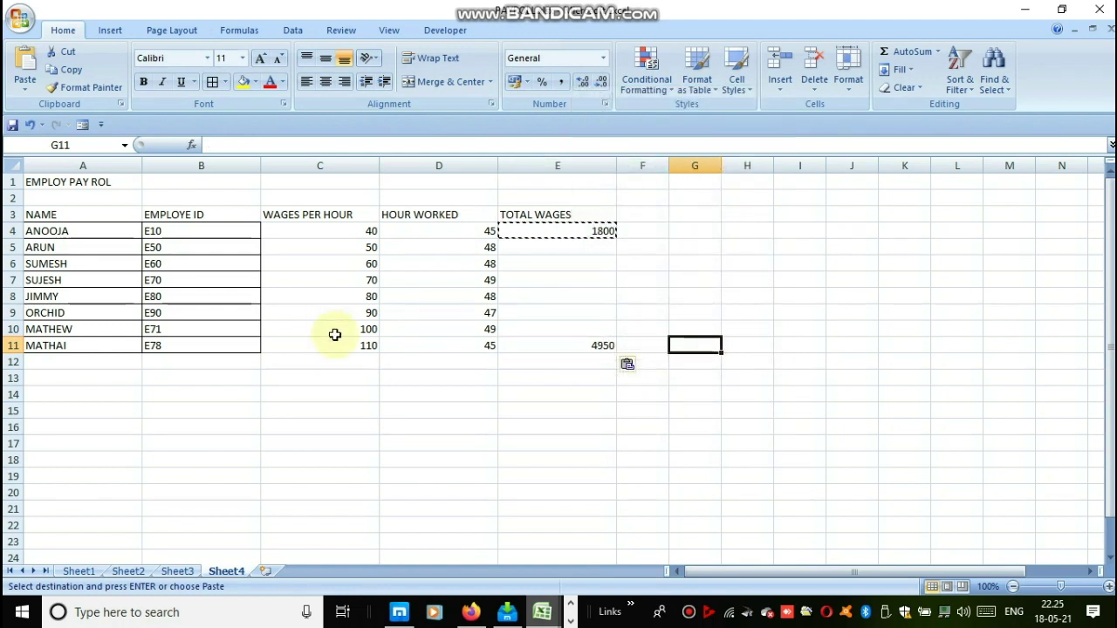
double_click(578, 233)
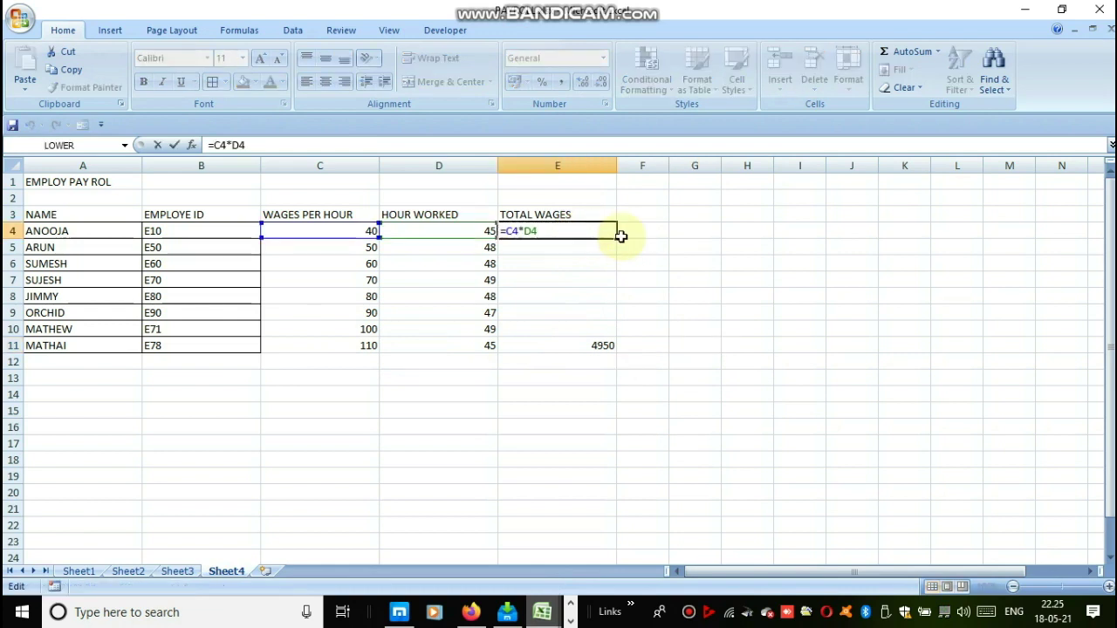
left_click(621, 236)
Fill the =C4*D4 formula down from E4 to E11 and verify E6 reads =C6*D6.
left_click(583, 233)
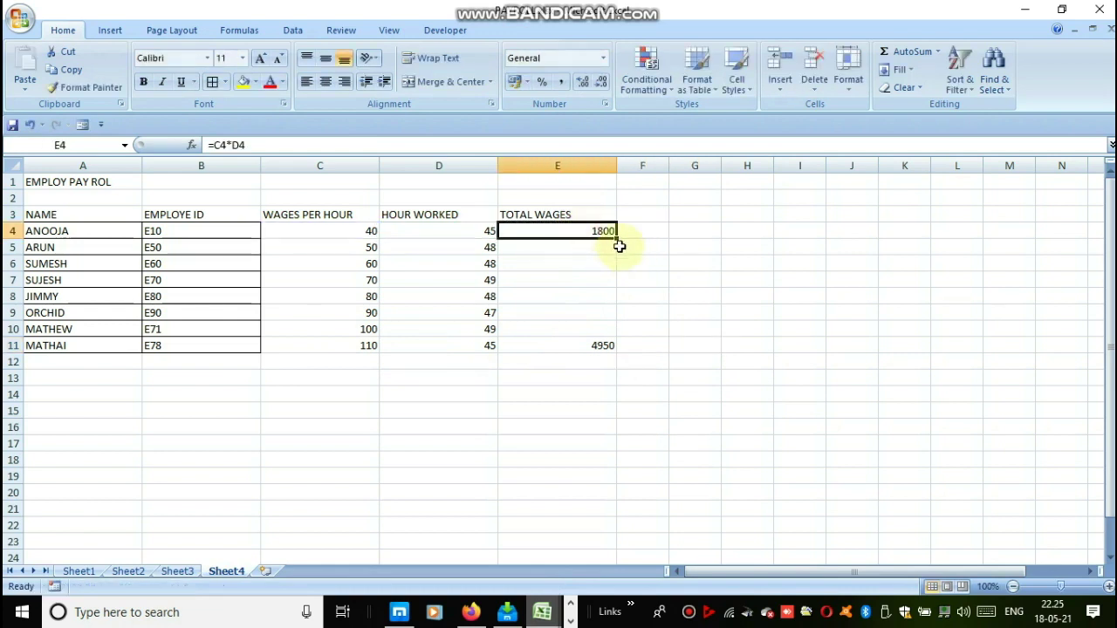
left_click_drag(617, 239, 617, 349)
left_click(695, 279)
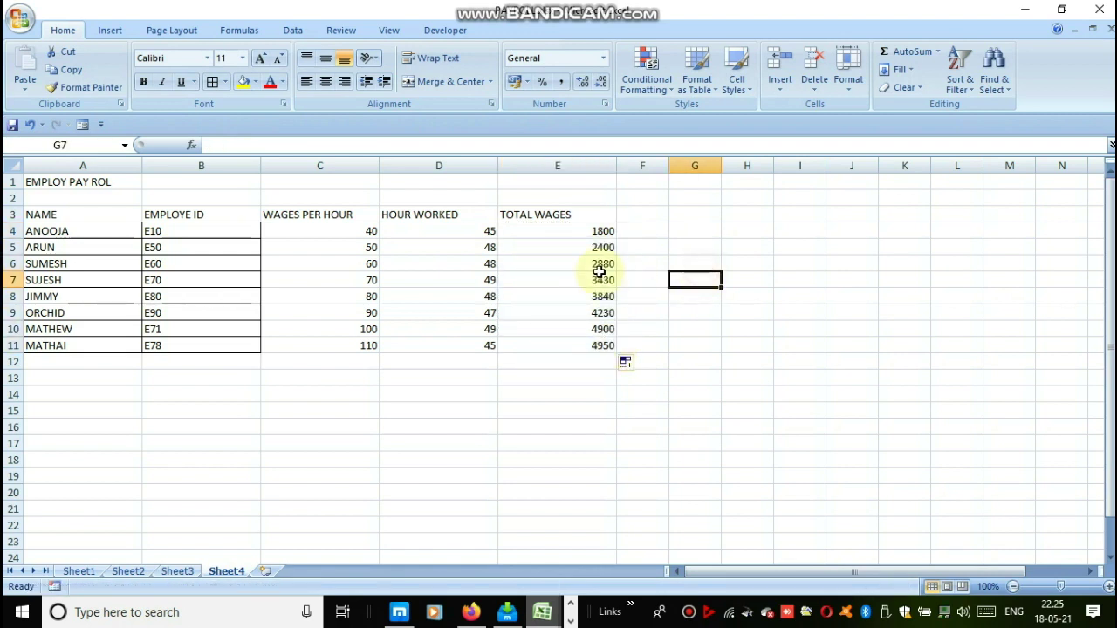
left_click(600, 266)
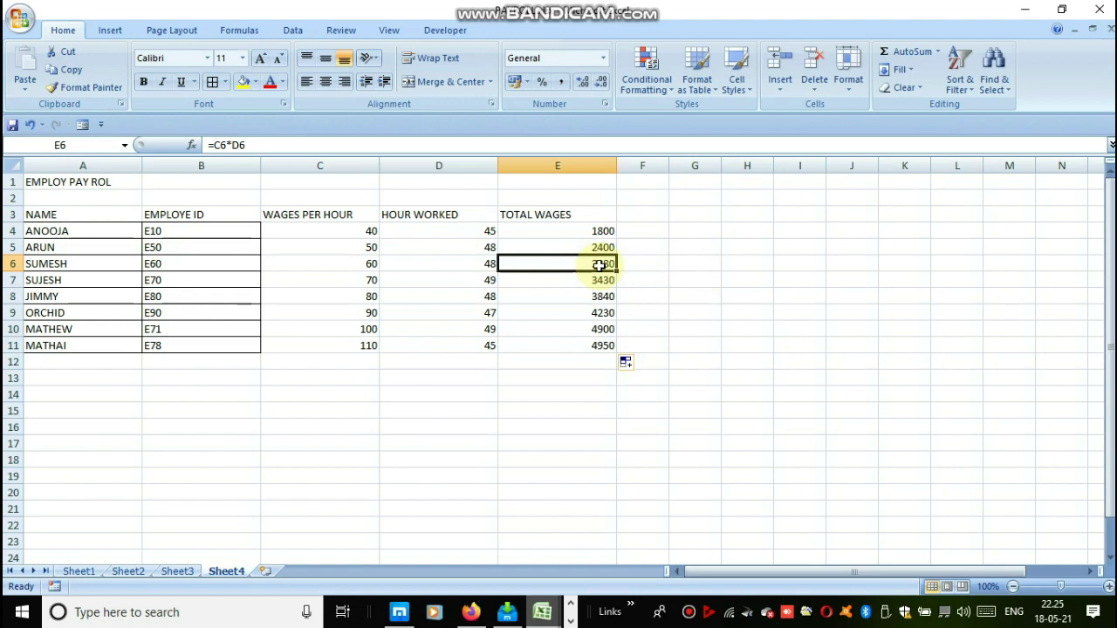
double_click(599, 266)
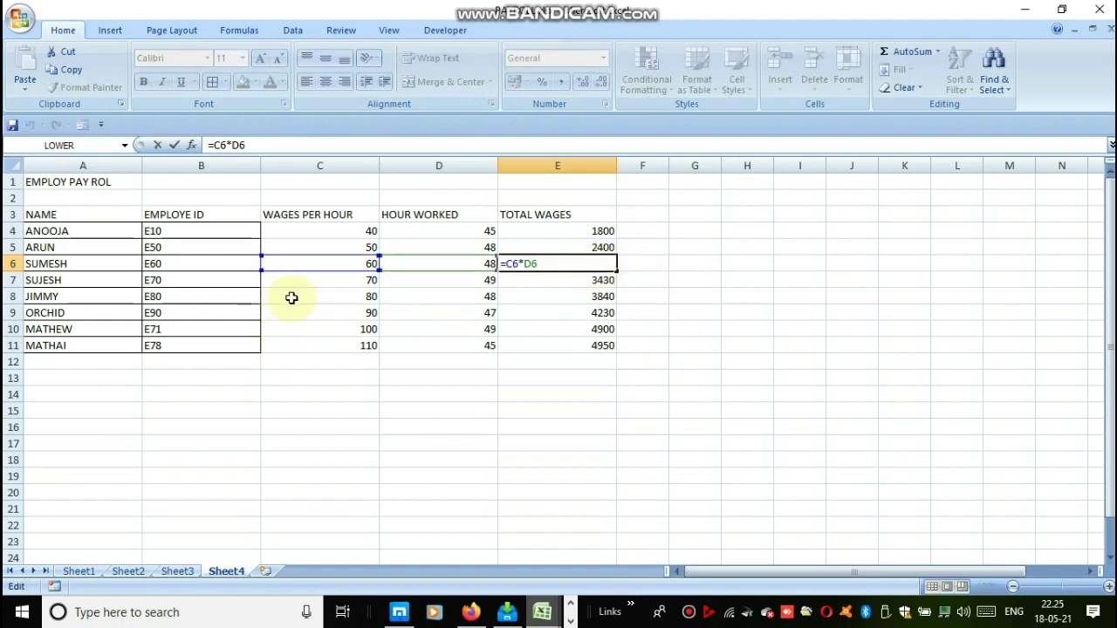
left_click(350, 269)
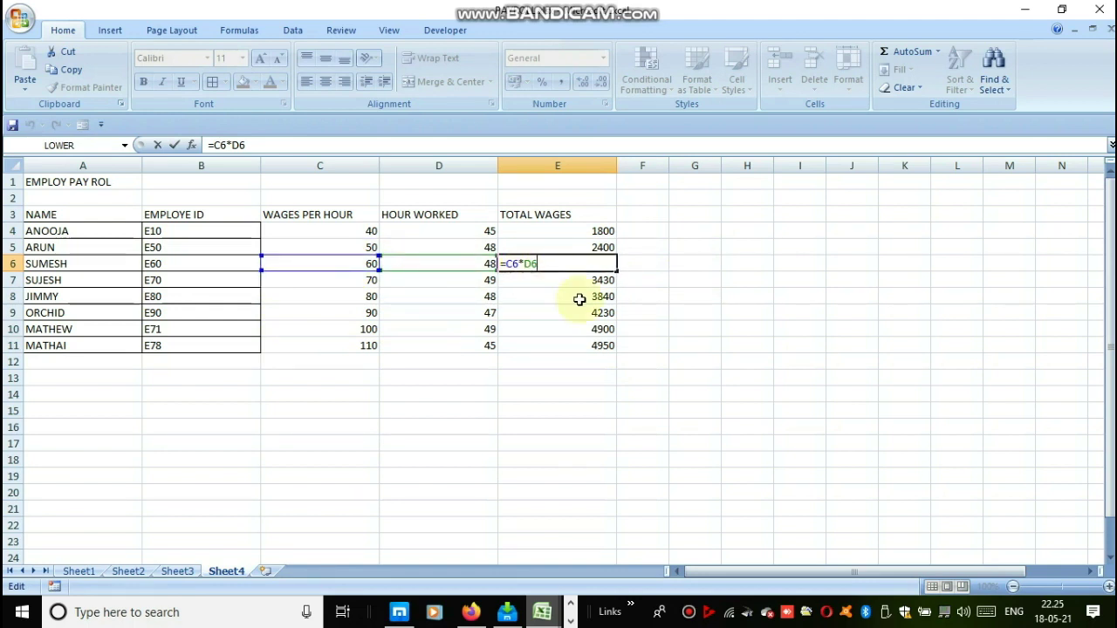
left_click(689, 311)
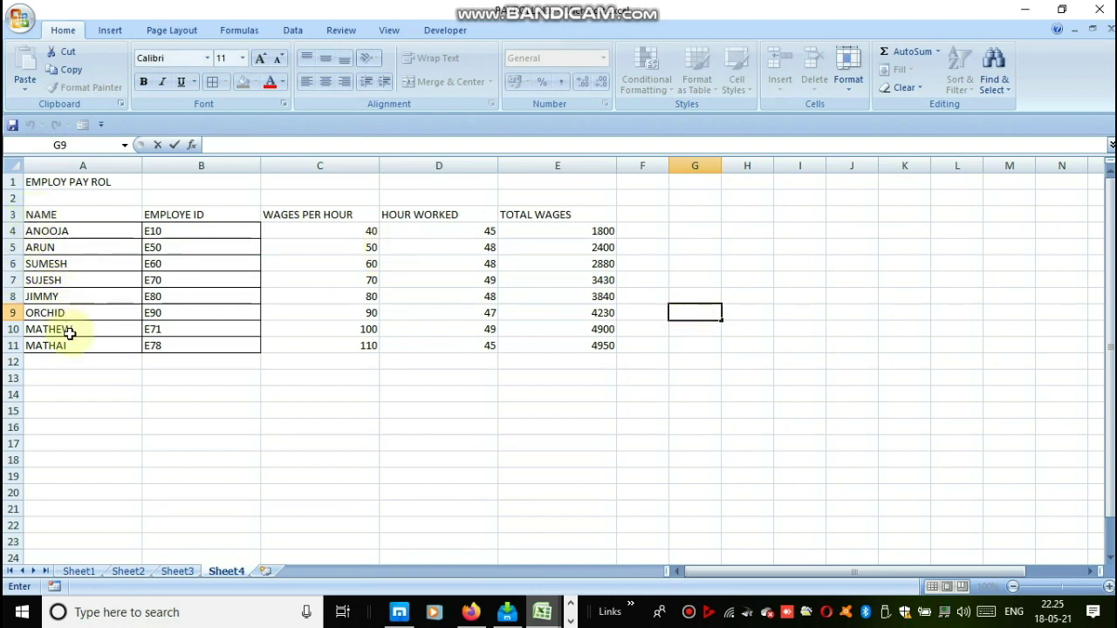
Apply All Borders plus a Top and Double Bottom Border to the table A3:E11.
left_click_drag(42, 218, 551, 347)
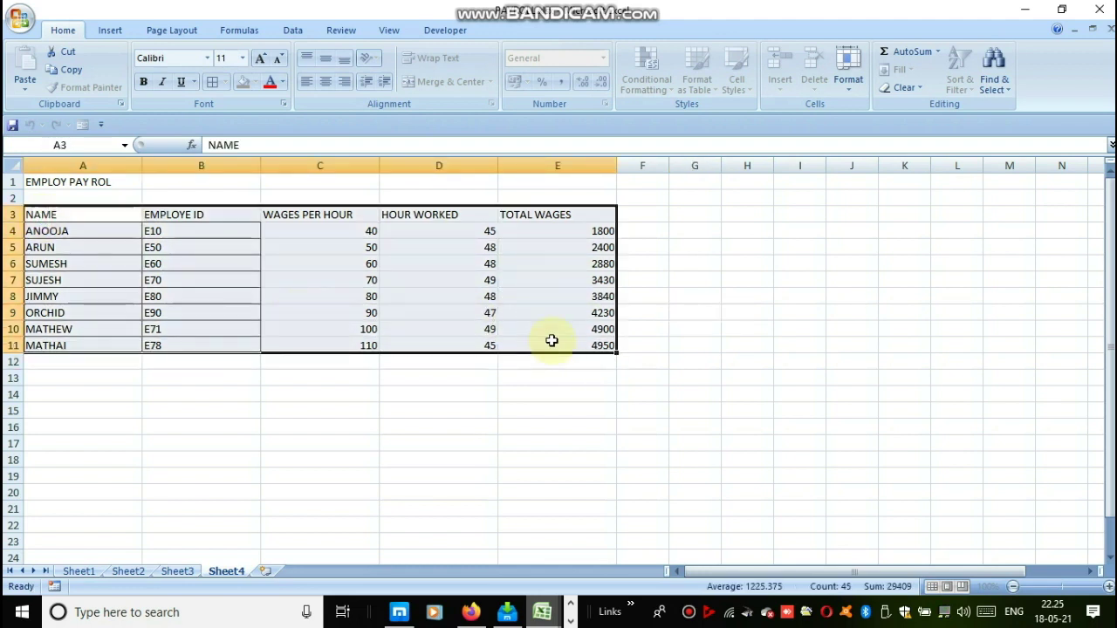
left_click(212, 82)
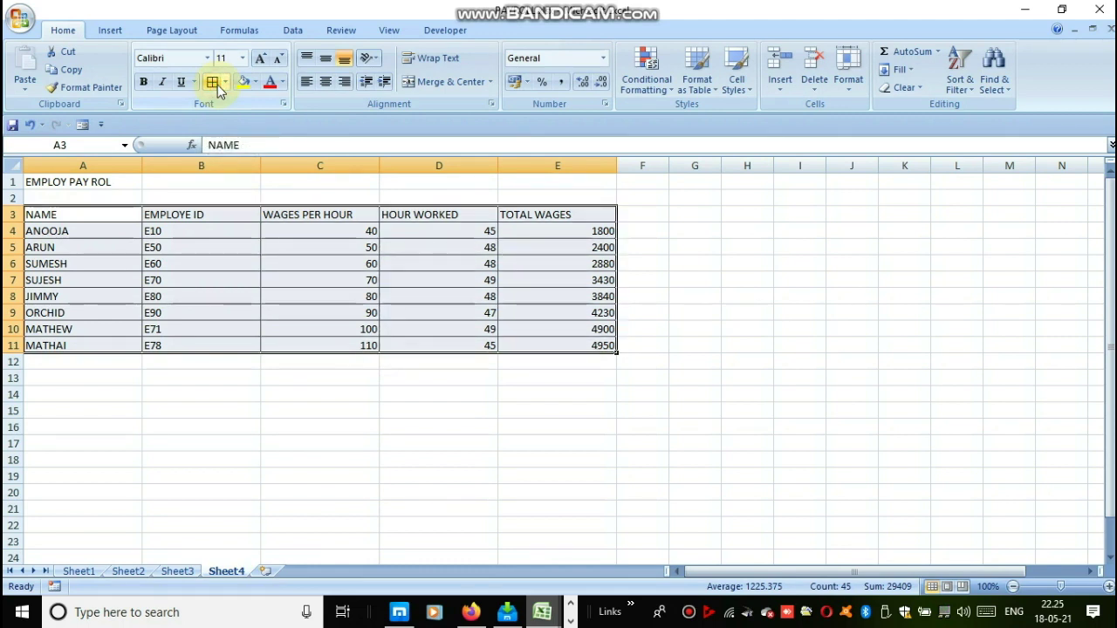
left_click(224, 82)
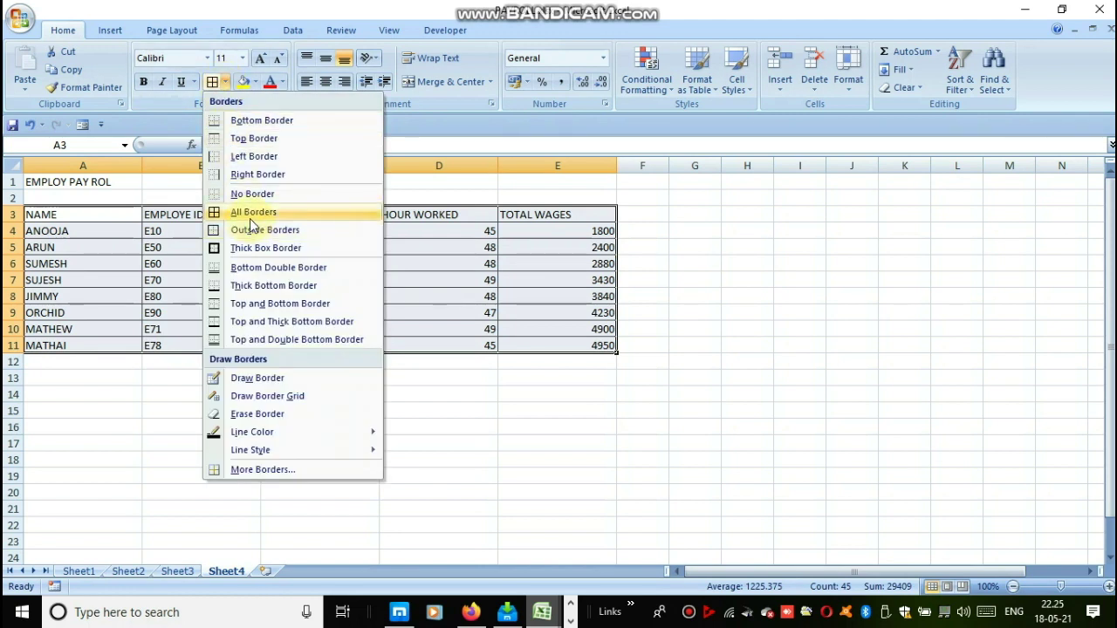
left_click(262, 341)
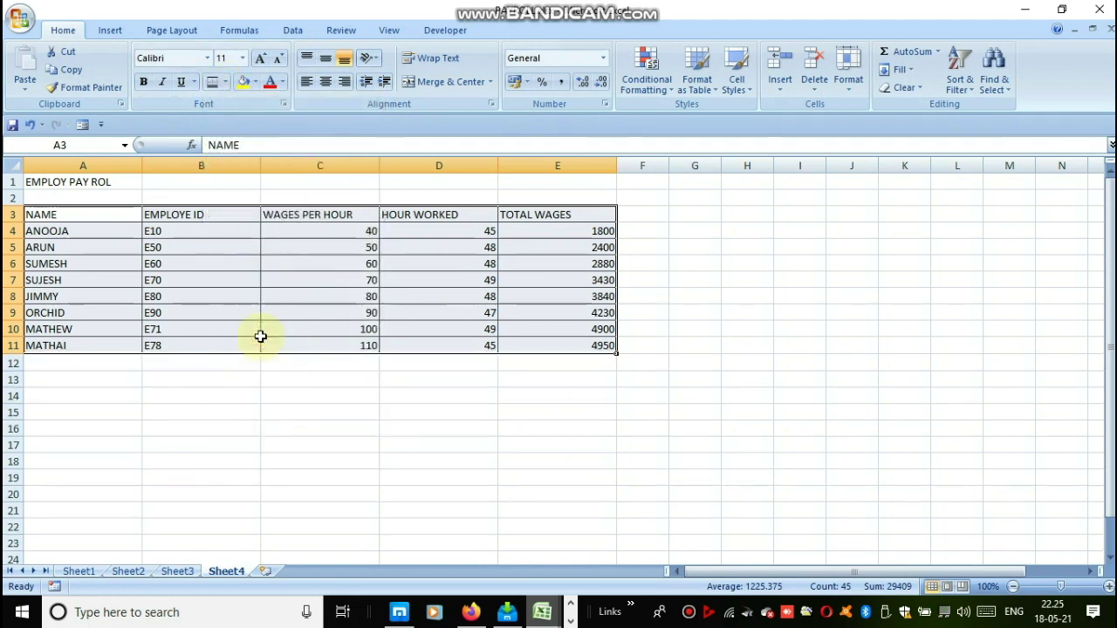
left_click(291, 427)
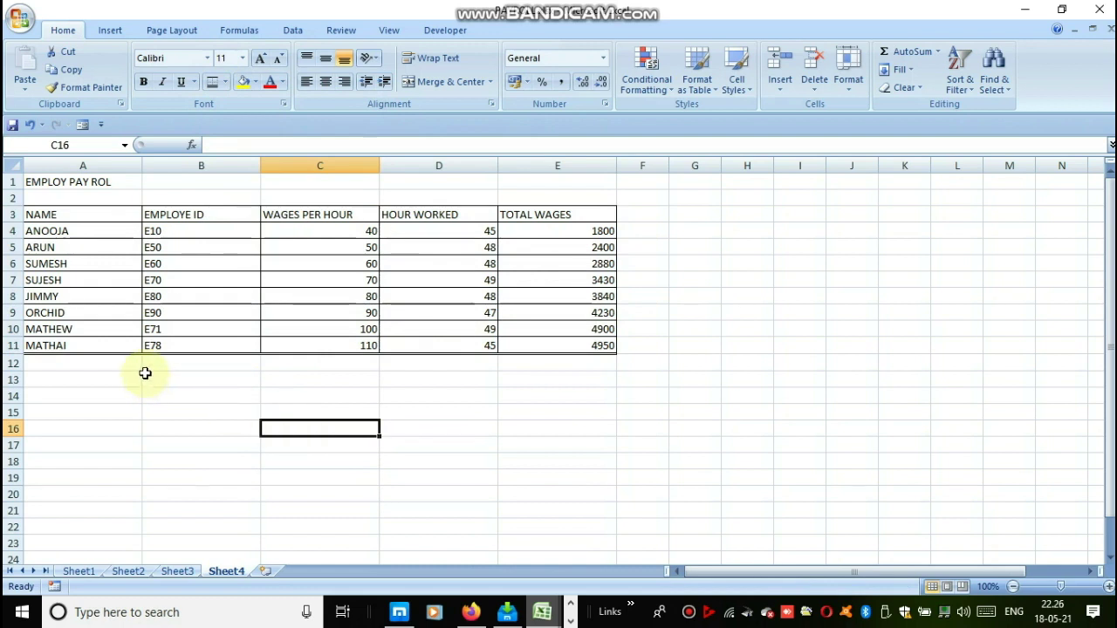
Enter the labels MIN, MAX, AVE and TOTAL in cells B15 through B18.
left_click(226, 418)
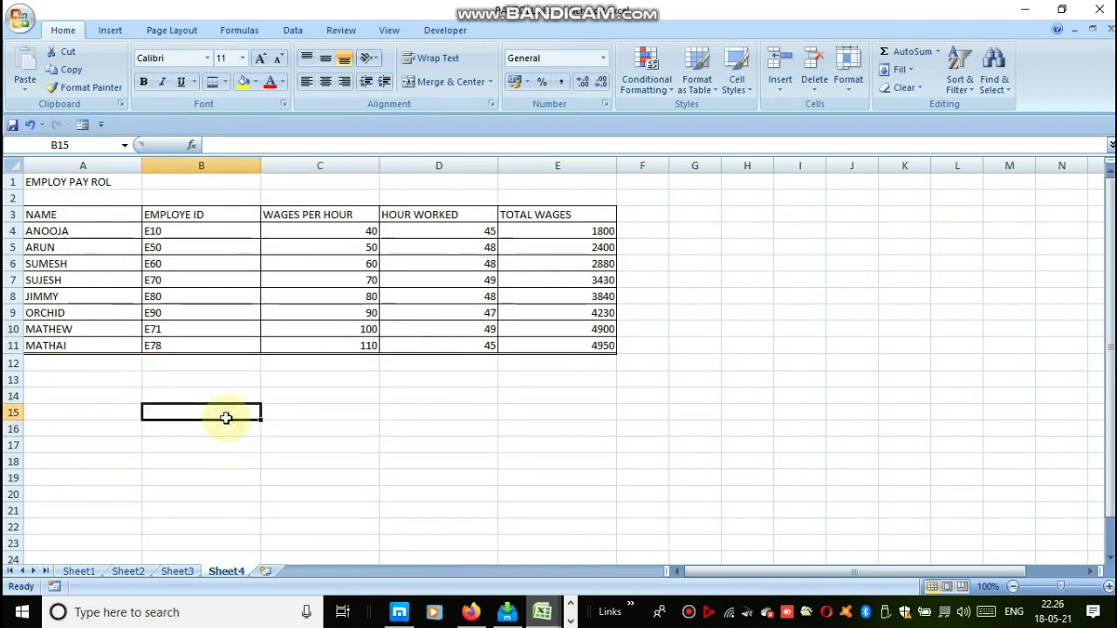
type("MIN")
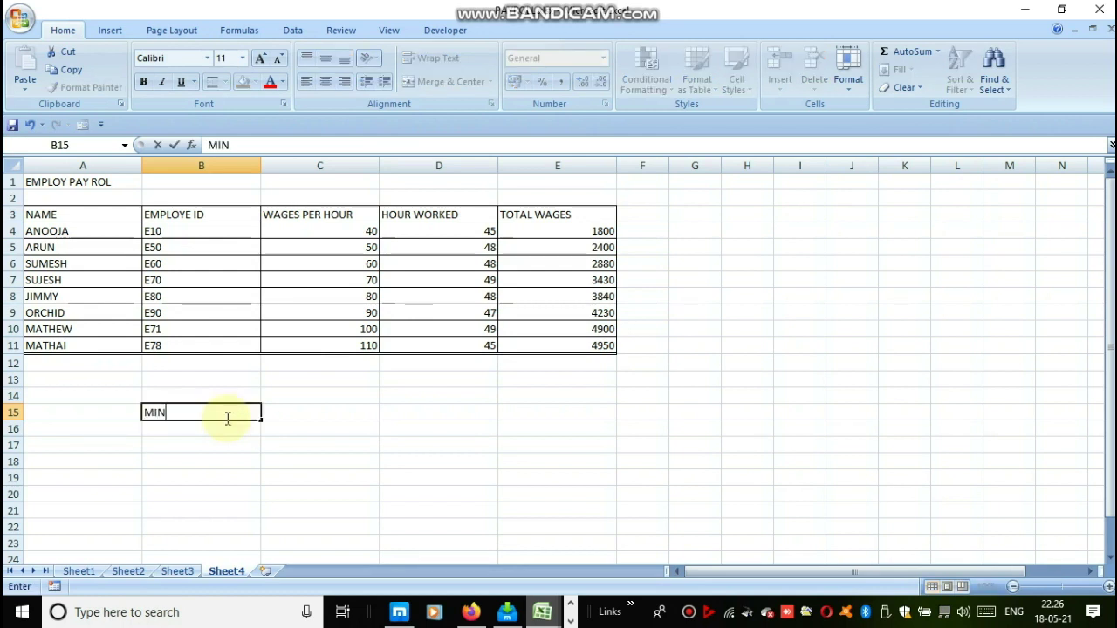
key("Return")
type("Mz")
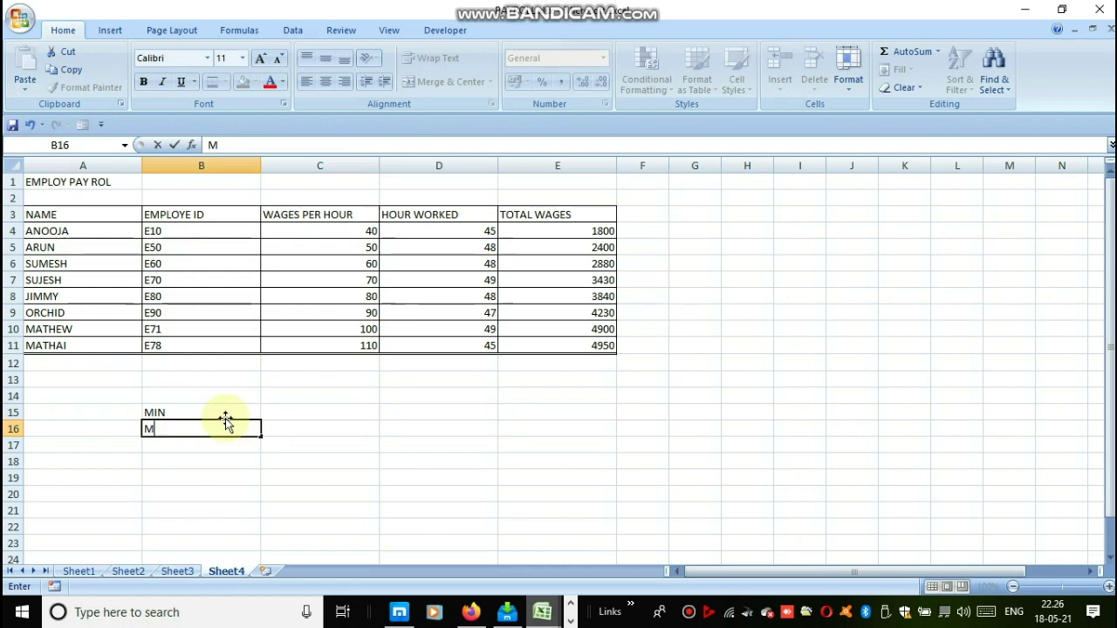
type("AX")
key("Return")
type("A")
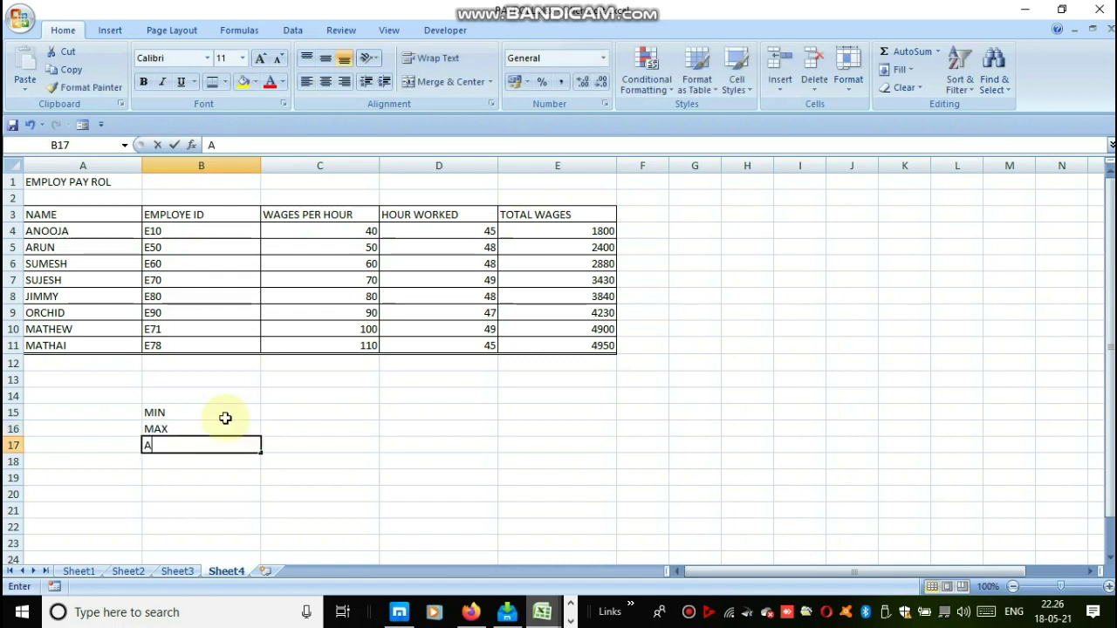
type("VE")
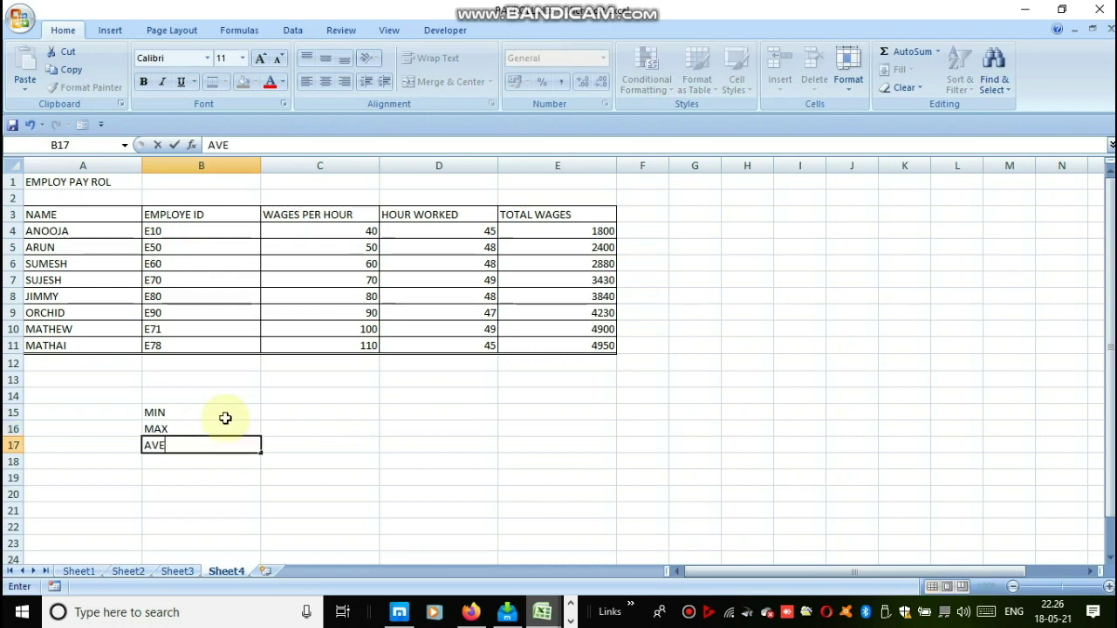
key("Return")
type("TOTAL")
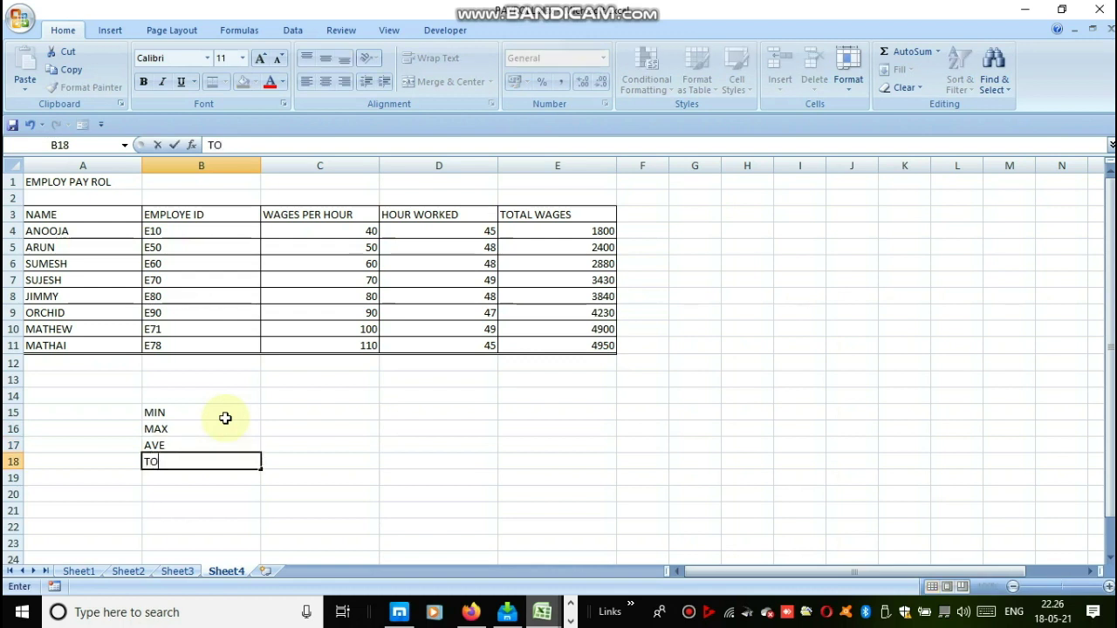
left_click(322, 419)
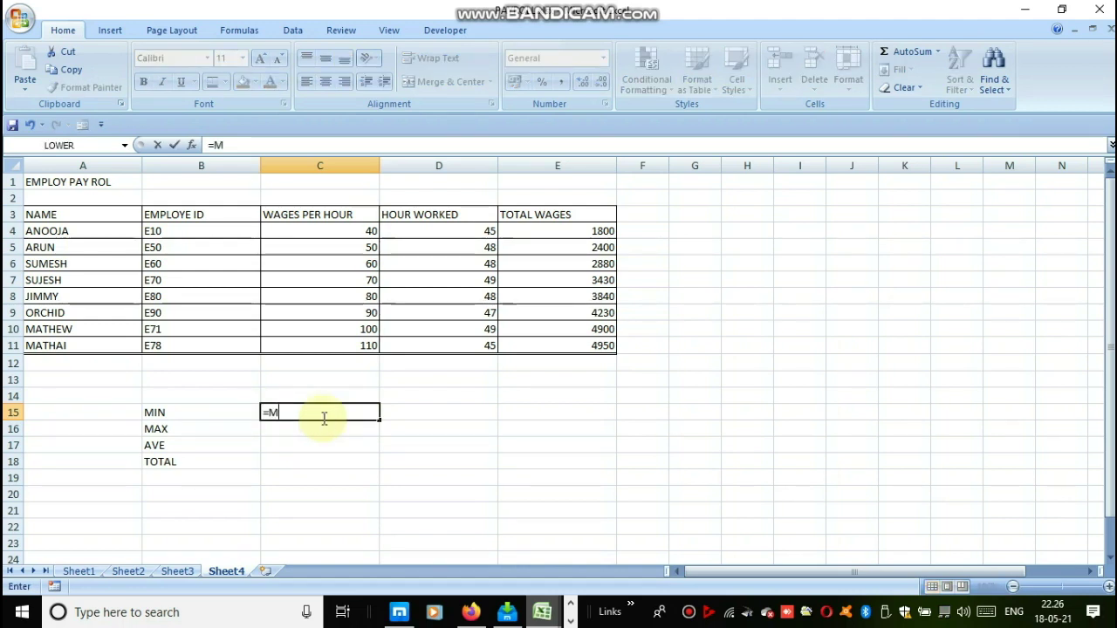
Enter =MIN(C4:C11) in C15, showing the lowest wage per hour, 40.
type("IN")
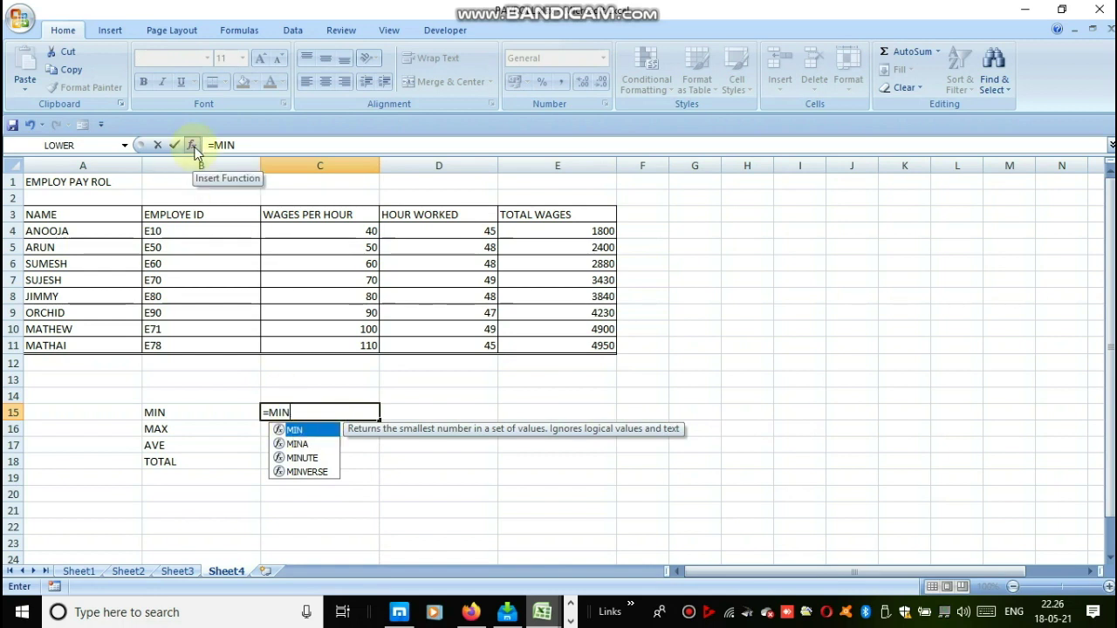
double_click(301, 430)
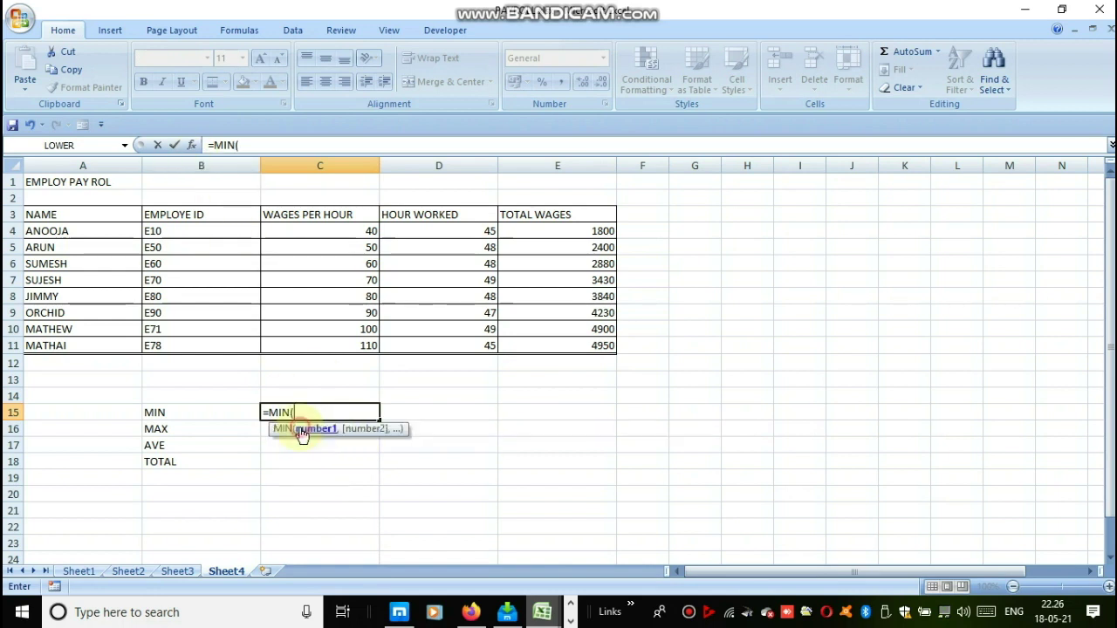
left_click_drag(362, 230, 366, 339)
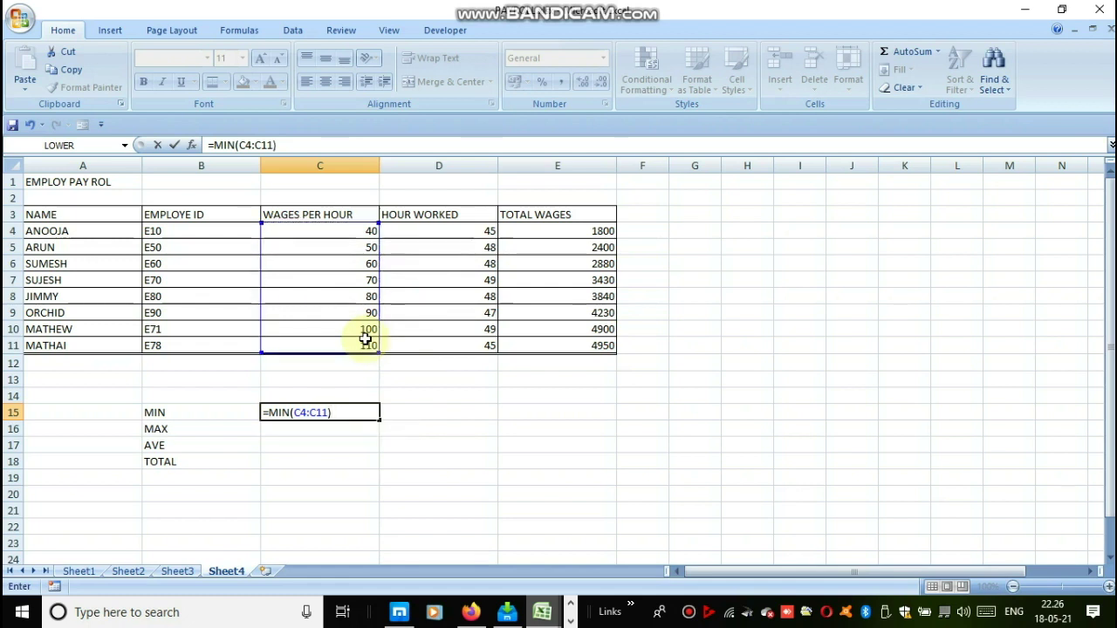
key("Return")
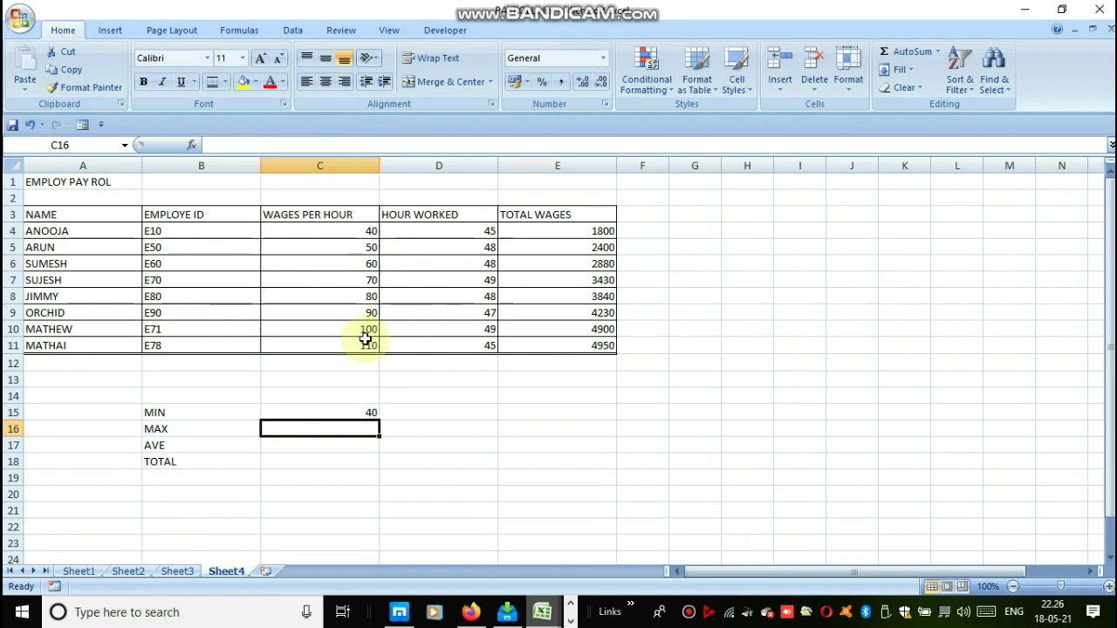
Enter =MAX(C4:C11) in C16 so the MAX row shows 110.
type("=")
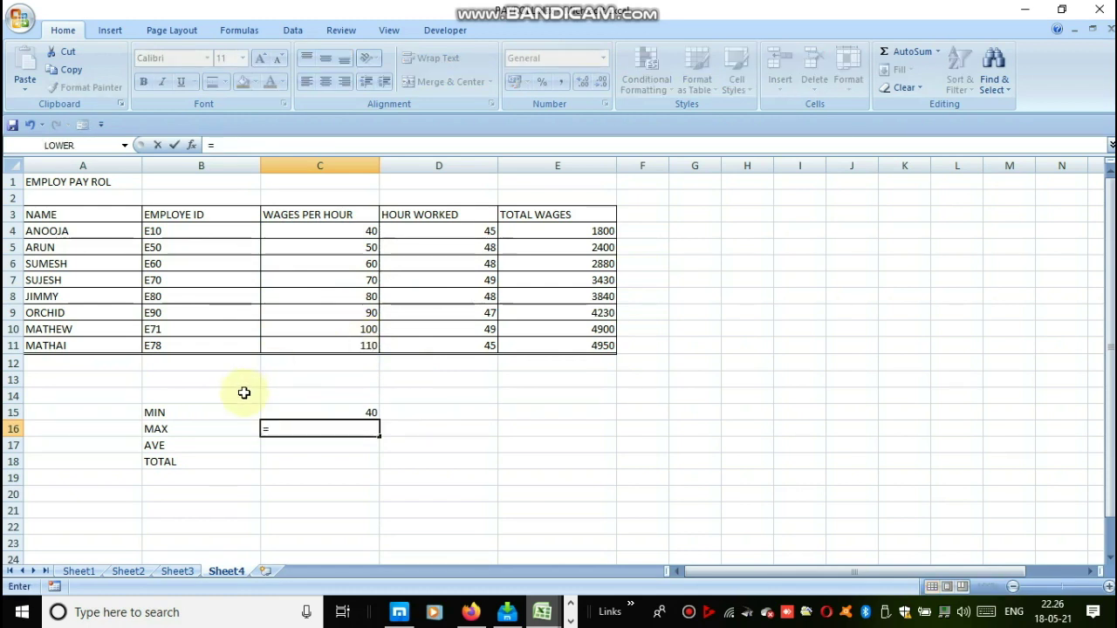
type("MA")
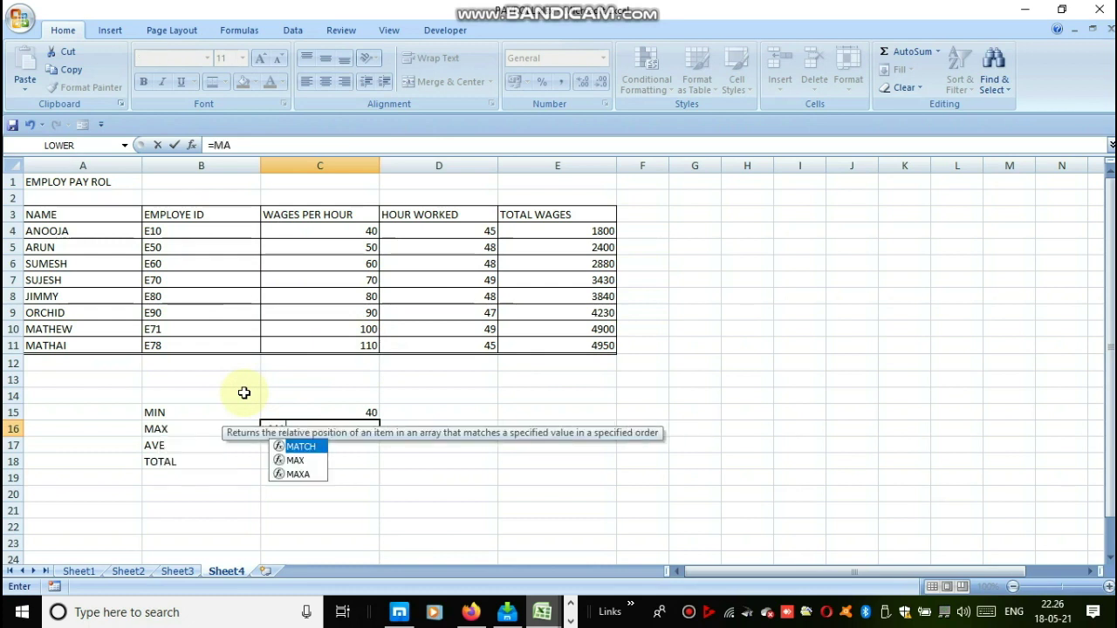
left_click(468, 389)
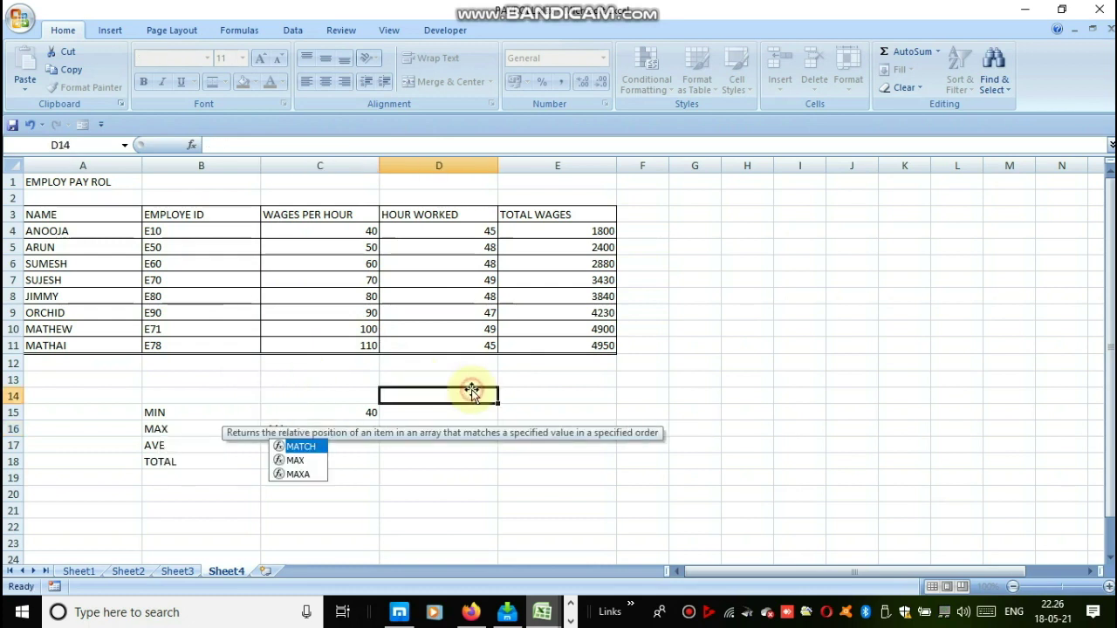
left_click(334, 430)
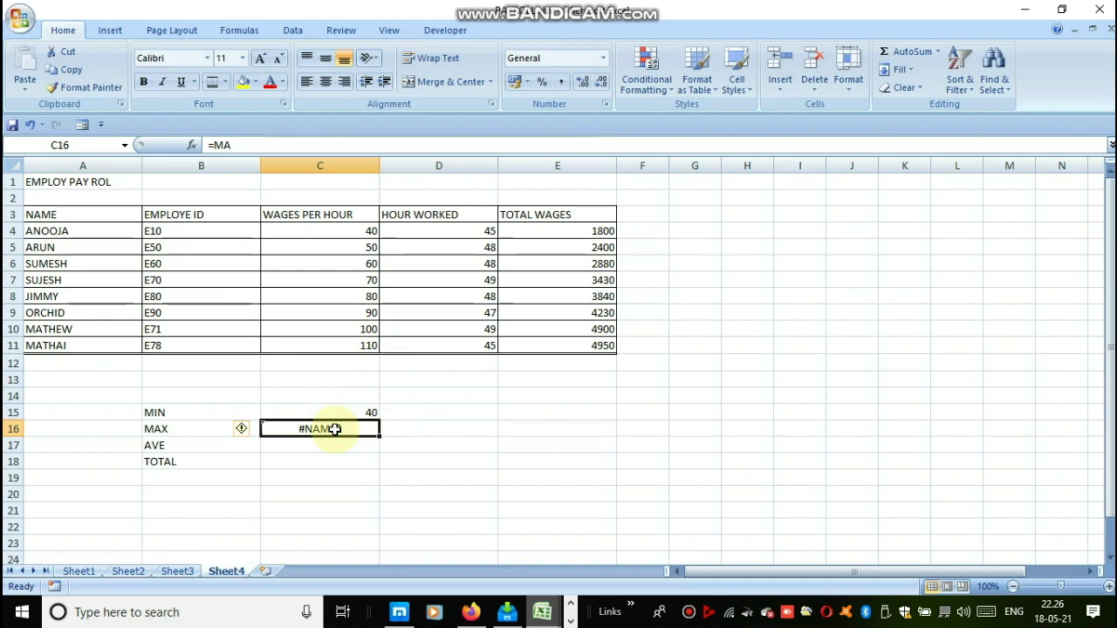
key("BackSpace")
type("=M")
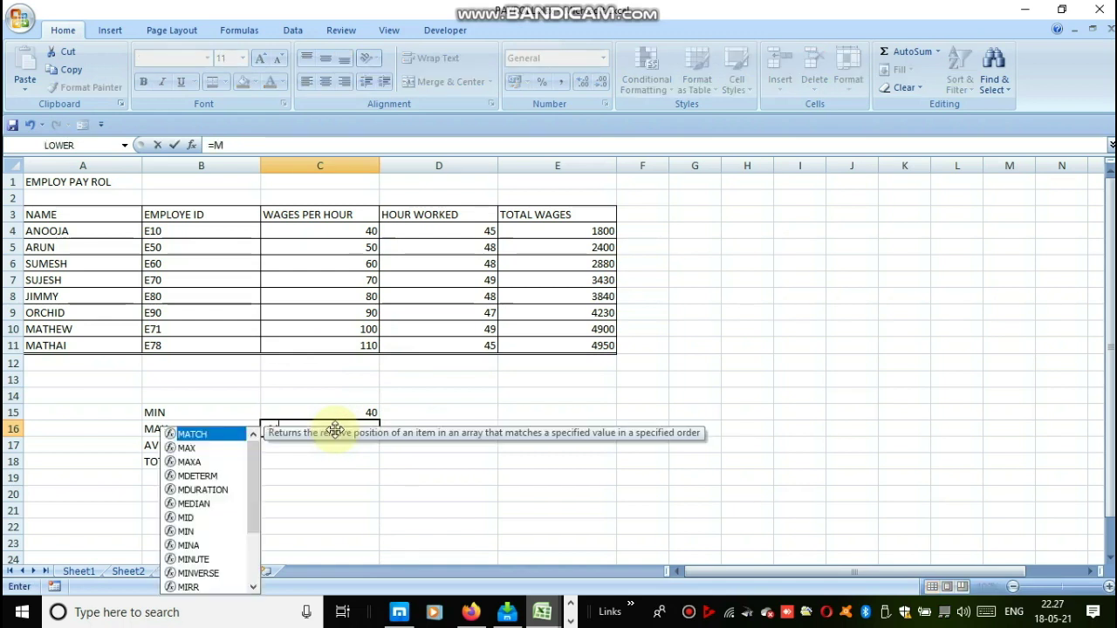
type("A")
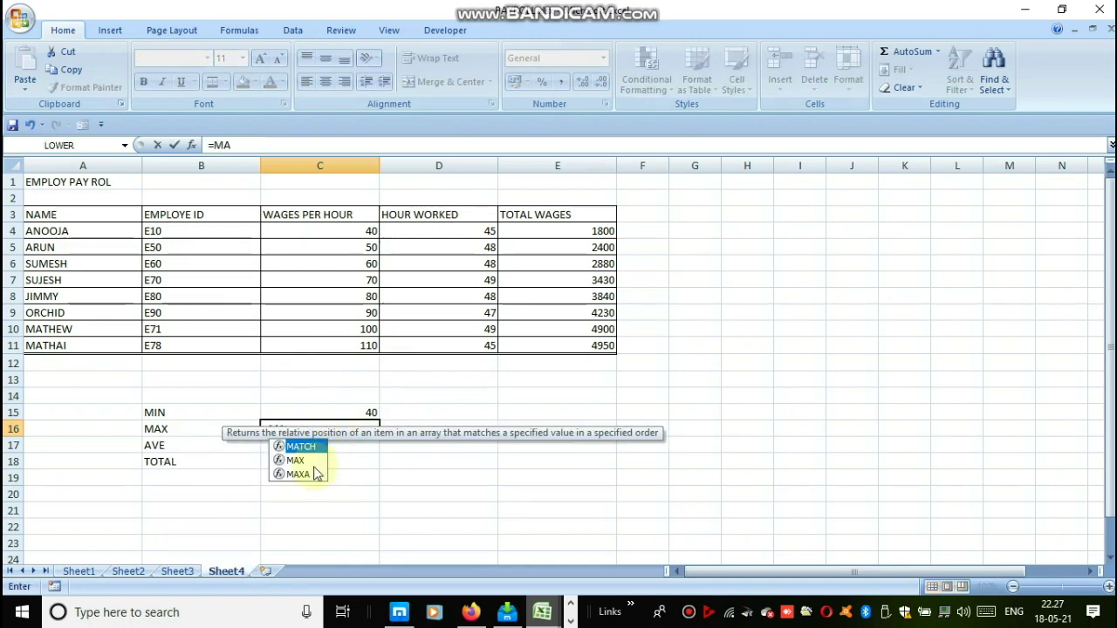
left_click(310, 463)
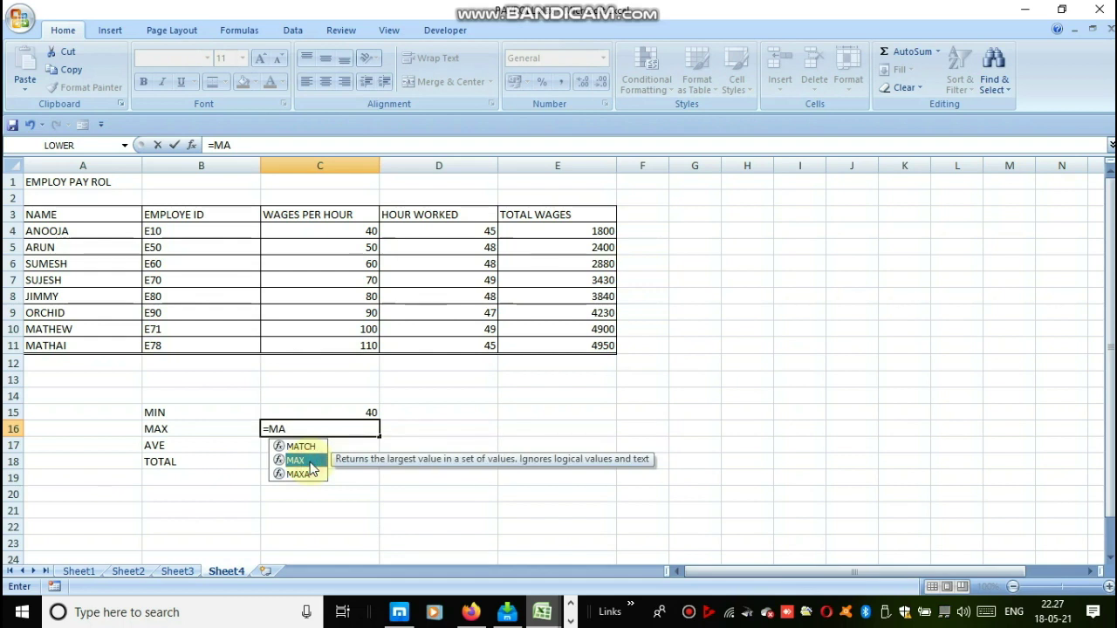
double_click(312, 462)
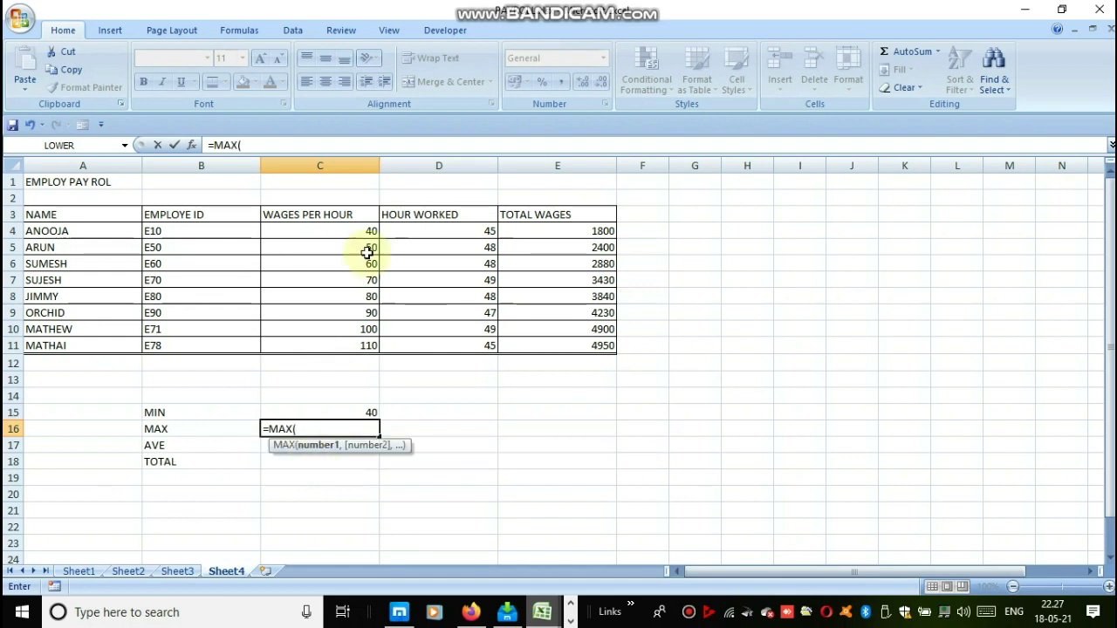
left_click_drag(367, 233, 368, 348)
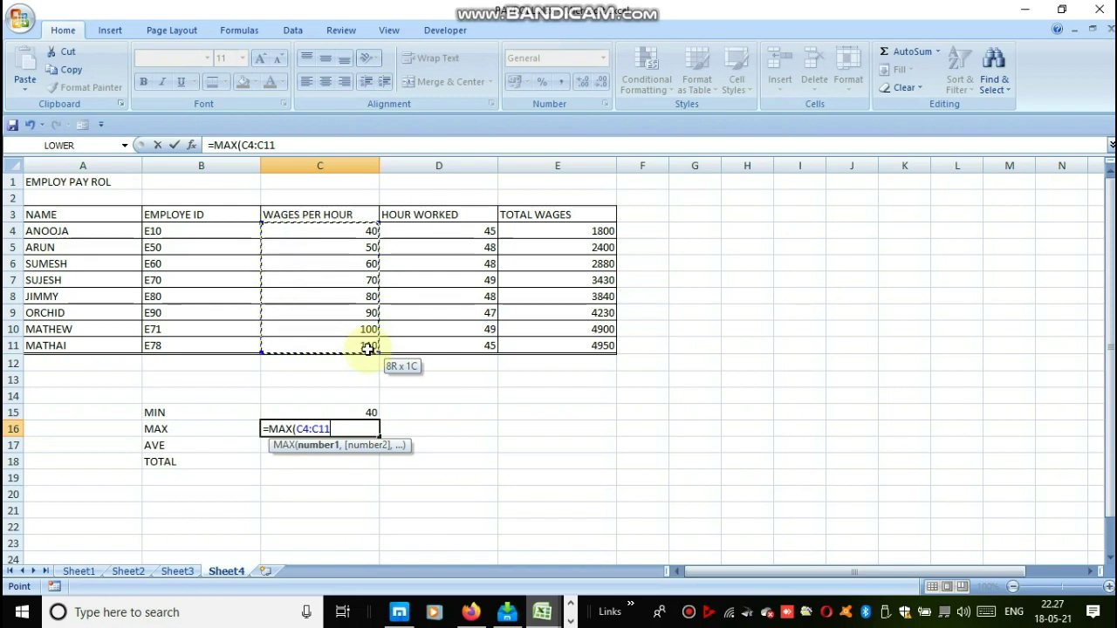
left_click_drag(367, 349, 368, 348)
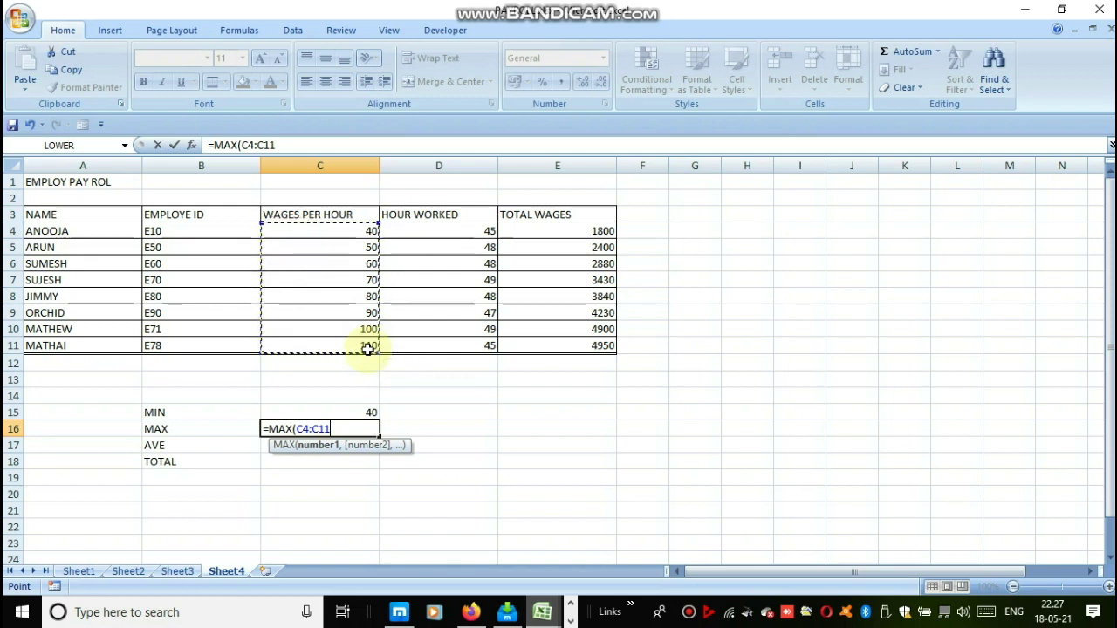
type(")")
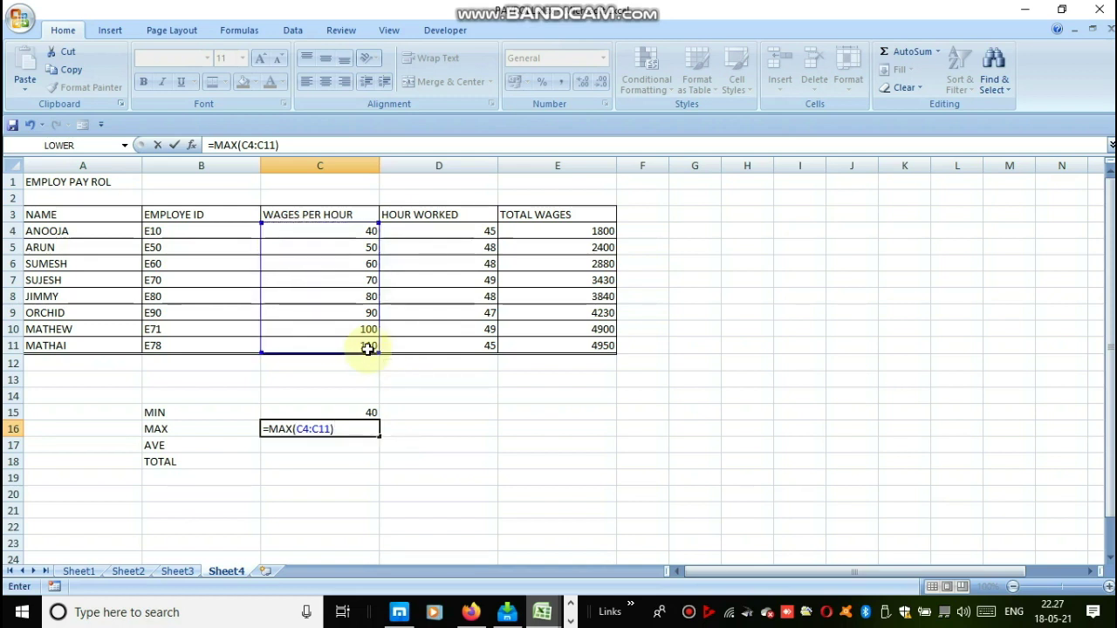
key("Return")
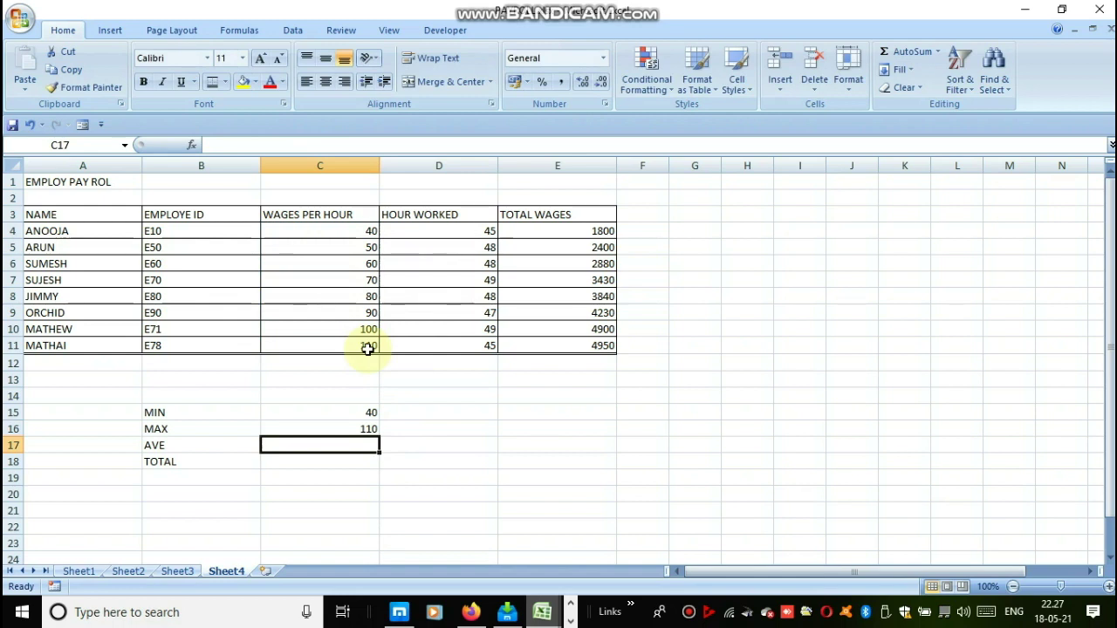
Enter =AVERAGE(C4:C11) in C17, giving an average hourly wage of 75.
type("=")
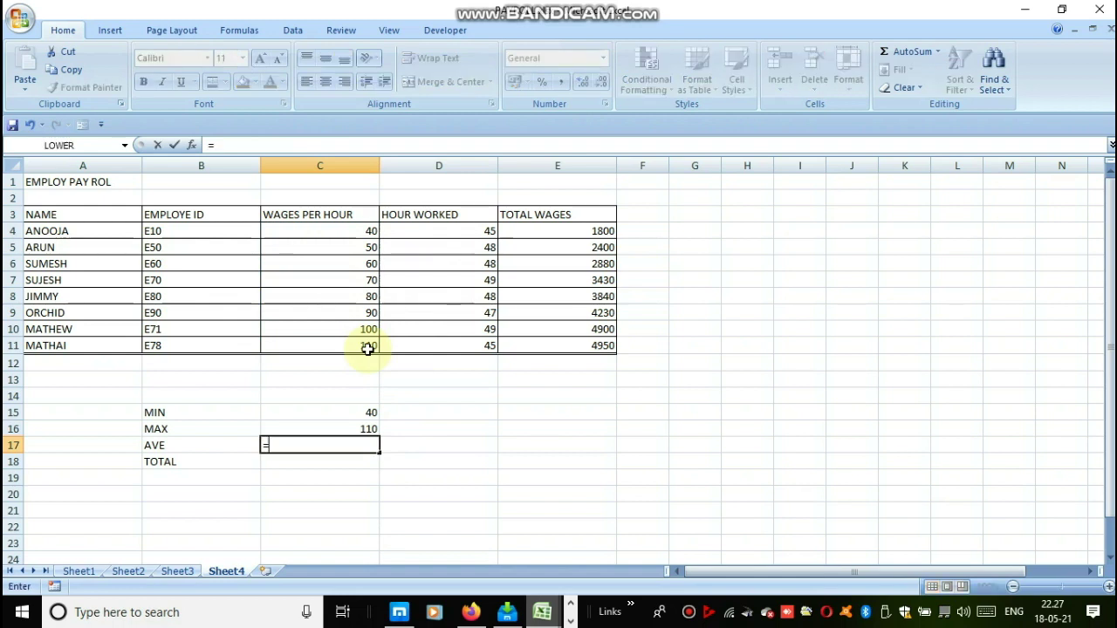
type("AVE")
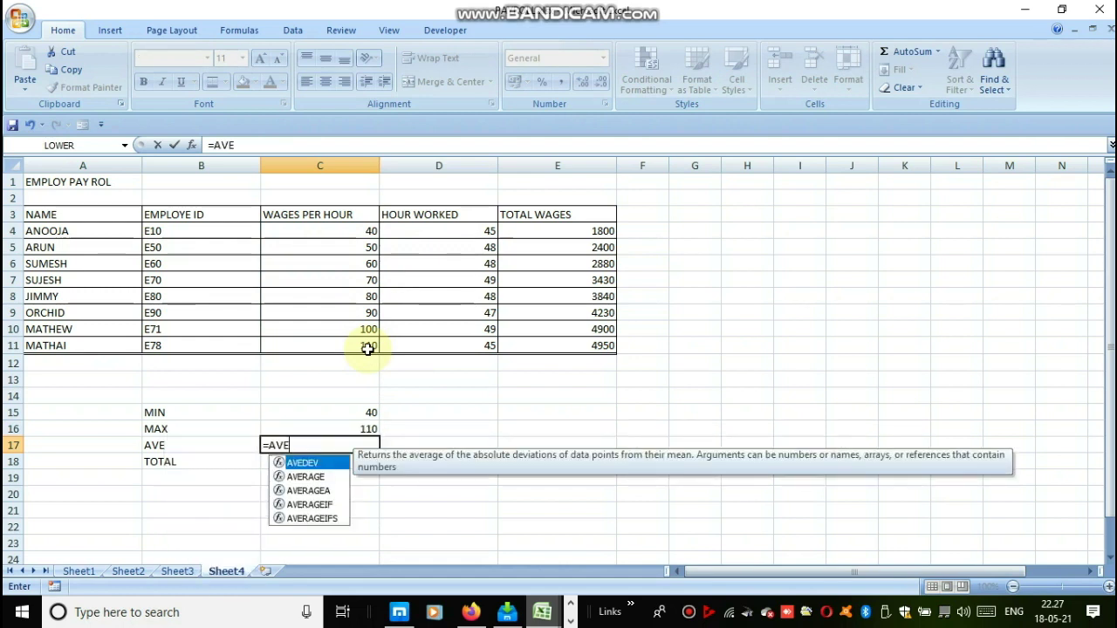
double_click(296, 478)
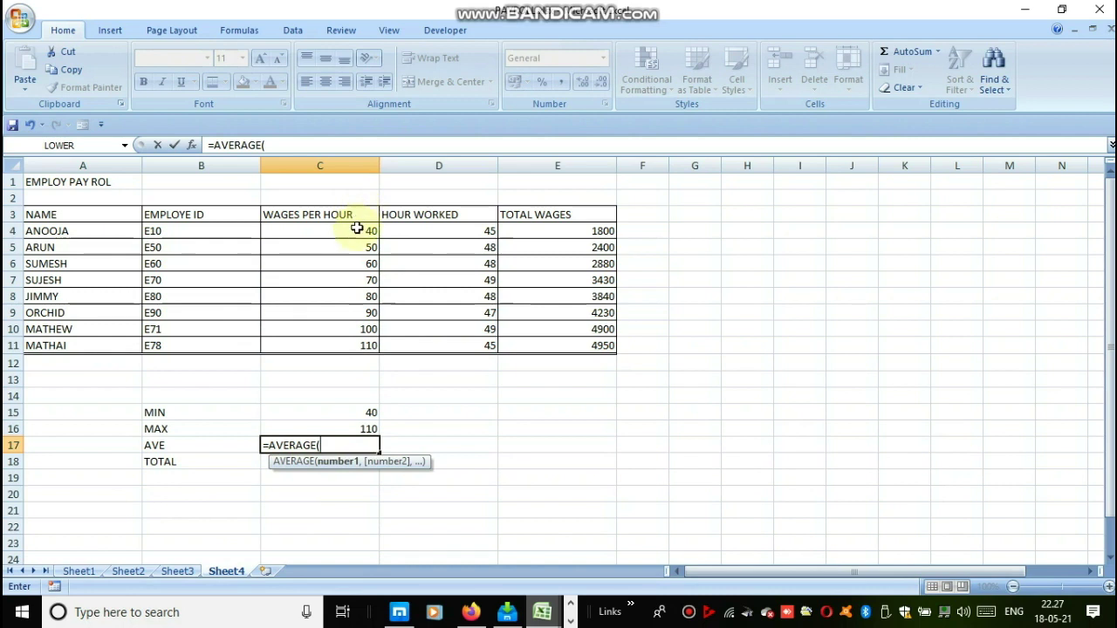
left_click_drag(357, 229, 365, 343)
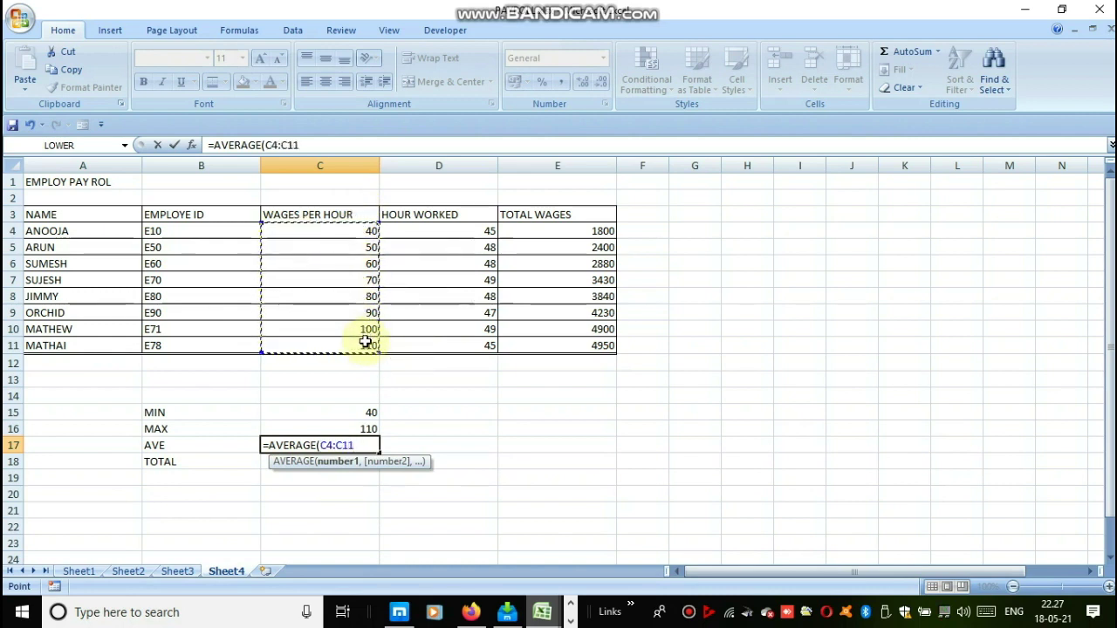
type(")")
key("Return")
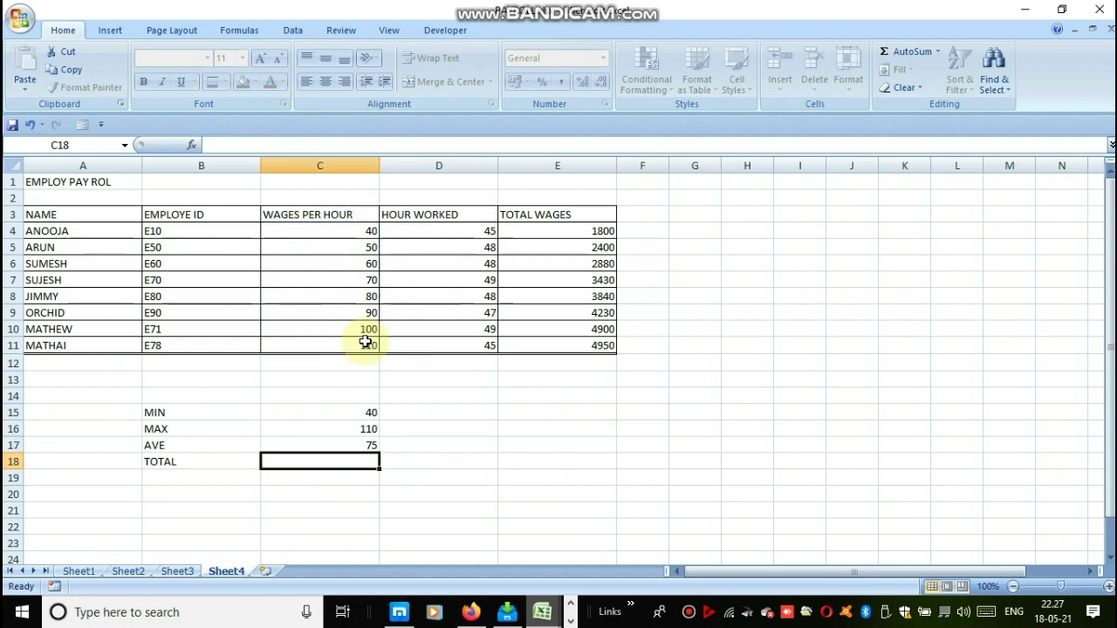
Review the MAX and AVERAGE formulas, then change the wage in C7 to 120.
left_click(368, 230)
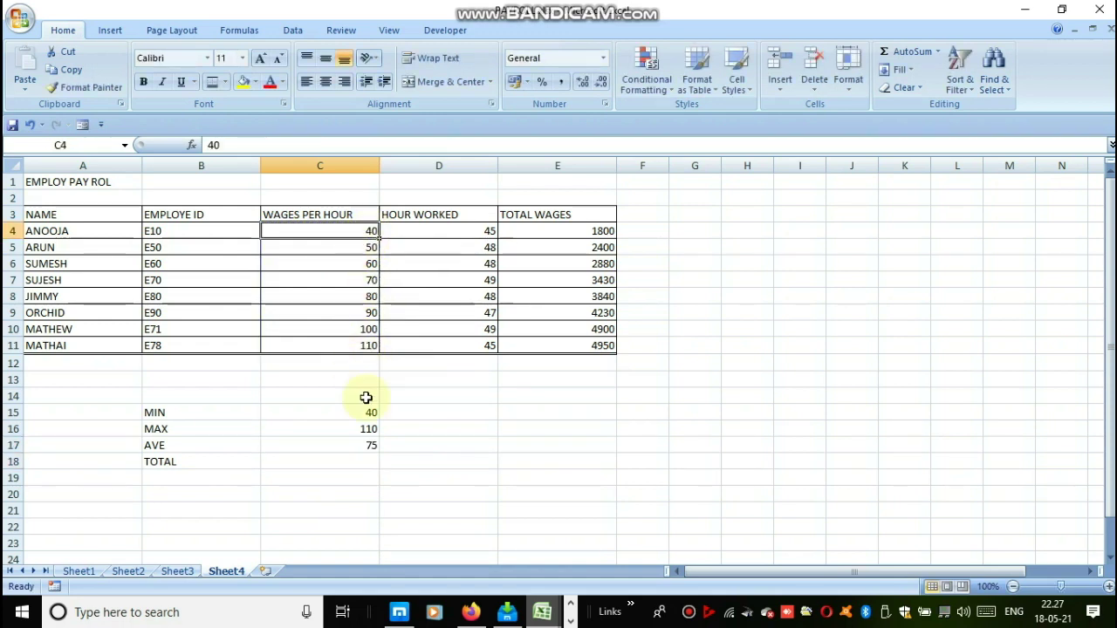
left_click(371, 426)
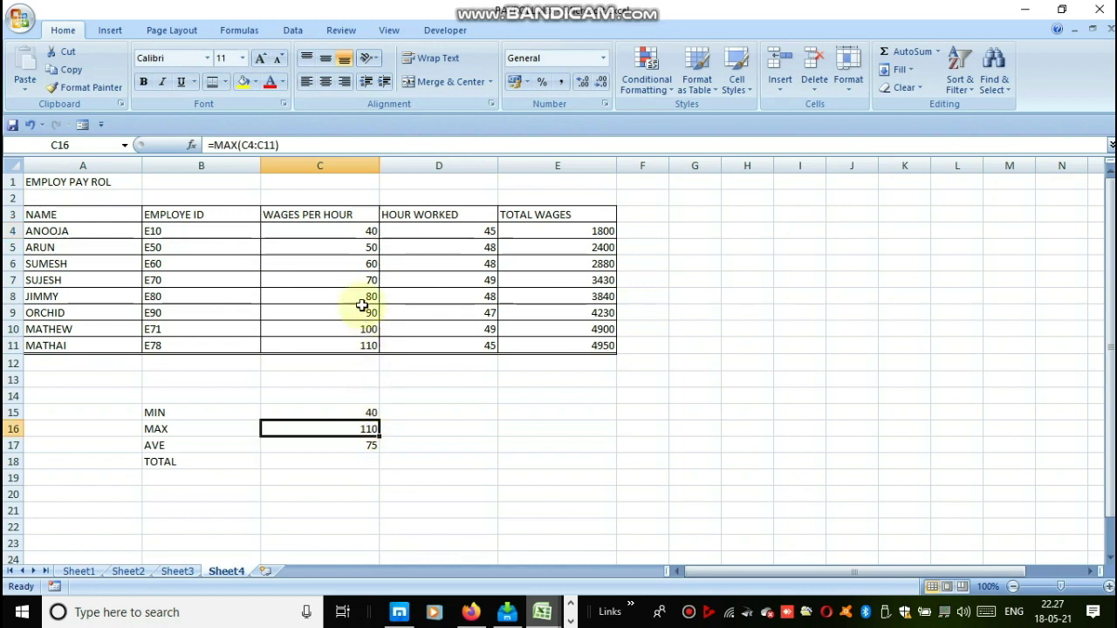
left_click(365, 442)
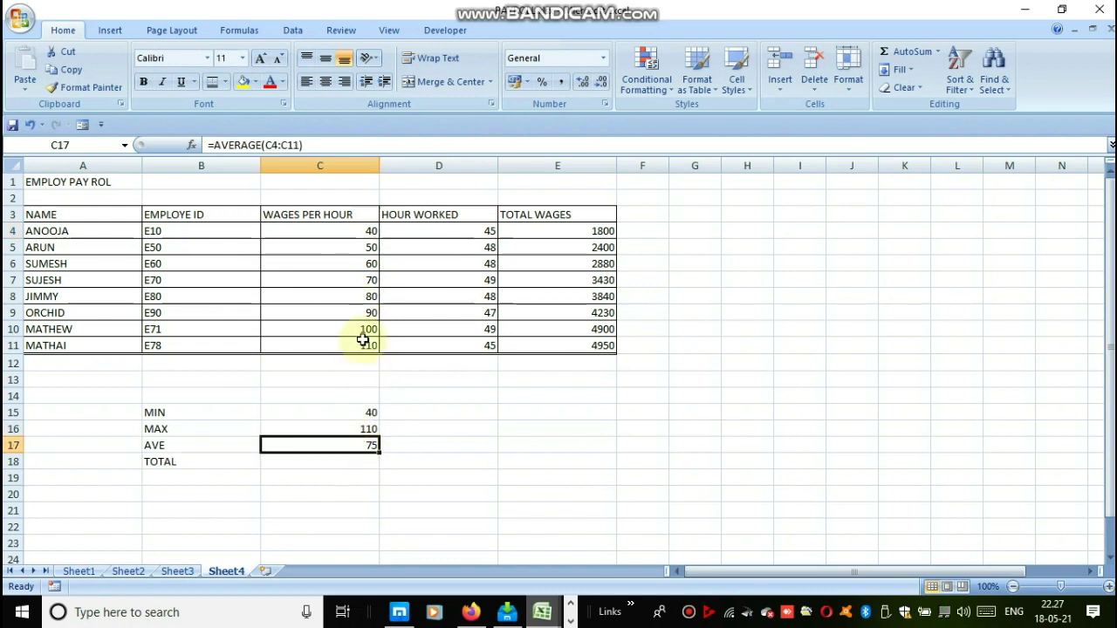
left_click(363, 283)
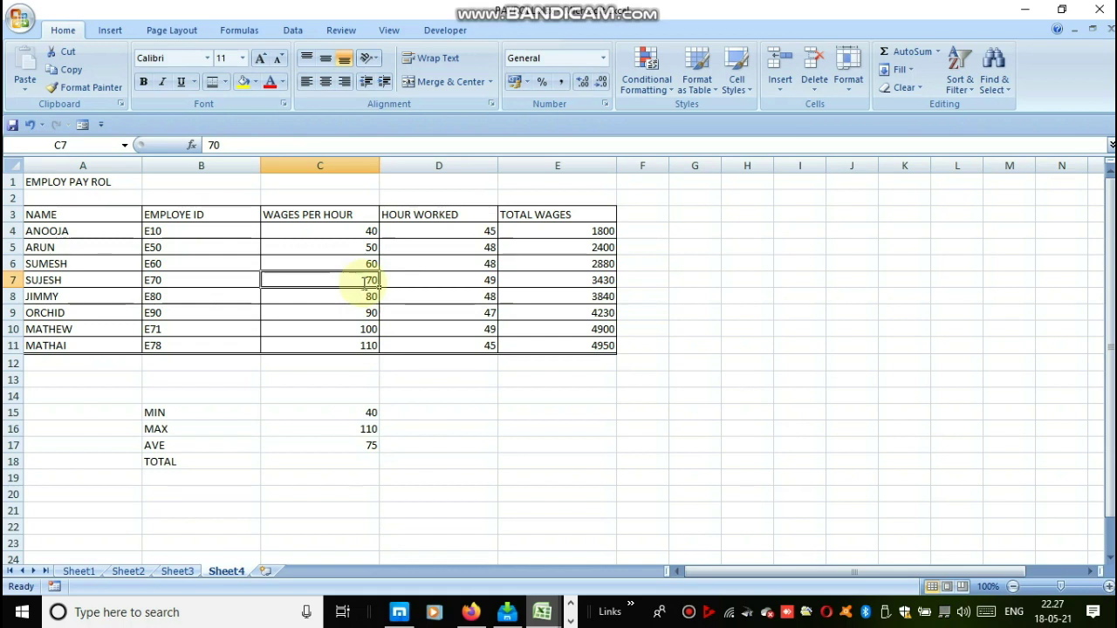
type("120")
key("Return")
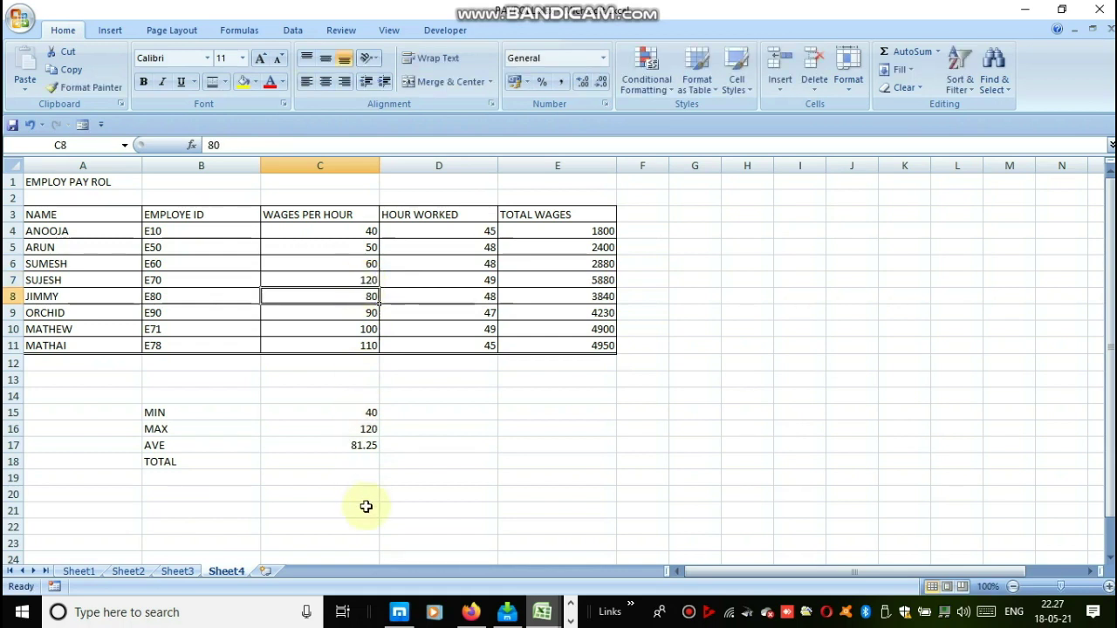
Change the wage in C5 to 30 and check MIN updates to 30.
left_click(370, 251)
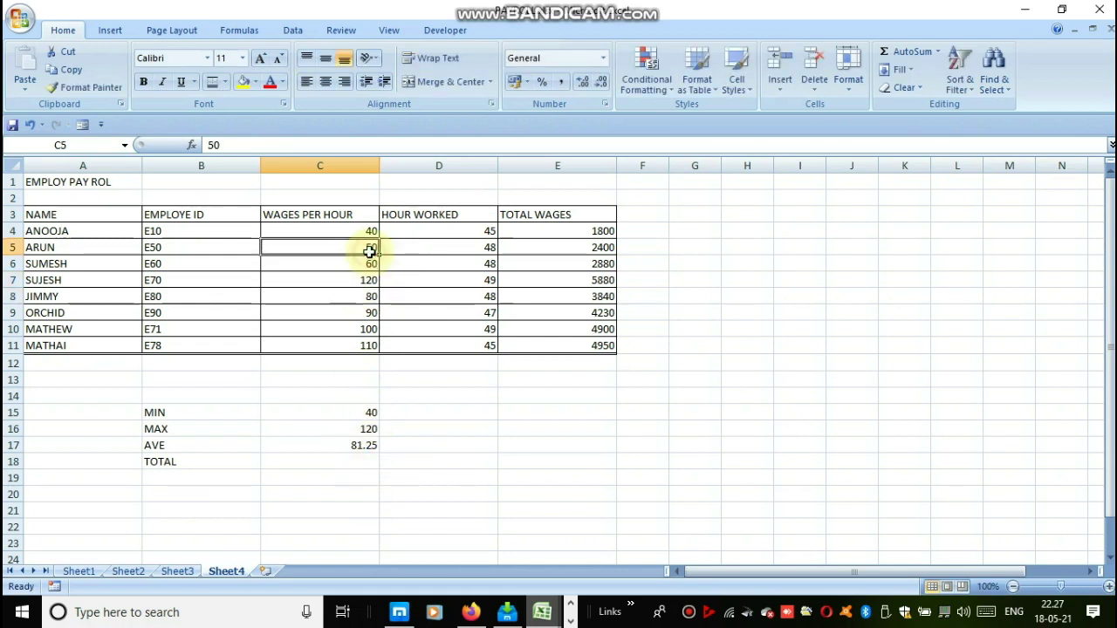
type("30")
key("Return")
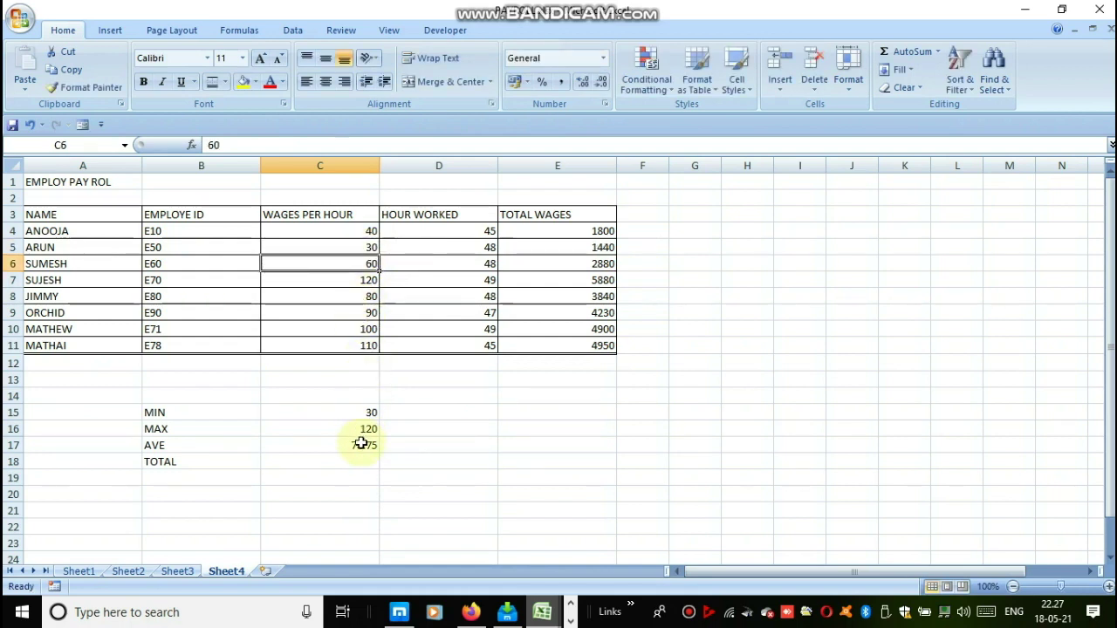
left_click(361, 410)
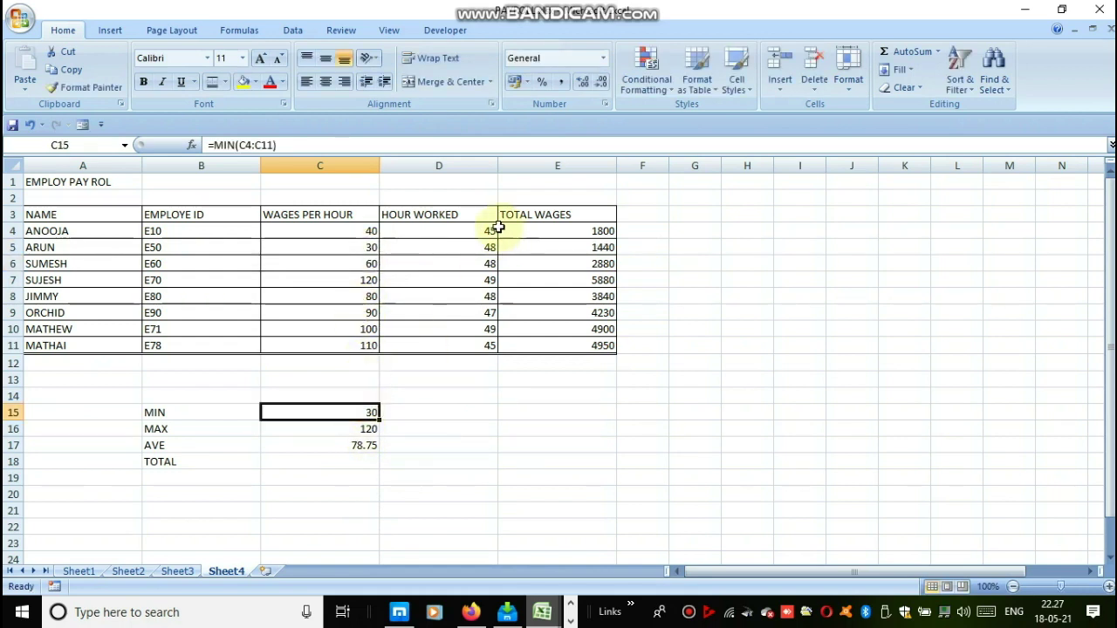
left_click(374, 507)
Copy the C15:C17 statistics formulas into D15:D17 and verify they use D4:D11.
left_click_drag(365, 406, 367, 449)
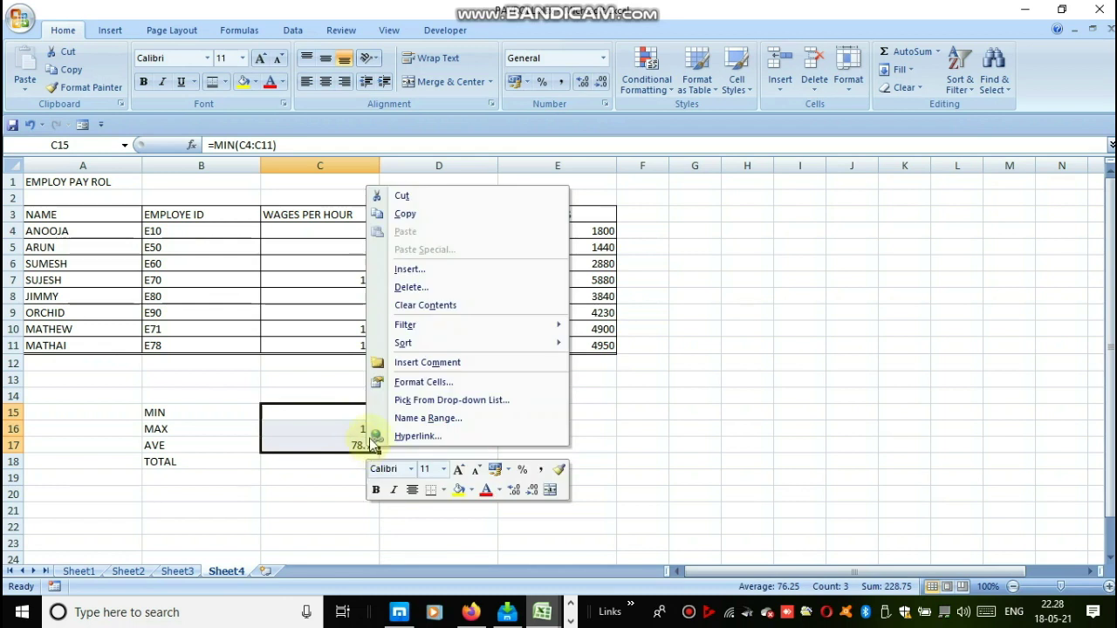
left_click(407, 216)
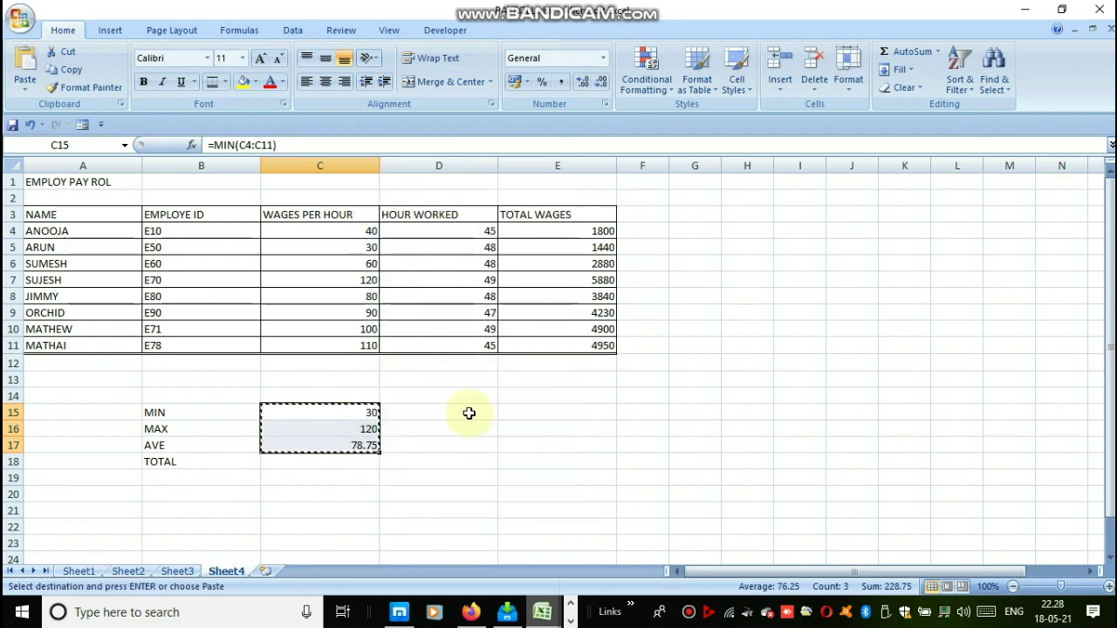
right_click(466, 410)
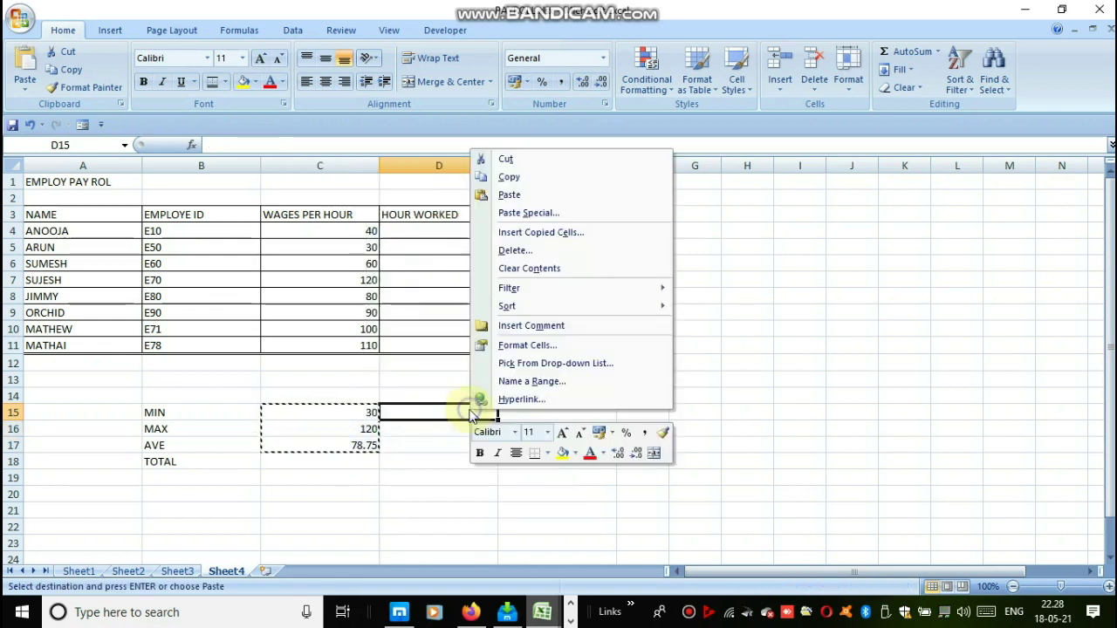
left_click(525, 198)
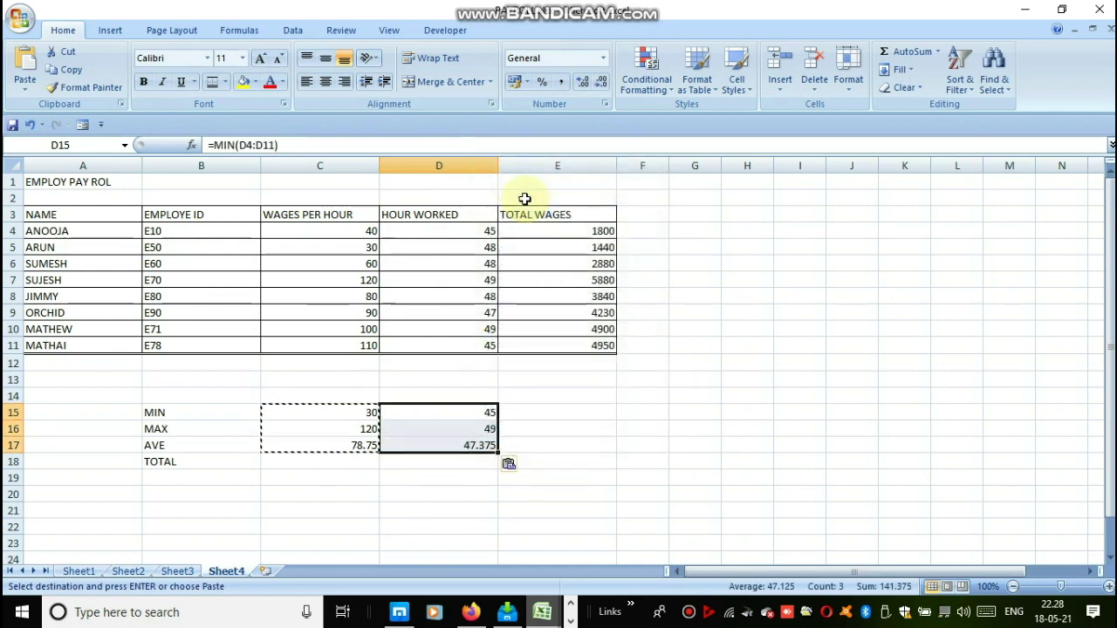
left_click(760, 311)
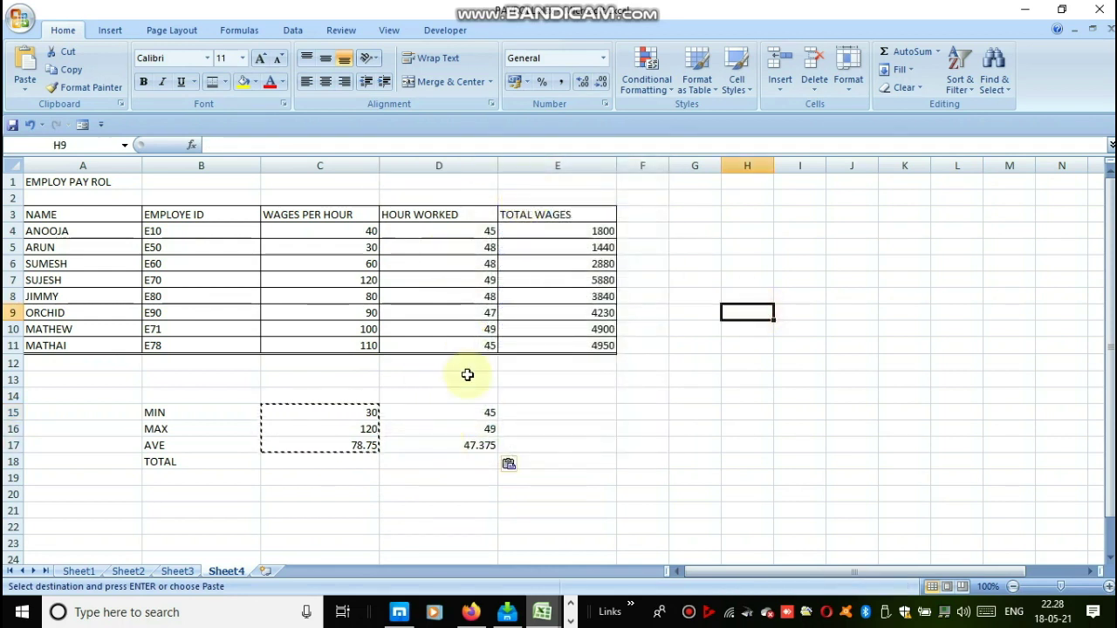
left_click(478, 412)
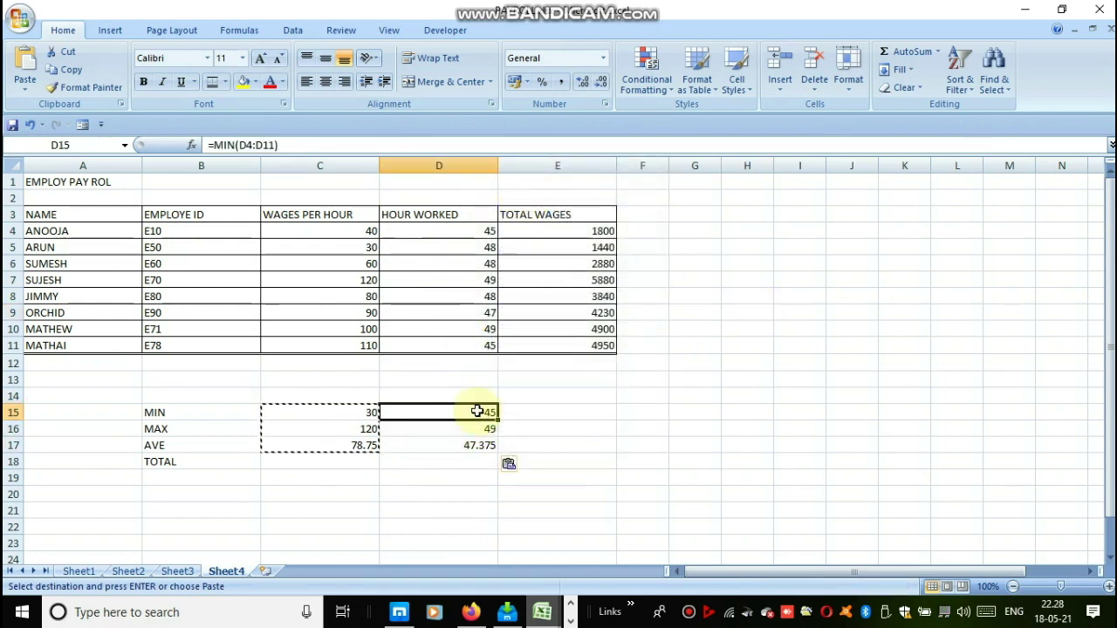
double_click(477, 411)
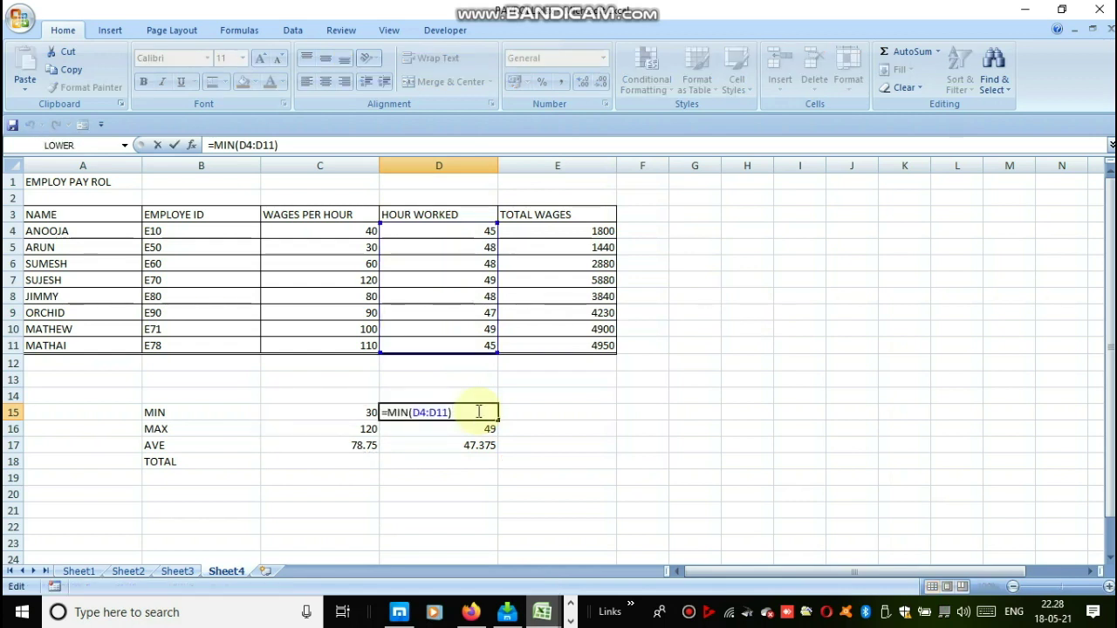
left_click(660, 381)
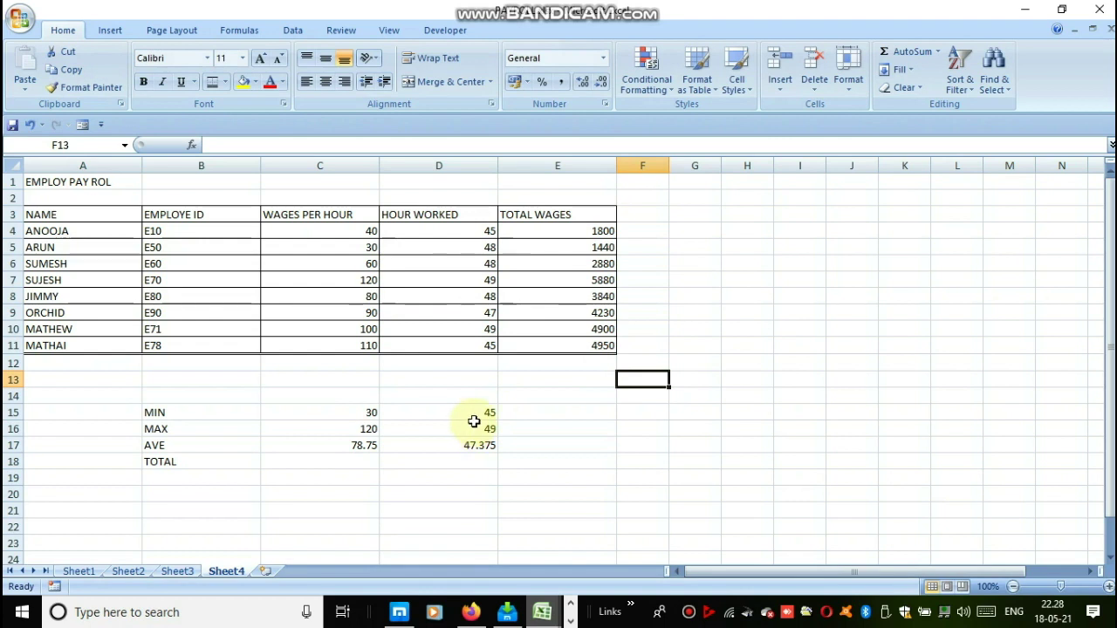
Copy D15:D17 into E15:E17, giving wage statistics 1440, 5880 and 3740.
left_click(532, 407)
right_click(531, 407)
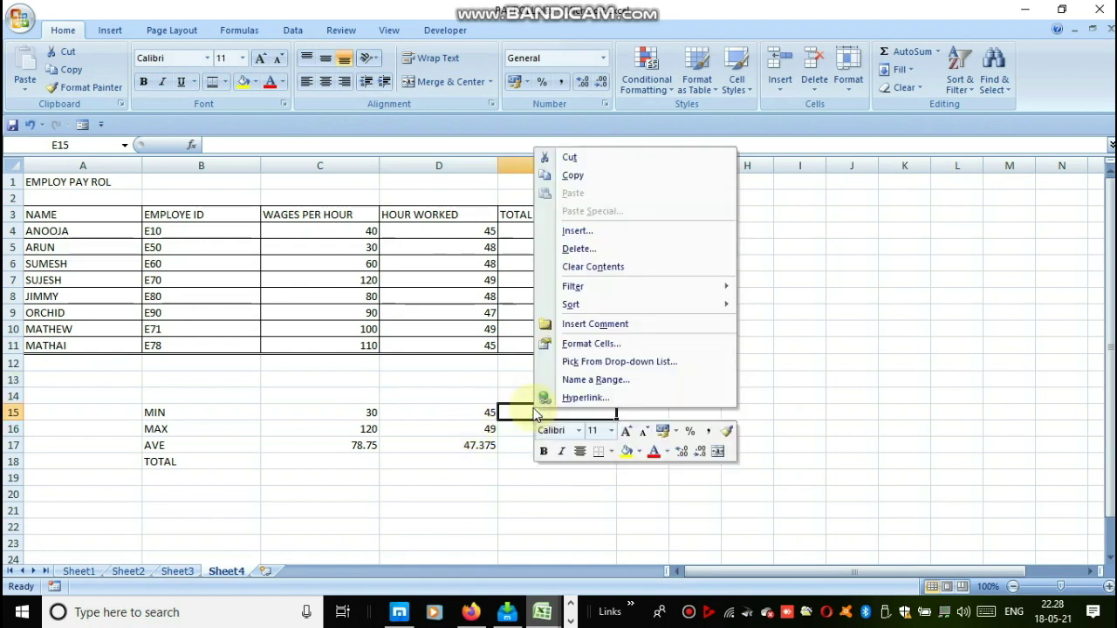
left_click(484, 427)
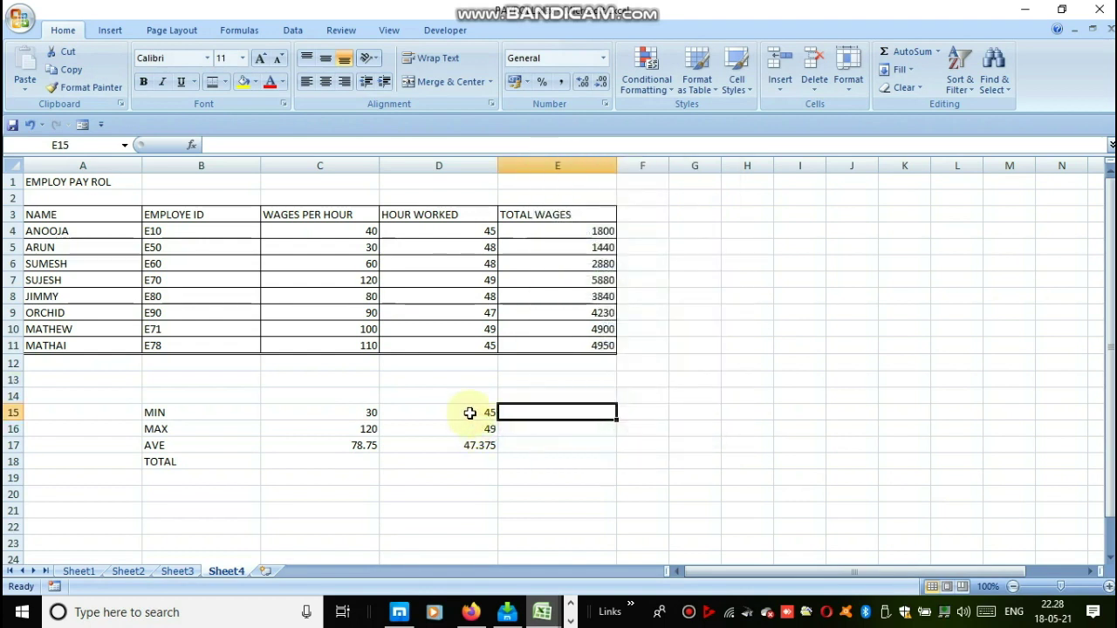
left_click_drag(467, 411, 470, 447)
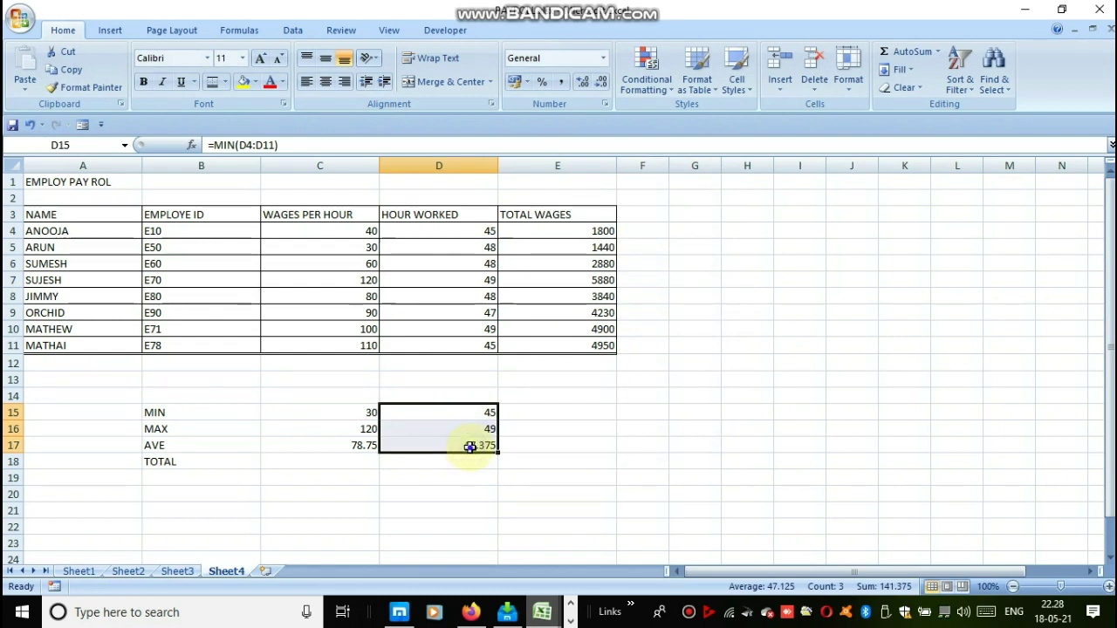
right_click(472, 445)
left_click(508, 216)
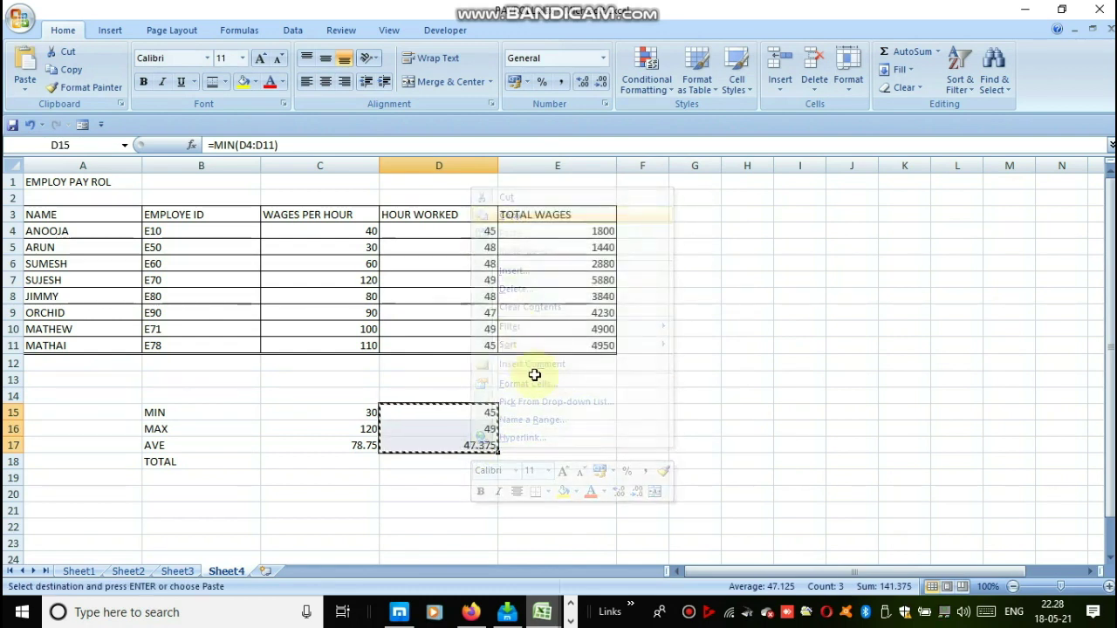
left_click(549, 416)
right_click(550, 417)
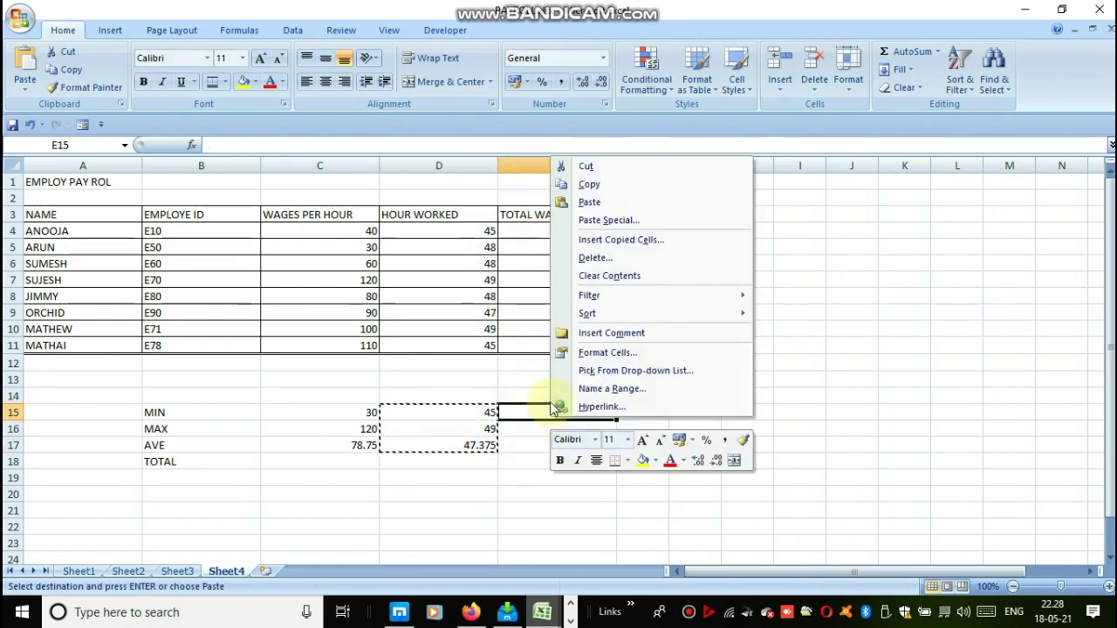
left_click(584, 204)
left_click(761, 294)
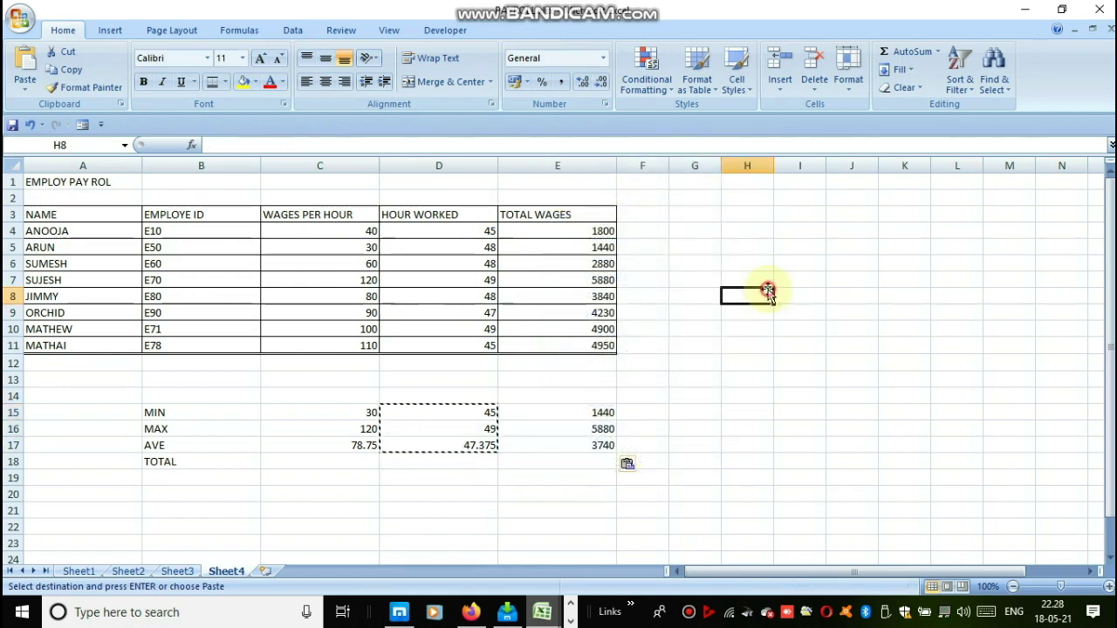
Label A12 'TOTAL' and AutoSum the wages C4:C11 into C12, giving 630.
left_click(352, 463)
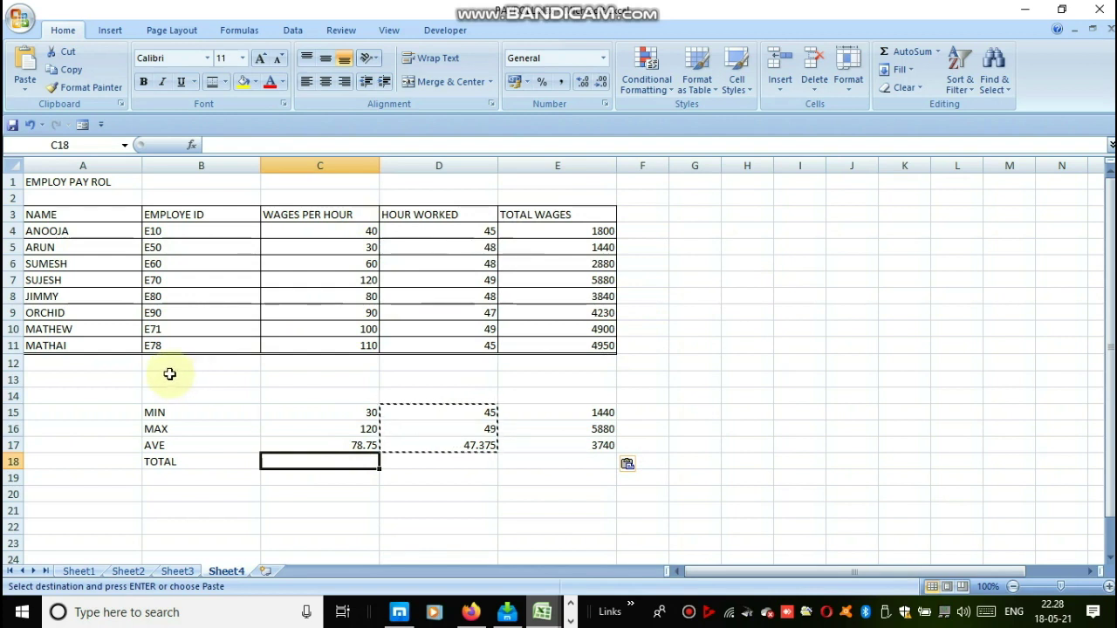
left_click(109, 366)
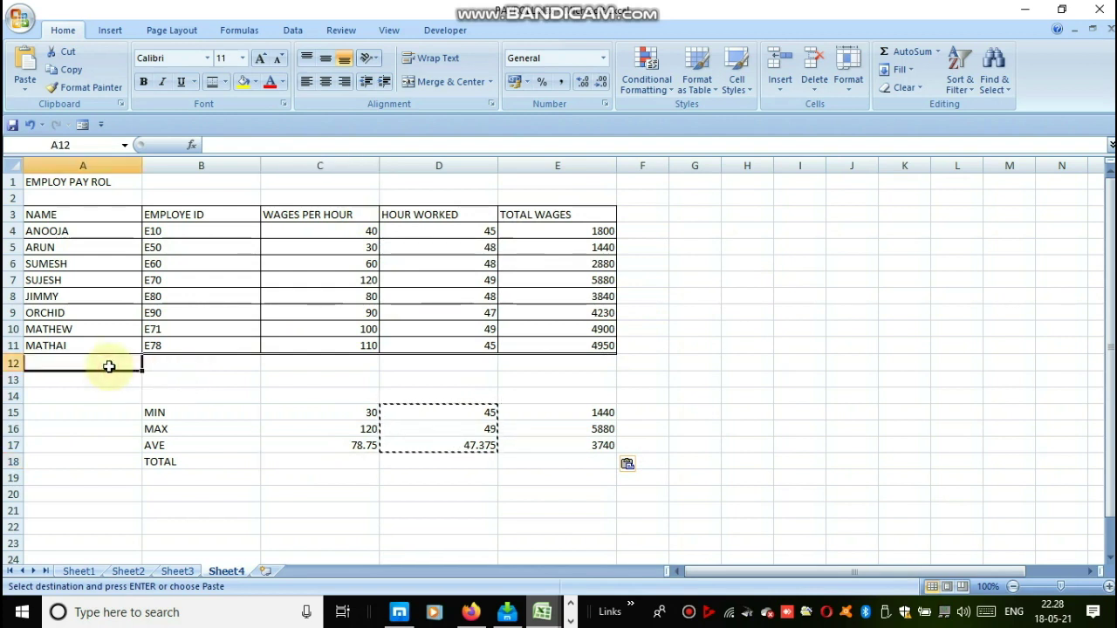
type("TOTAL")
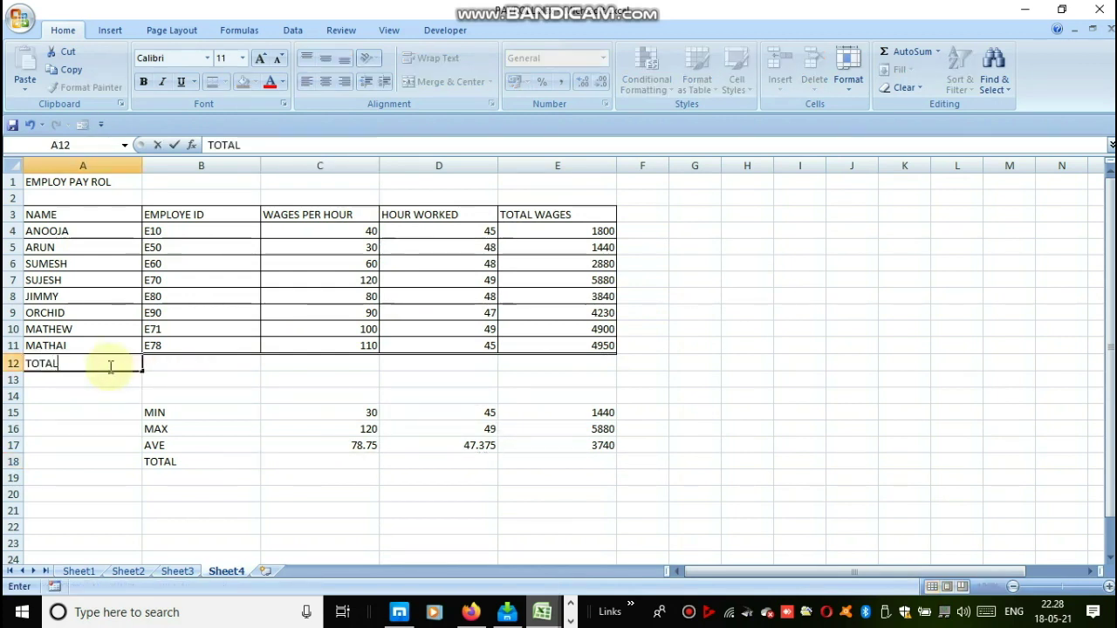
left_click(300, 372)
left_click_drag(363, 234, 365, 345)
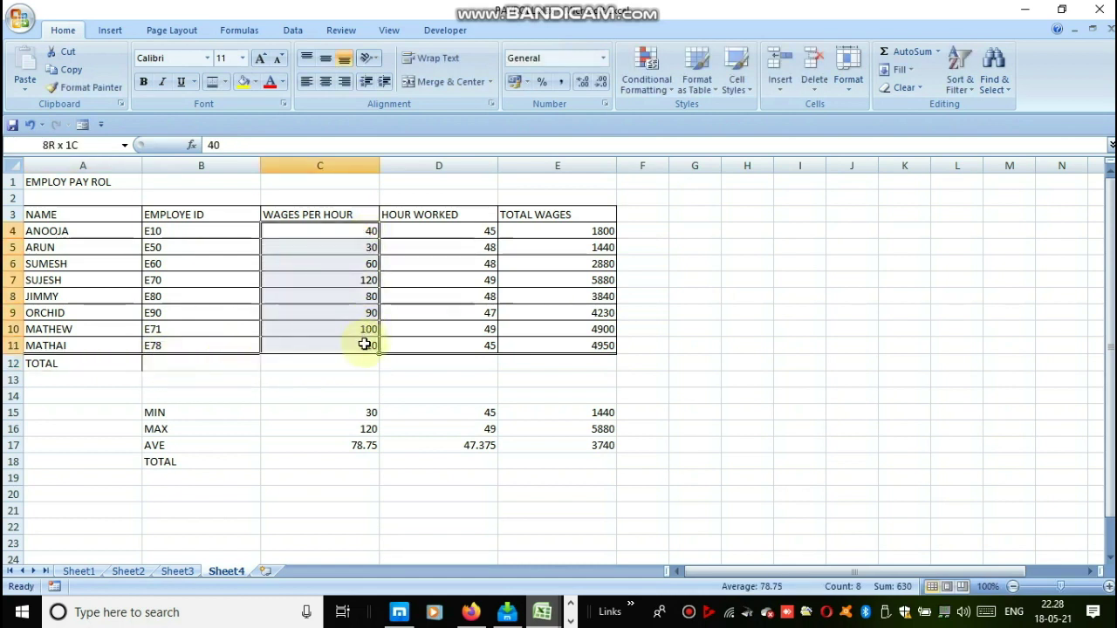
left_click(885, 56)
left_click(823, 228)
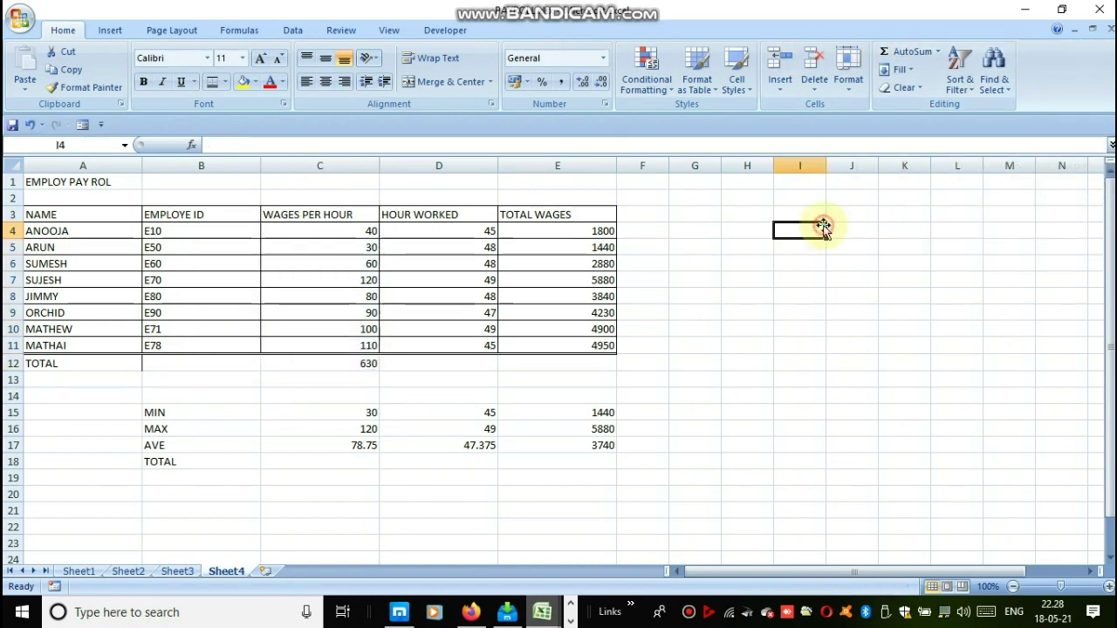
Enter =SUM(D4:D11) in D12 to total hours worked as 379.
left_click(472, 362)
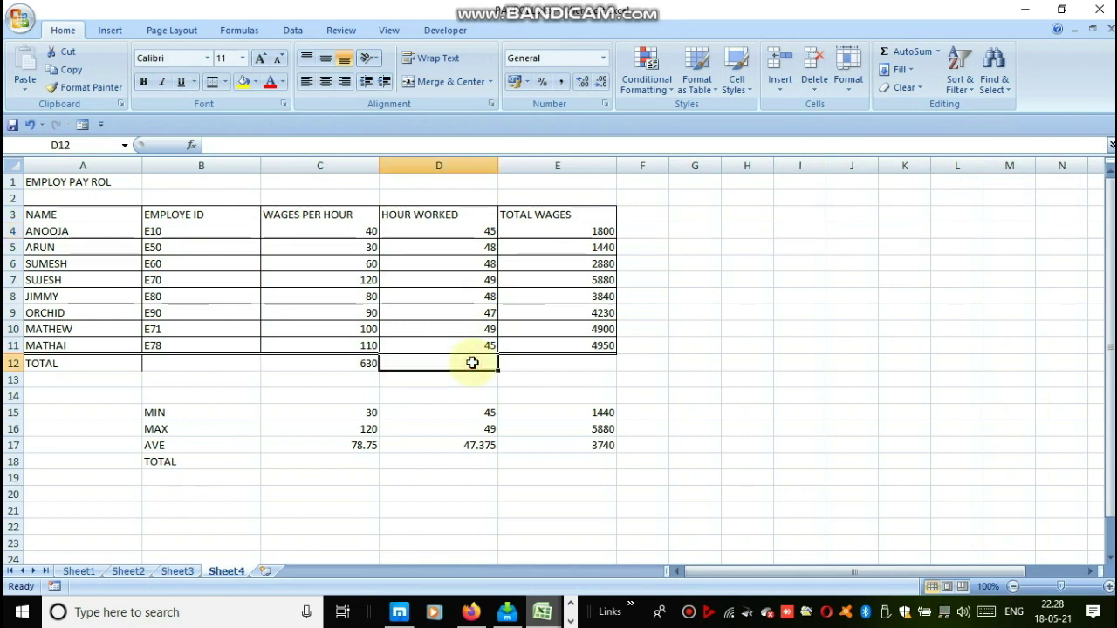
type("=S")
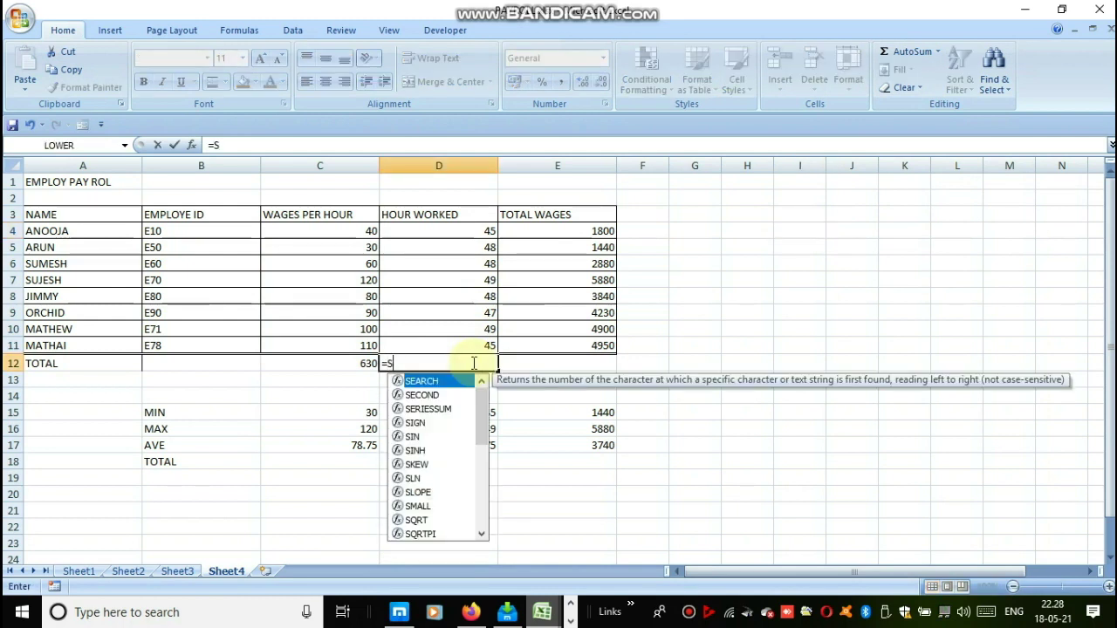
type("UM")
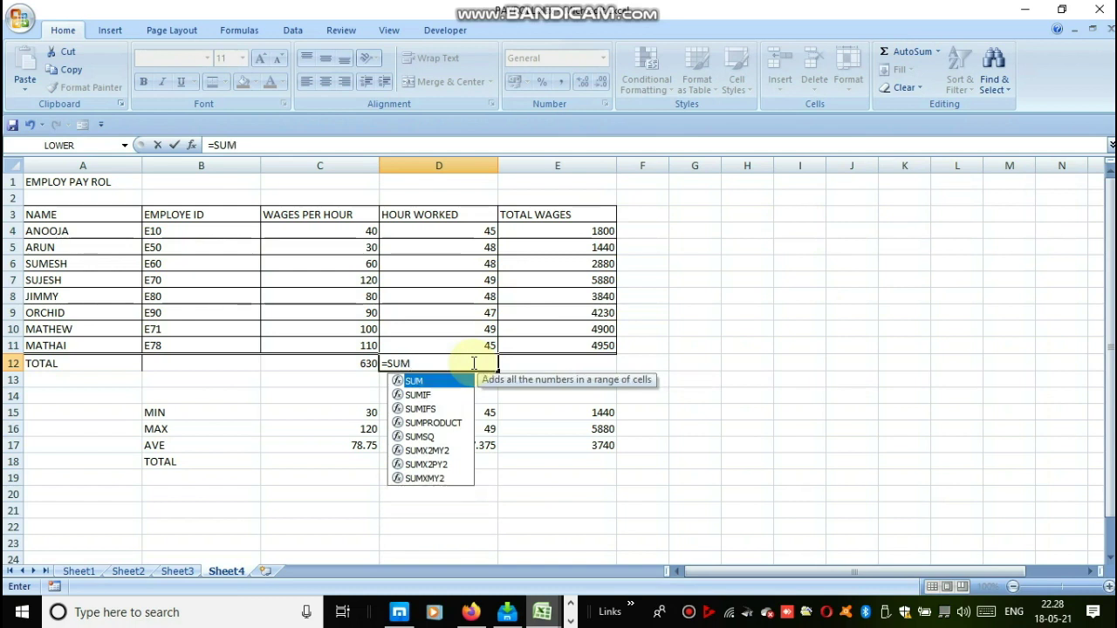
type("(")
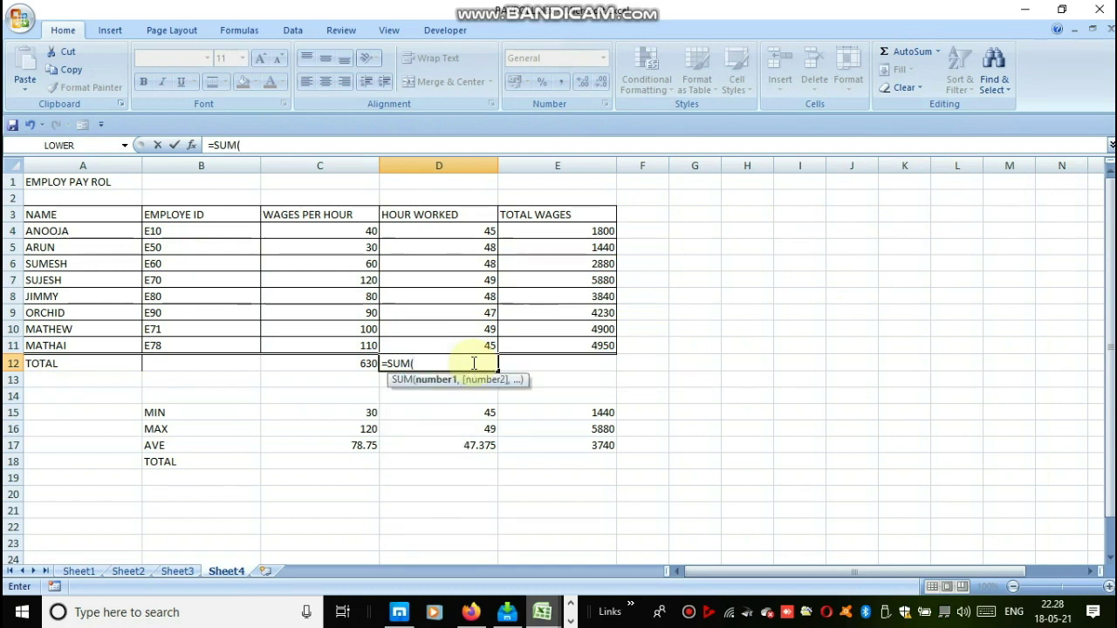
left_click_drag(476, 237, 482, 345)
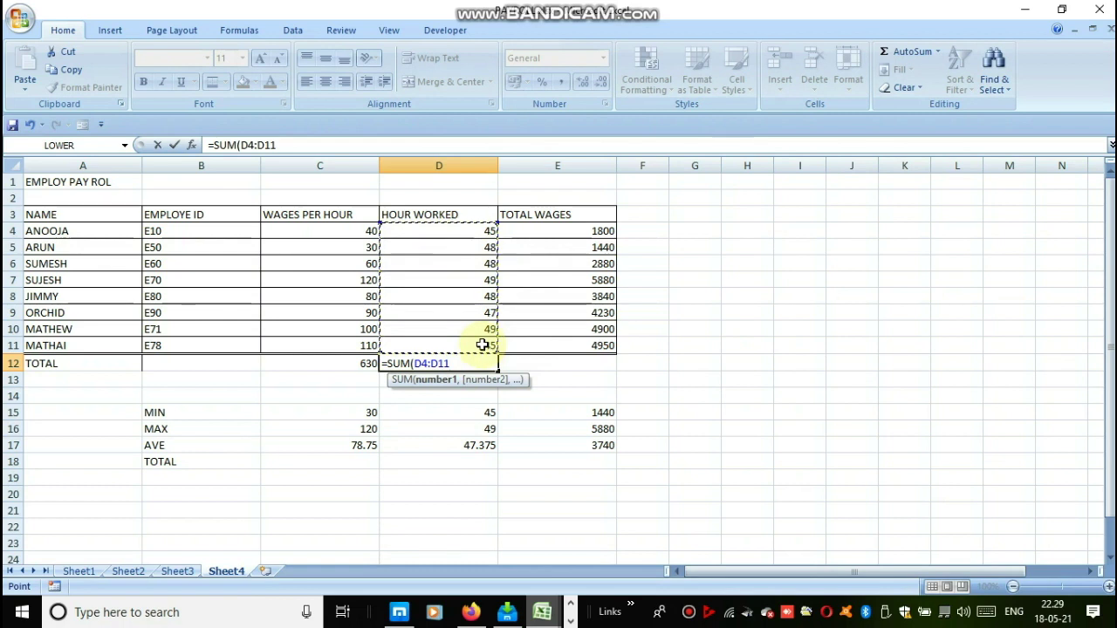
type(")")
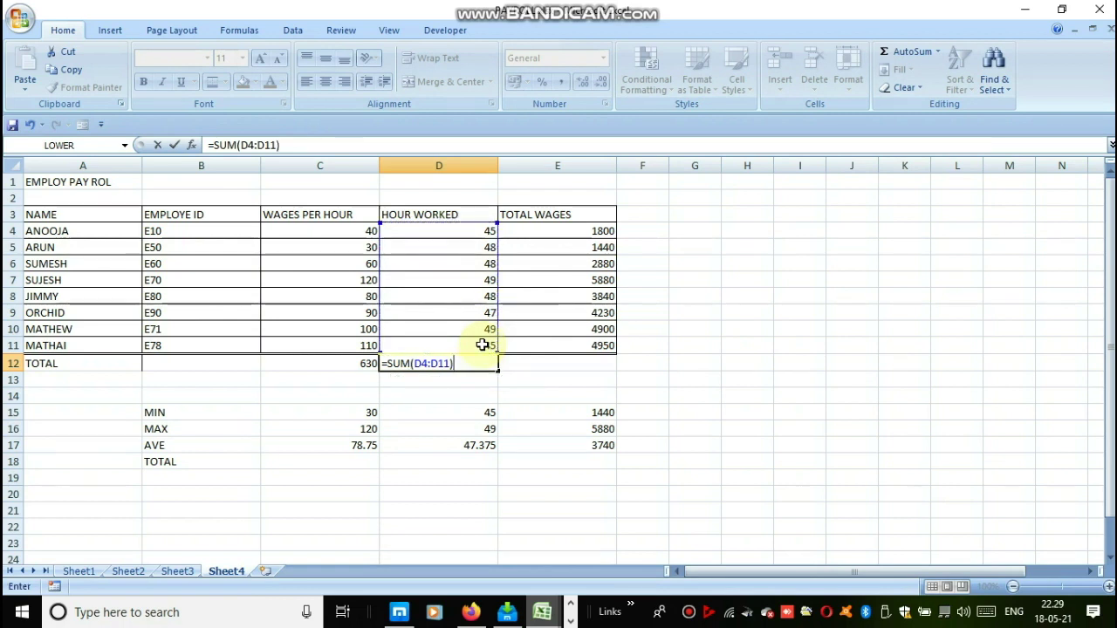
key("Return")
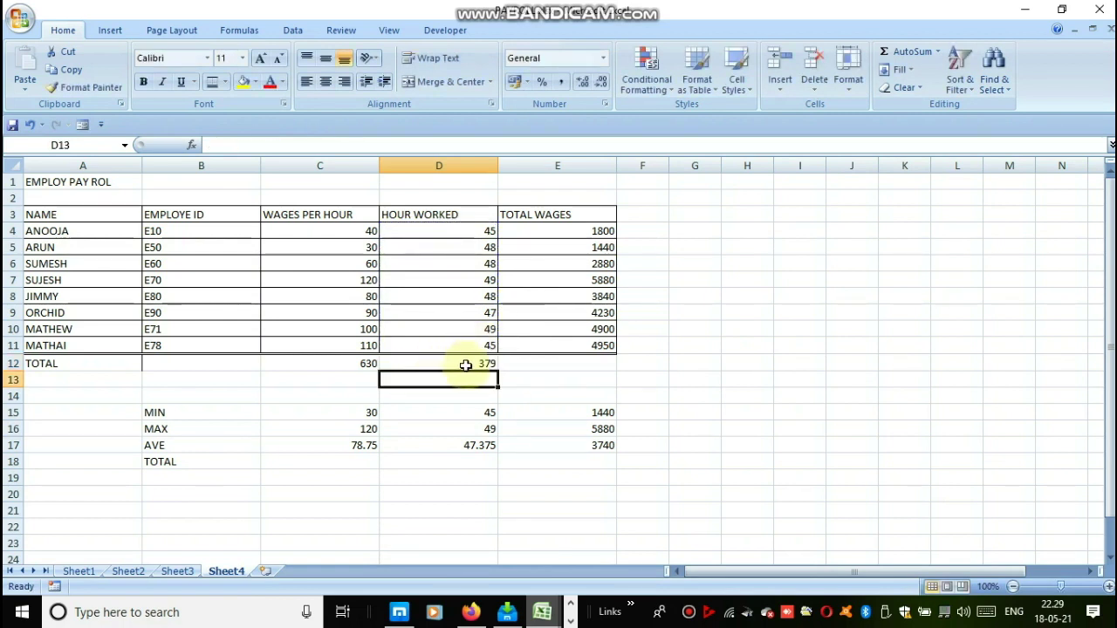
Fill the sum formula from D12 into E12, giving total wages of 29920.
left_click(466, 365)
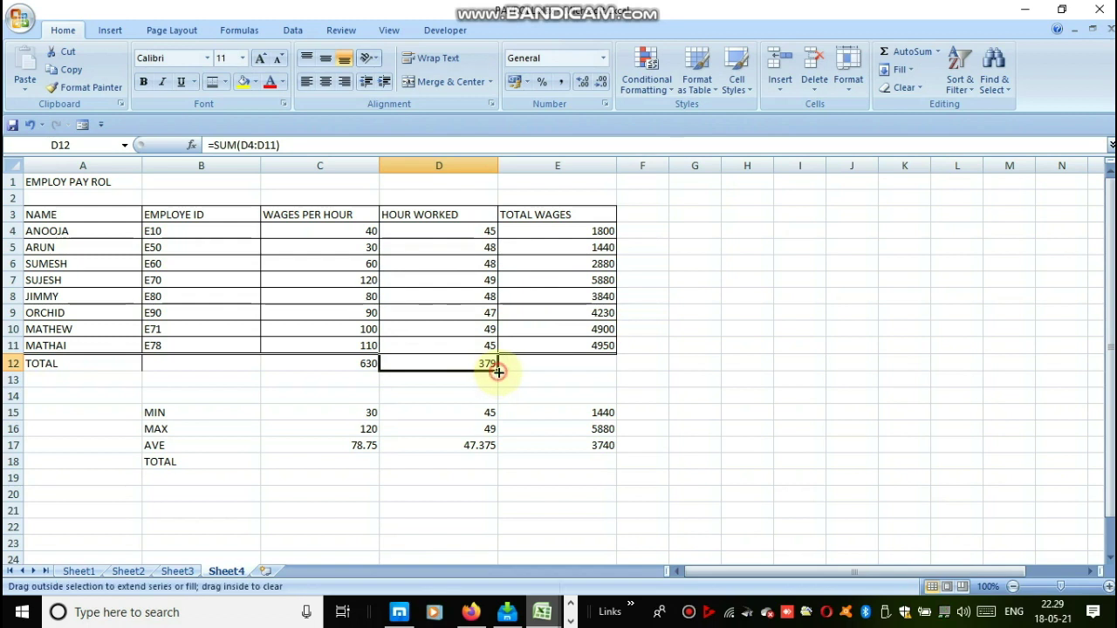
left_click_drag(498, 372, 599, 361)
left_click(683, 329)
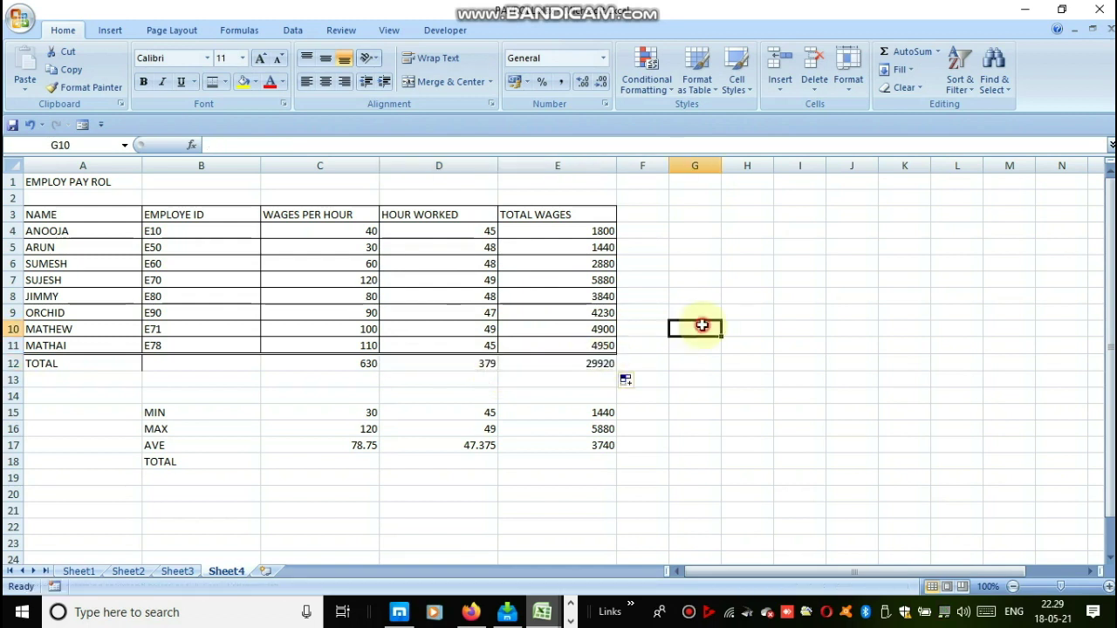
Add a bottom double border under A12:E12 and save the workbook.
left_click(40, 365)
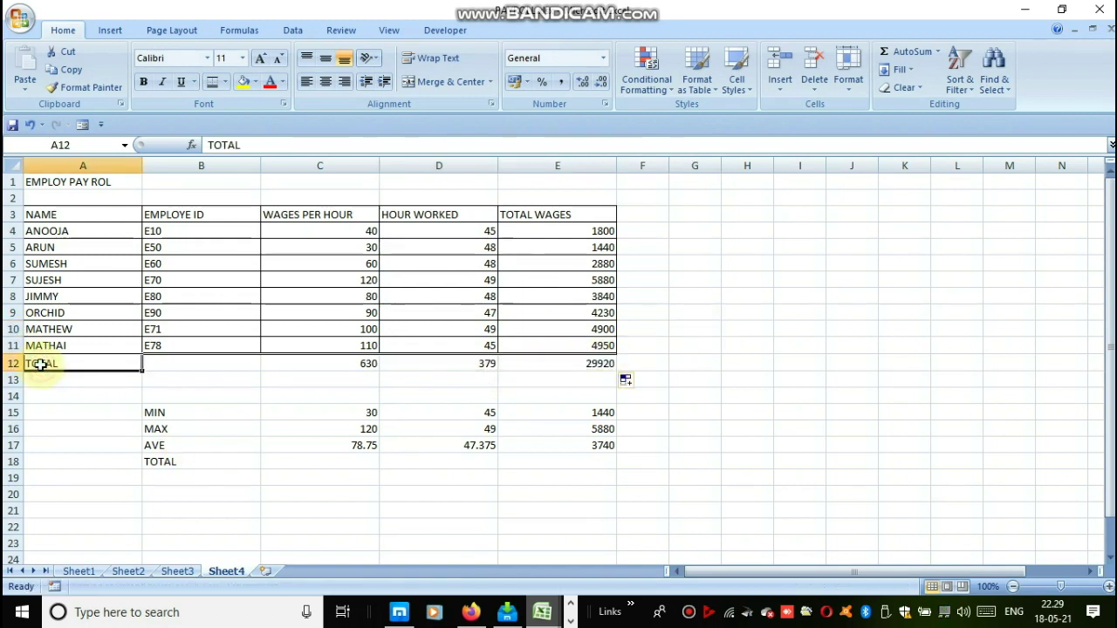
key("shift+Right")
key("shift+Right")
key("shift+Right")
key("shift+Right")
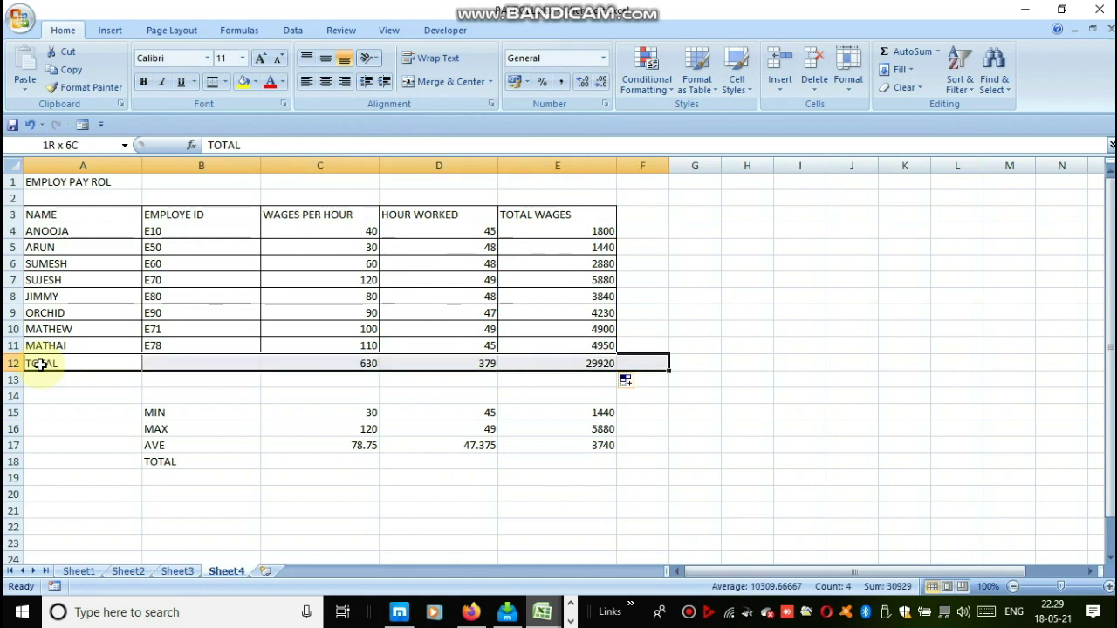
key("shift+Left")
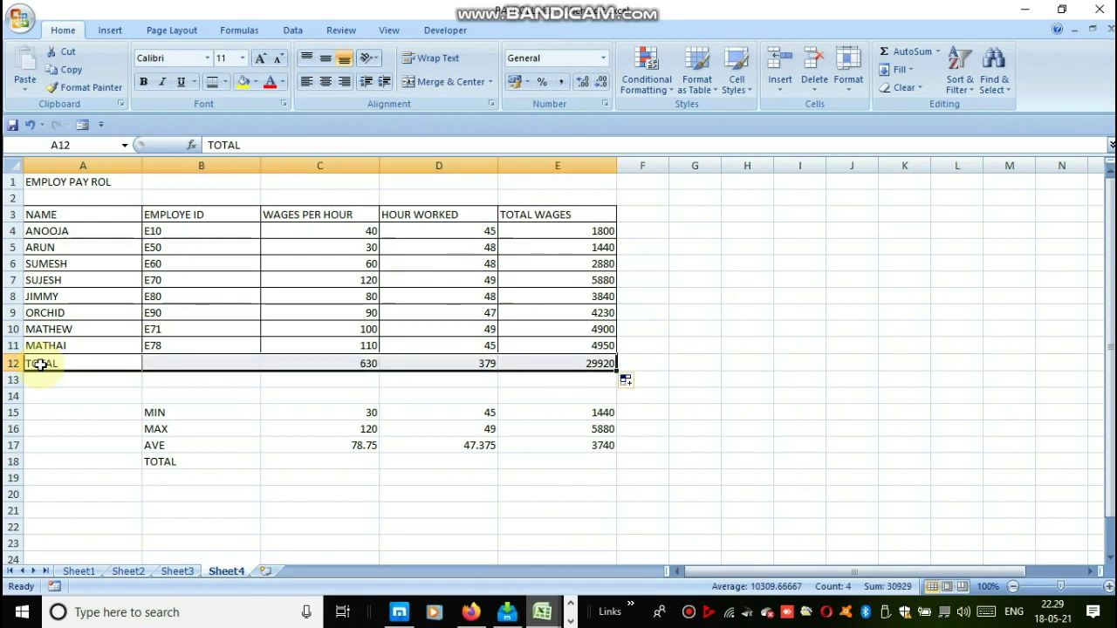
left_click(212, 81)
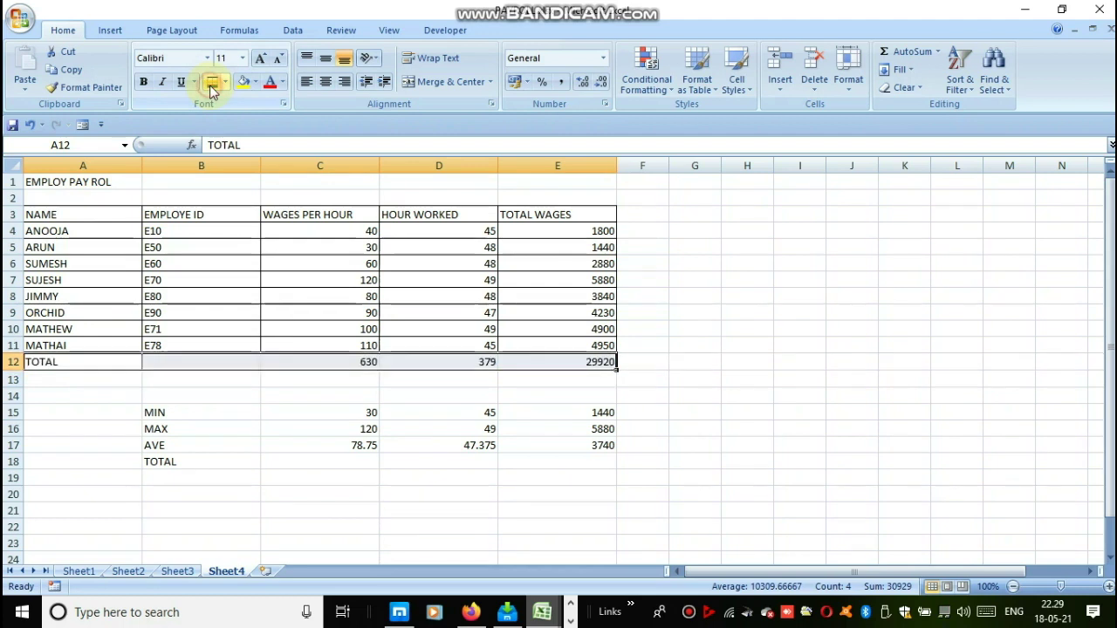
left_click(622, 327)
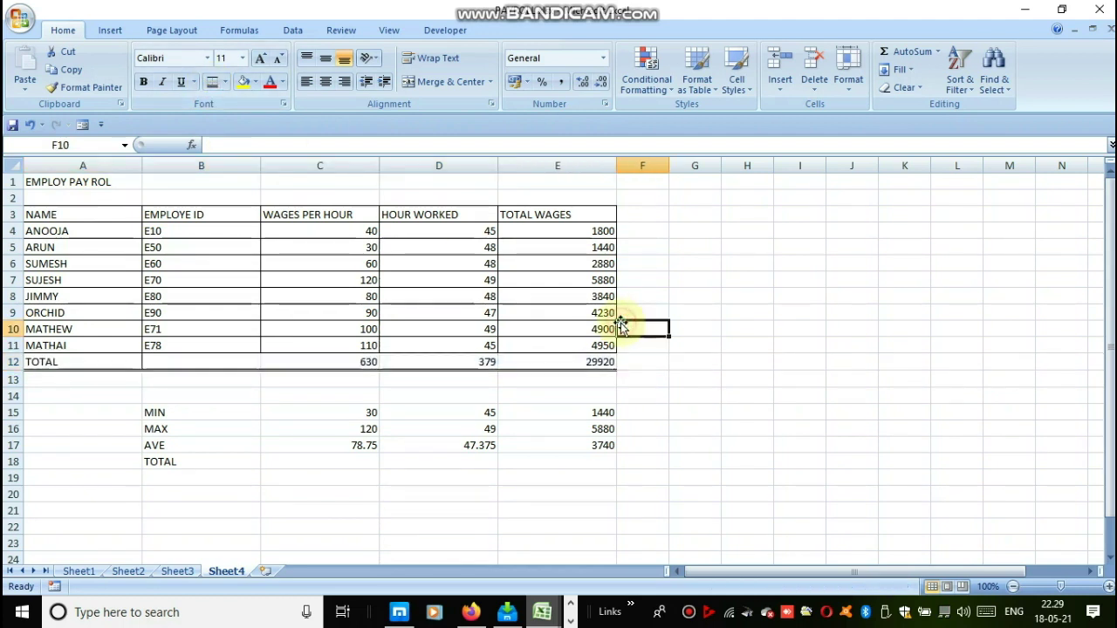
left_click(805, 362)
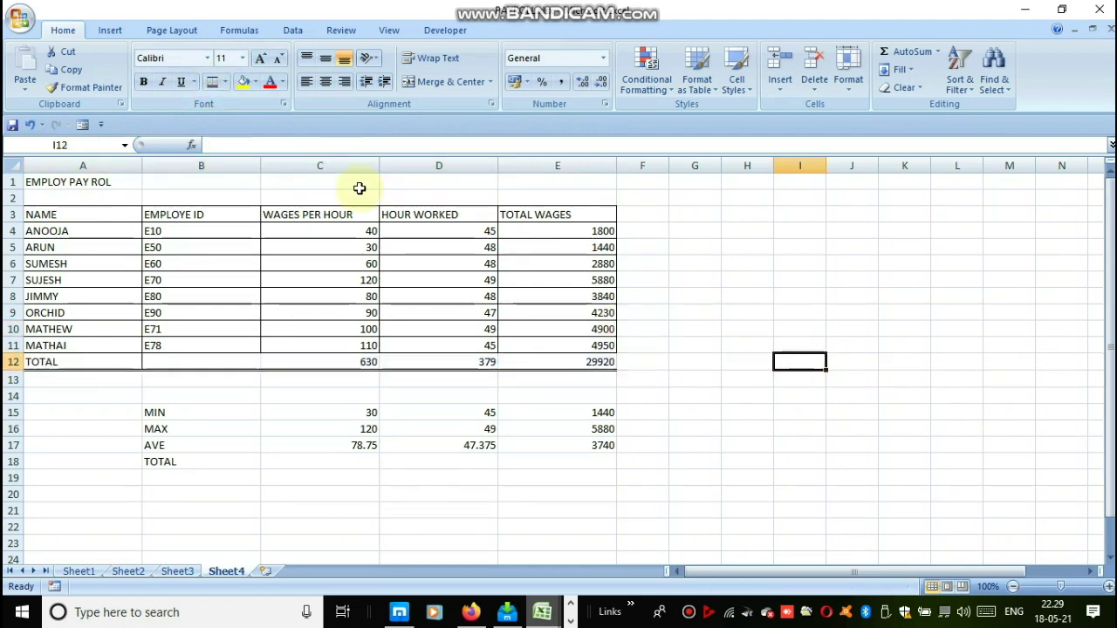
left_click(13, 125)
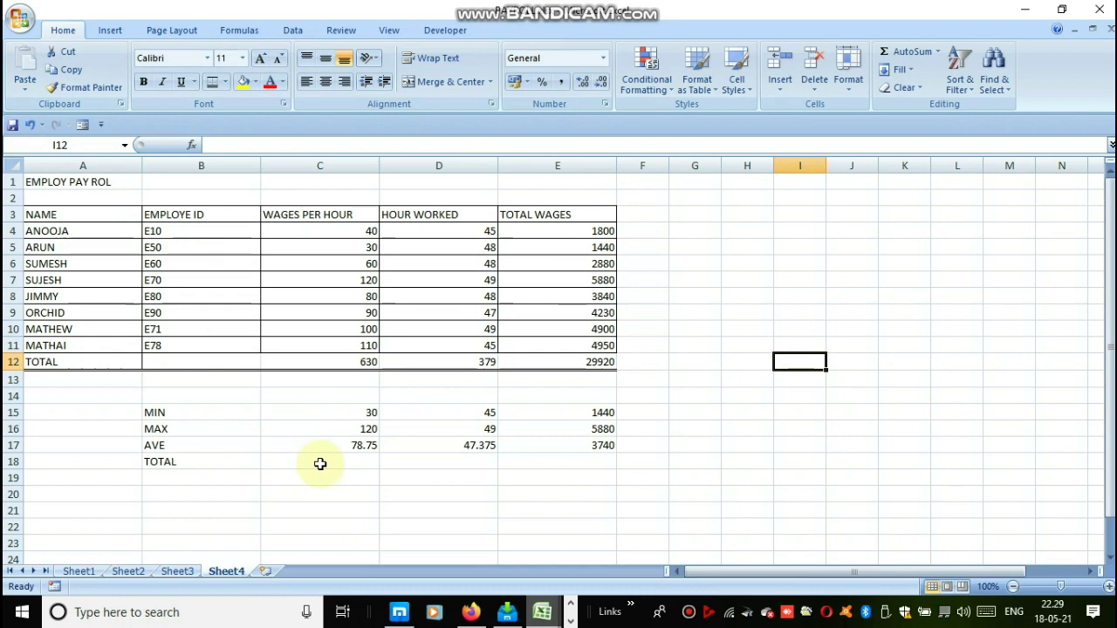
Merge and centre 'EMPLOY PAY ROL' across A1:E1, enlarged to 16 pt and bold.
left_click(80, 180)
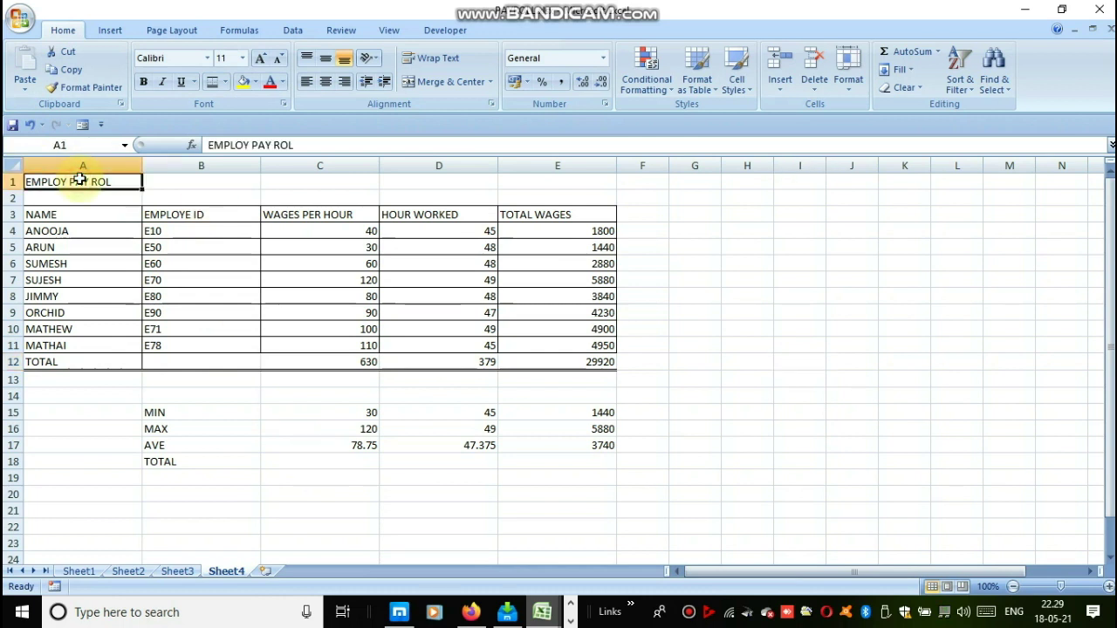
key("shift+Right")
key("shift+Right")
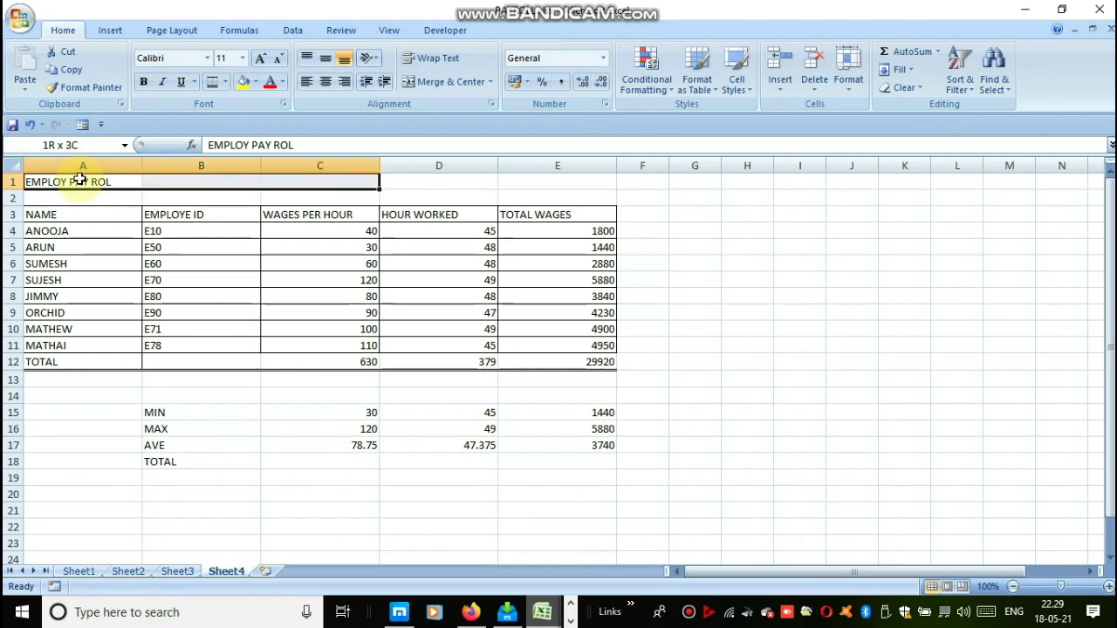
key("shift+Right")
key("shift+Right")
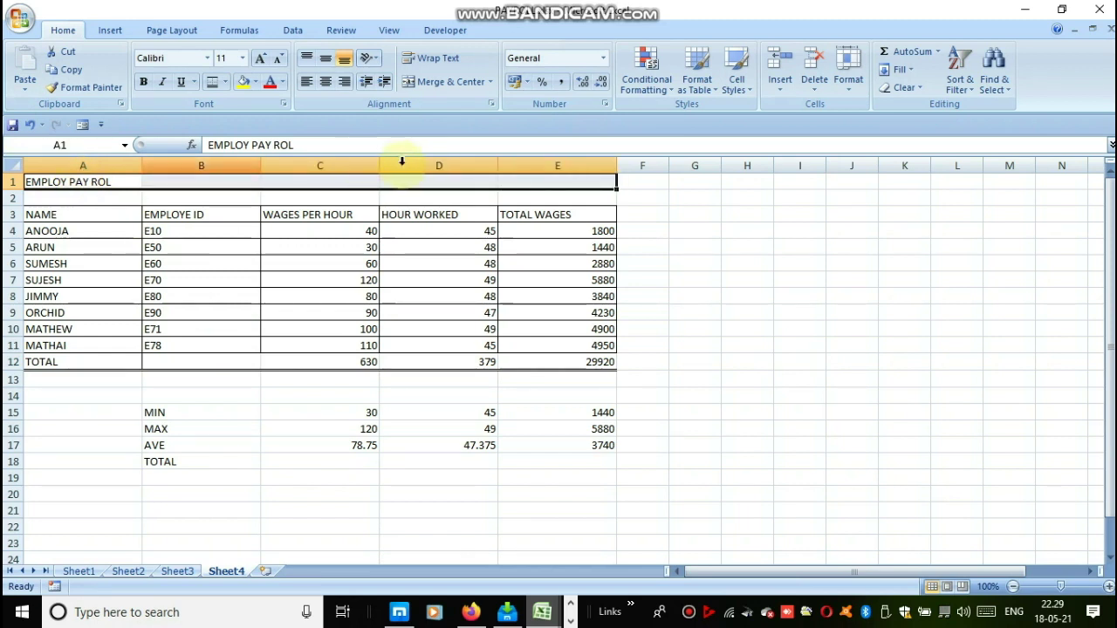
left_click(453, 87)
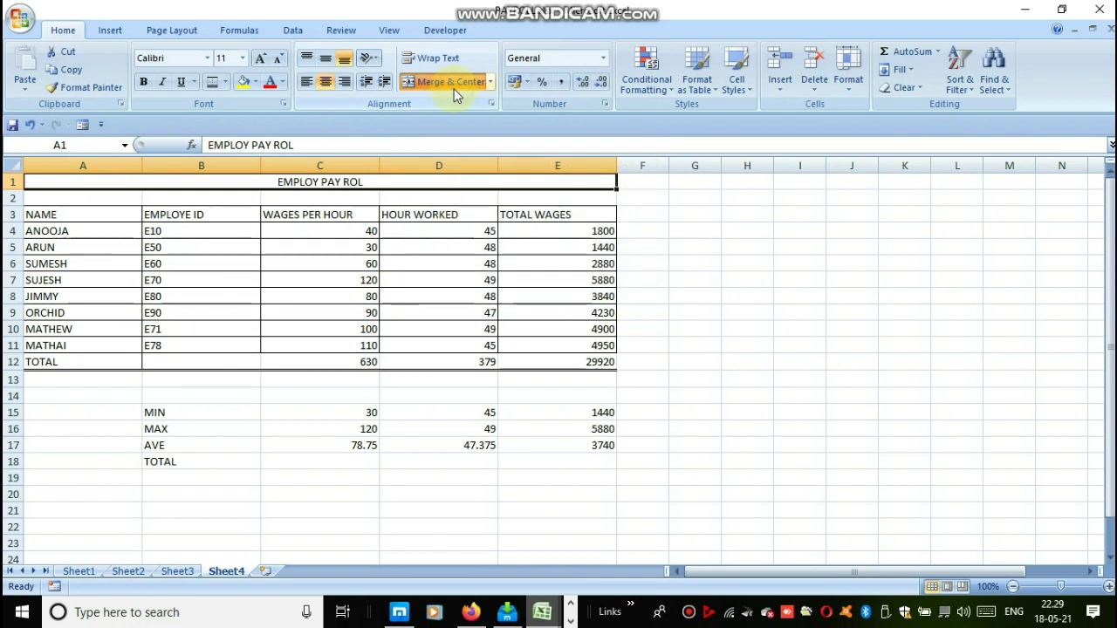
left_click(261, 59)
left_click(262, 59)
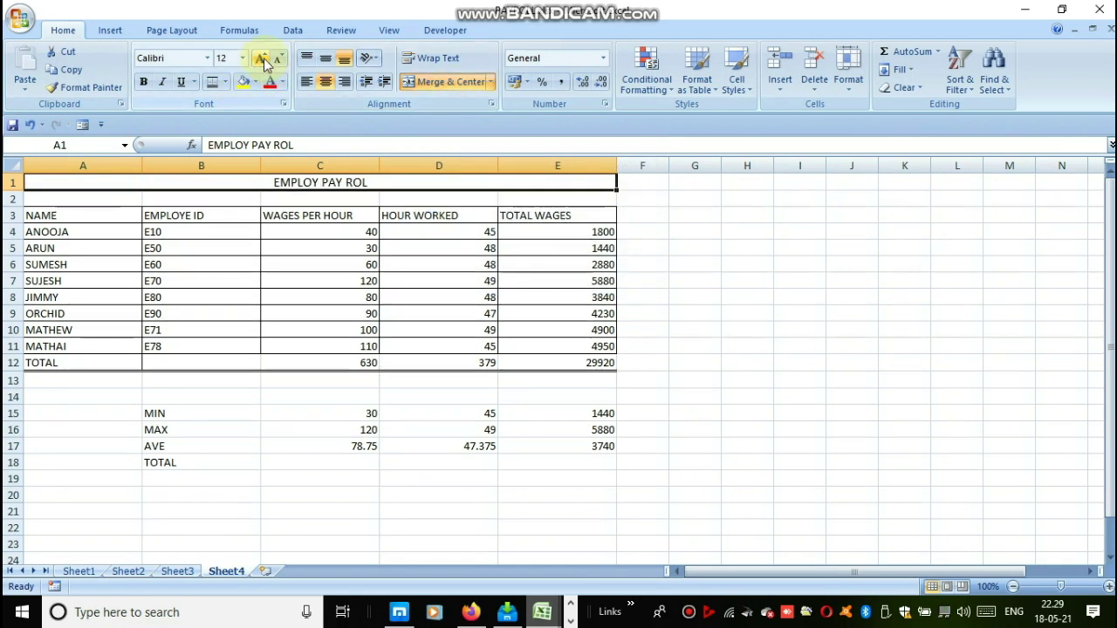
left_click(262, 60)
left_click(261, 59)
left_click(145, 83)
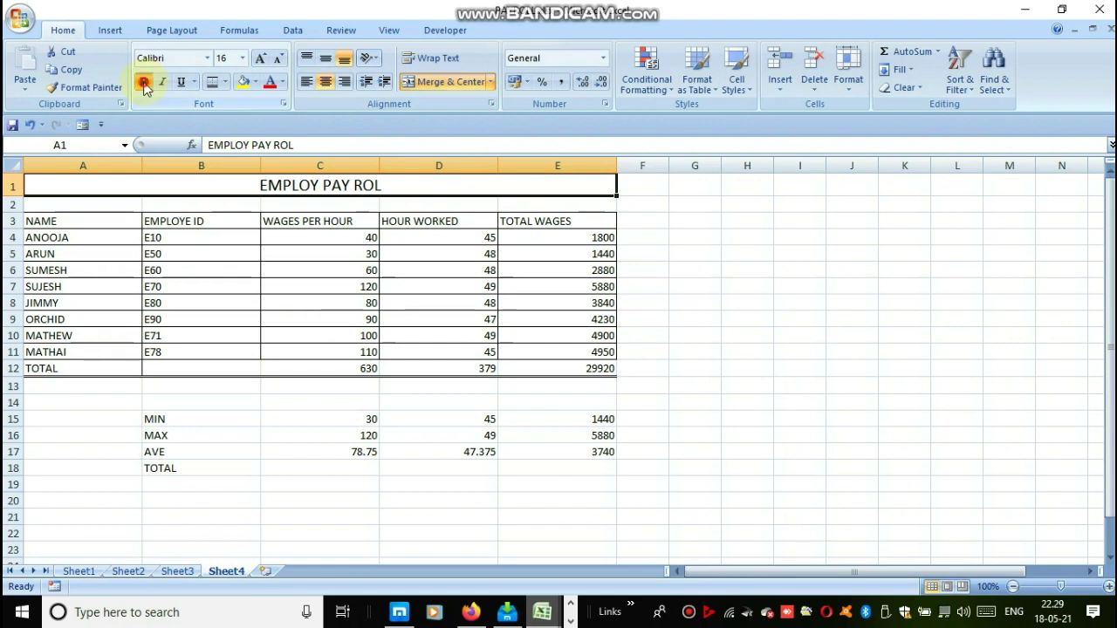
left_click(726, 300)
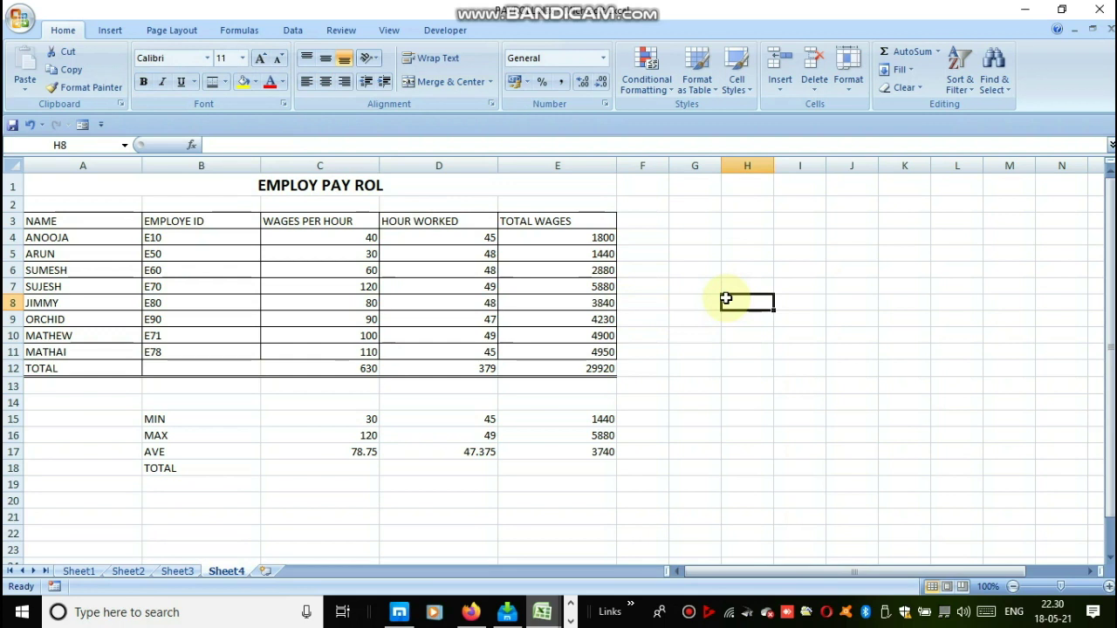
left_click(690, 613)
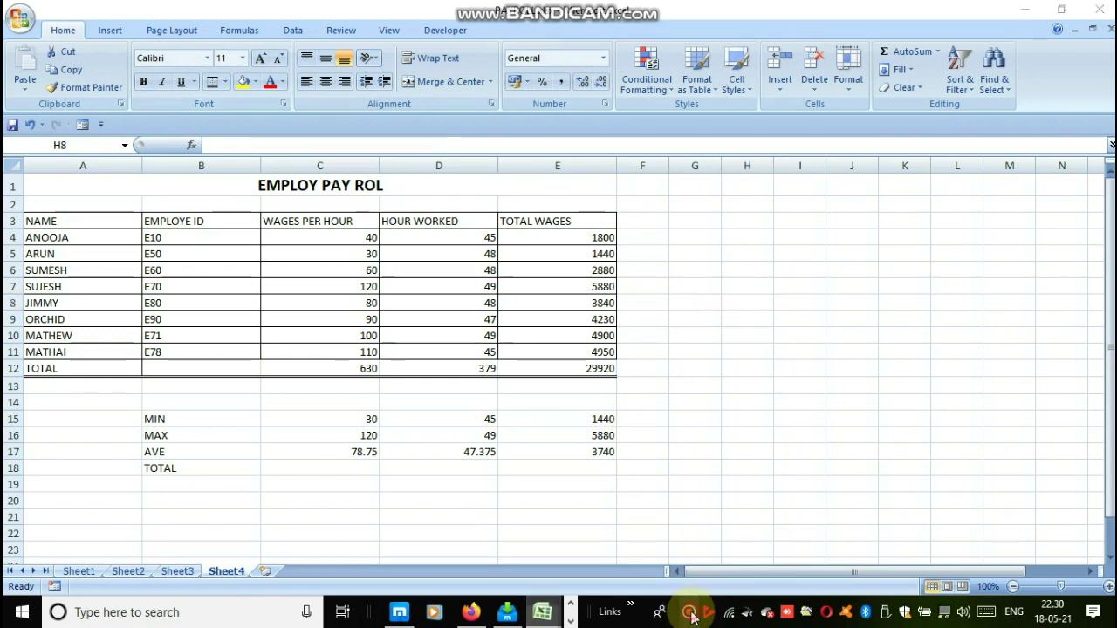